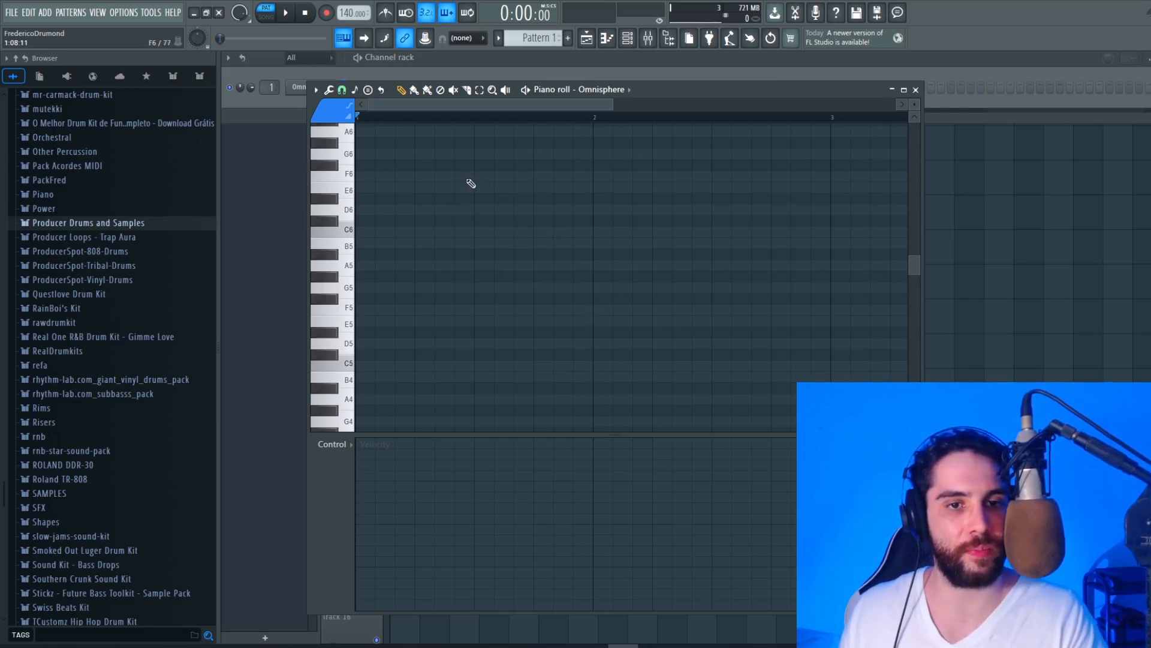
# - Place a descending run of notes G6, F6, E6, D6 and C6 across the first bar
pyautogui.click(460, 154)
pyautogui.click(499, 176)
pyautogui.click(519, 187)
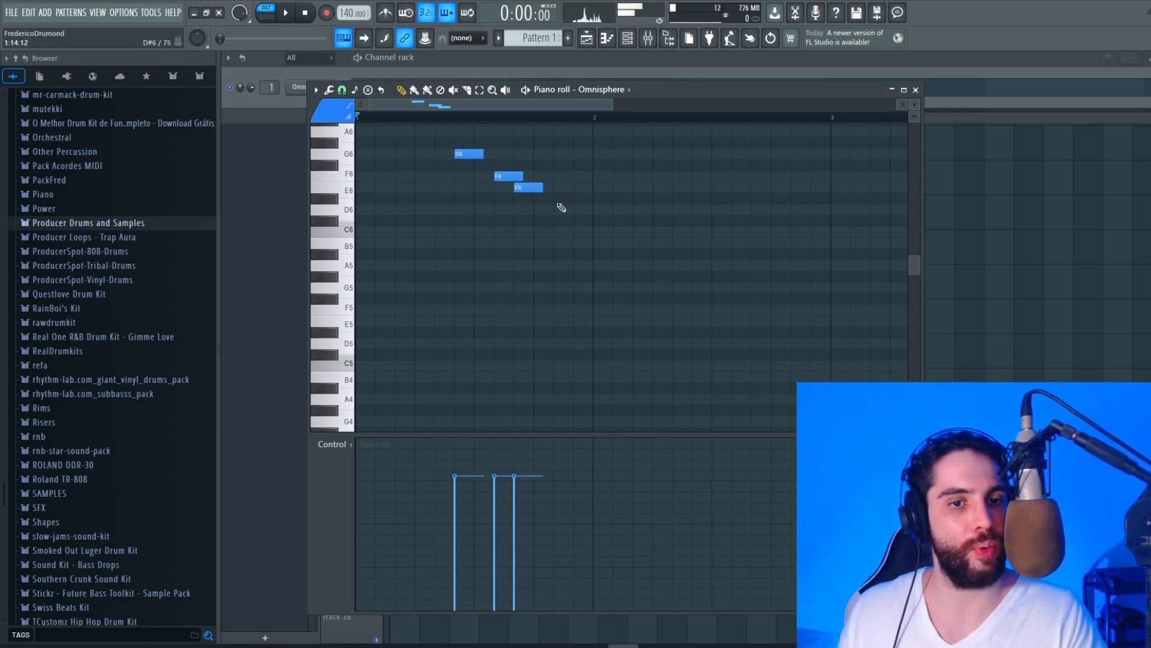
pyautogui.click(558, 210)
pyautogui.click(593, 234)
# - Delete all five notes of the descending run from the piano roll
pyautogui.rightClick(607, 230)
pyautogui.rightClick(568, 210)
pyautogui.rightClick(529, 187)
pyautogui.rightClick(508, 175)
pyautogui.rightClick(469, 153)
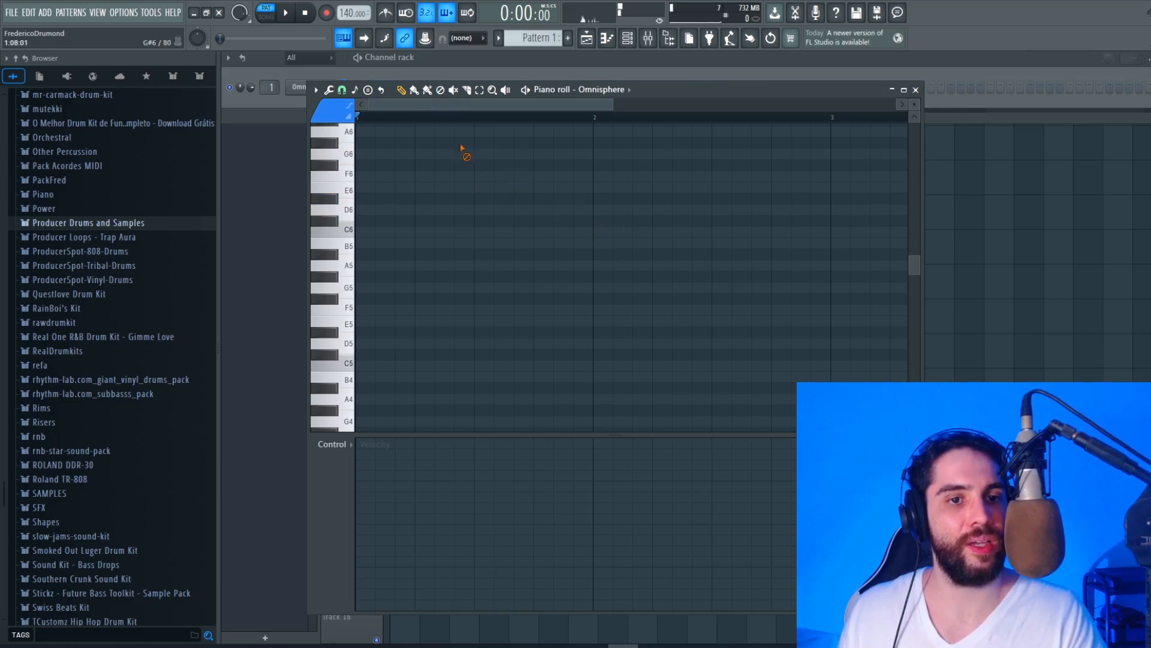
# - Place stacked F#6, D#6 and C#6 notes in the first bar and delete all three
pyautogui.click(485, 165)
pyautogui.click(485, 198)
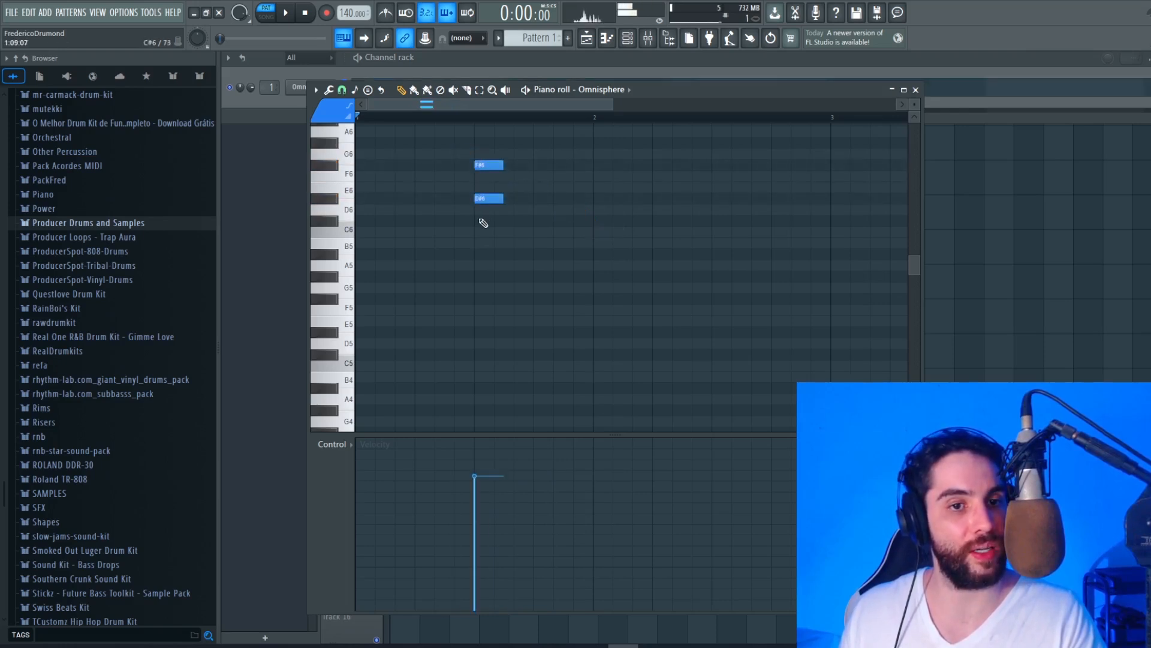
pyautogui.click(484, 220)
pyautogui.rightClick(489, 221)
pyautogui.rightClick(488, 198)
pyautogui.rightClick(483, 165)
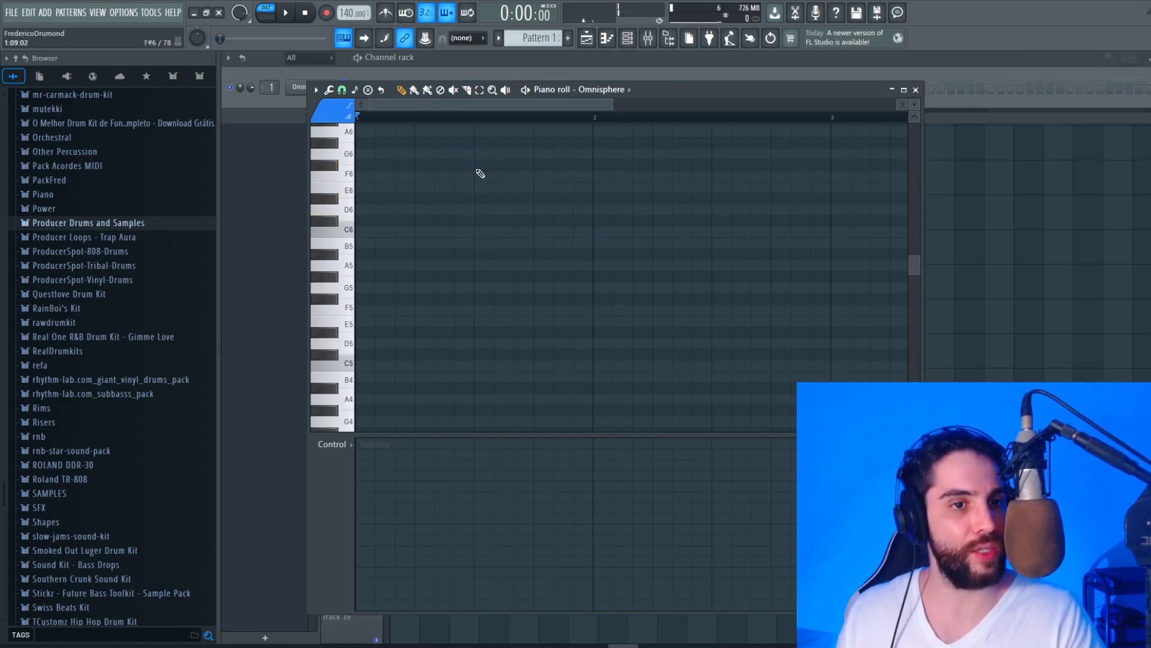
# - Place neighbouring F6 and E6 notes at the same time position and audition both piano keys
pyautogui.click(477, 176)
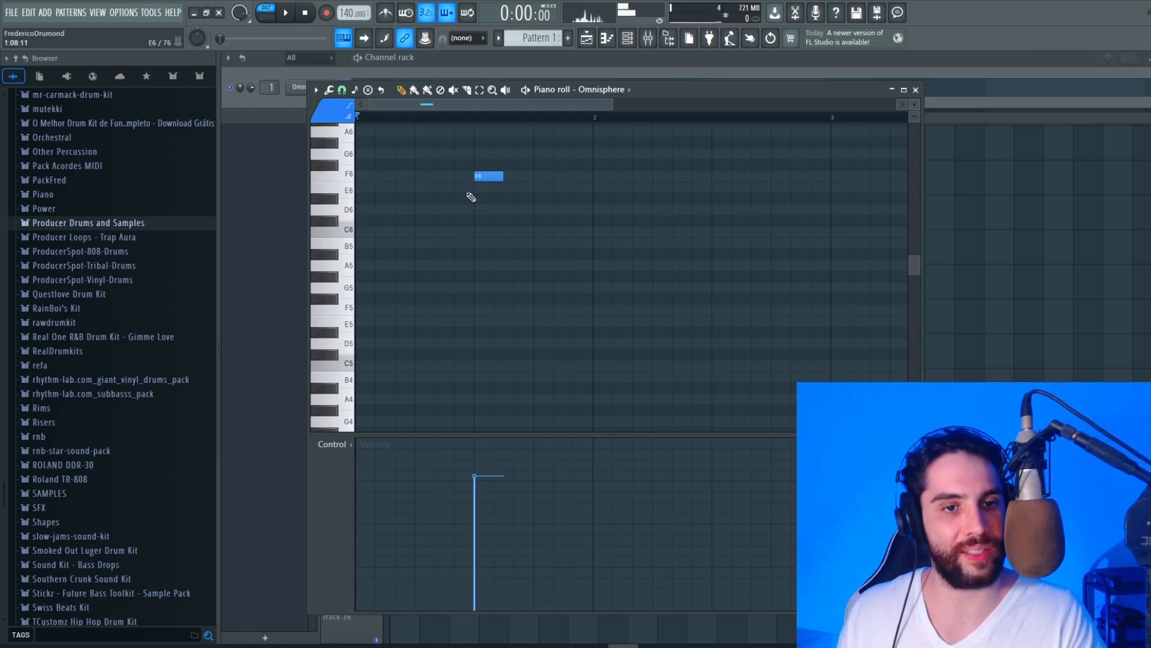
pyautogui.click(477, 187)
pyautogui.click(351, 173)
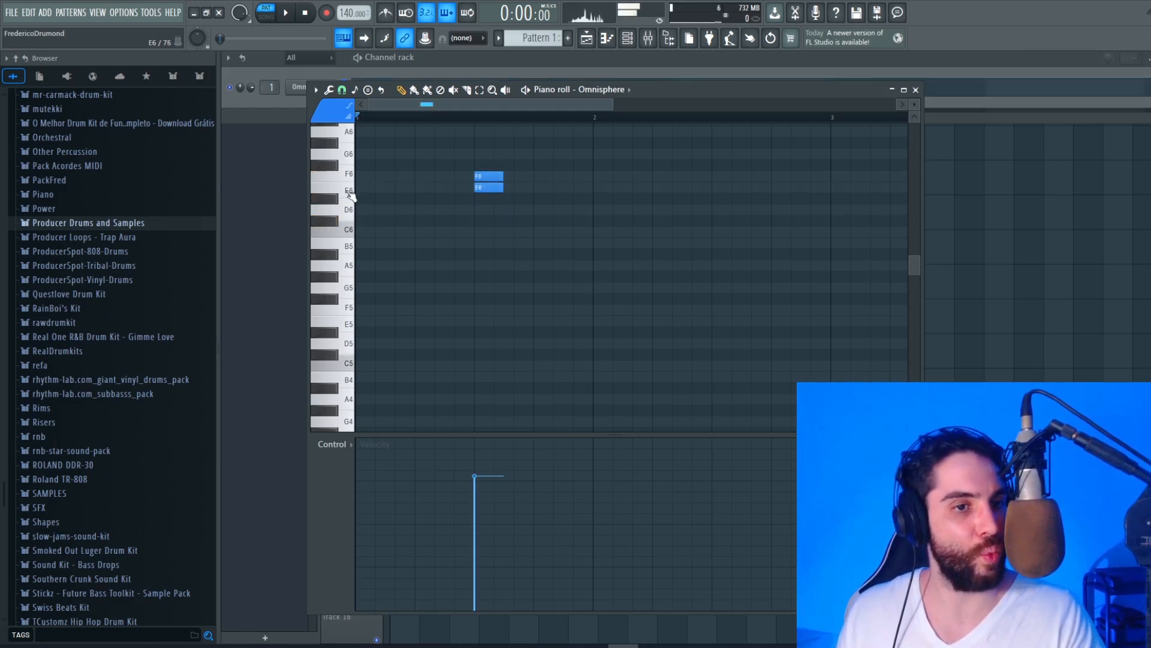
pyautogui.click(350, 190)
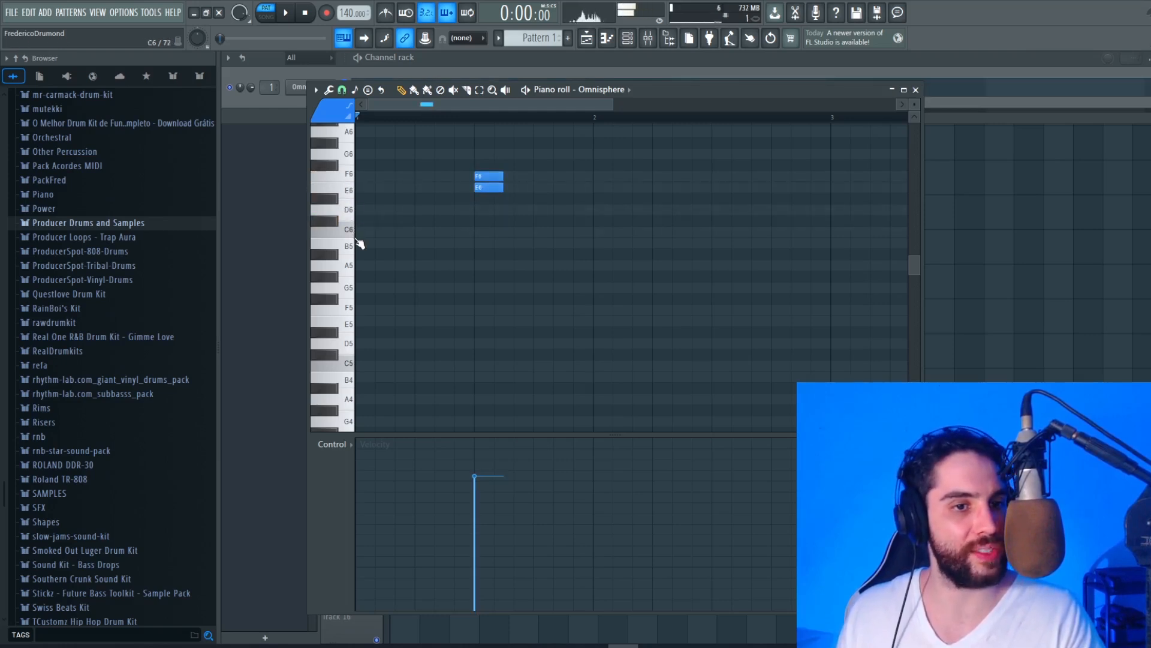
# - Add stacked D#6 and C#6 notes, audition the D6 key between them, and clear all notes from the piano roll
pyautogui.click(399, 198)
pyautogui.click(399, 220)
pyautogui.click(340, 216)
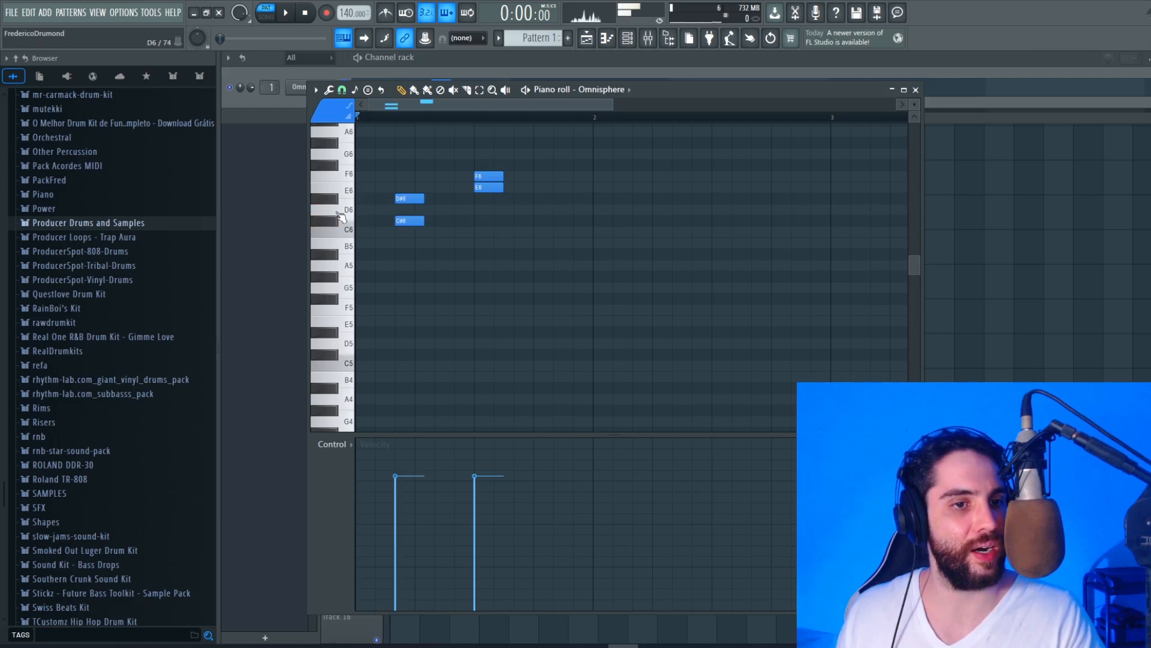
pyautogui.hotkey('ctrl', 'a')
pyautogui.press('Delete')
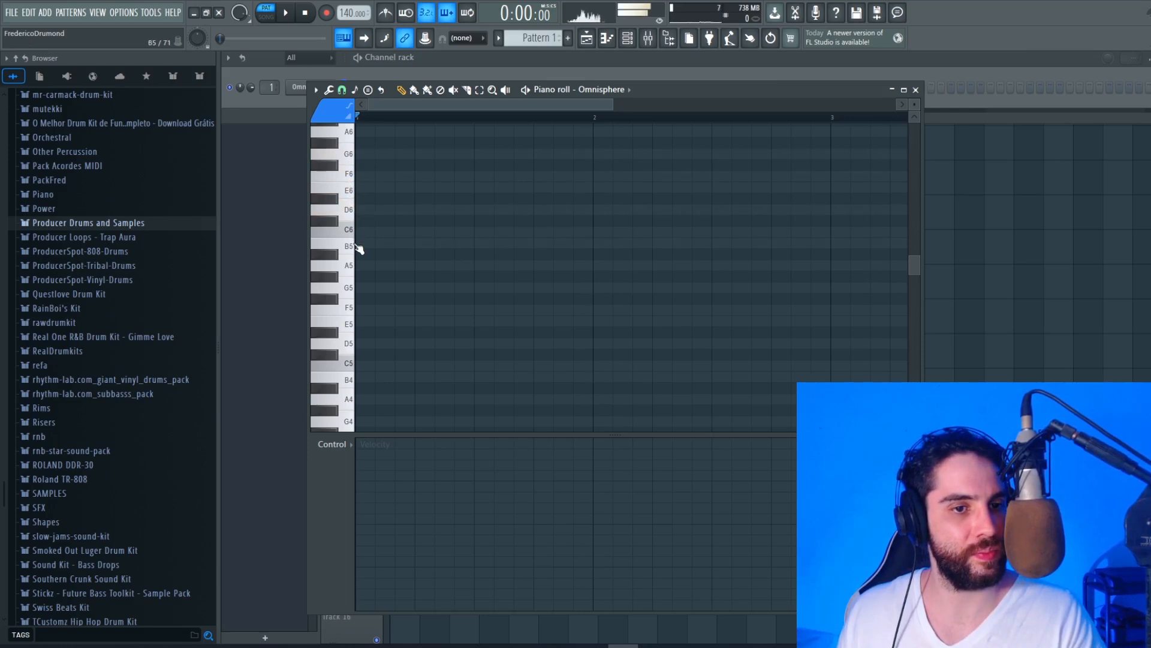
# - Audition the white piano keys G5, F5, E5, D5 and C5 in descending order, followed by A5
pyautogui.click(351, 289)
pyautogui.click(351, 308)
pyautogui.click(350, 325)
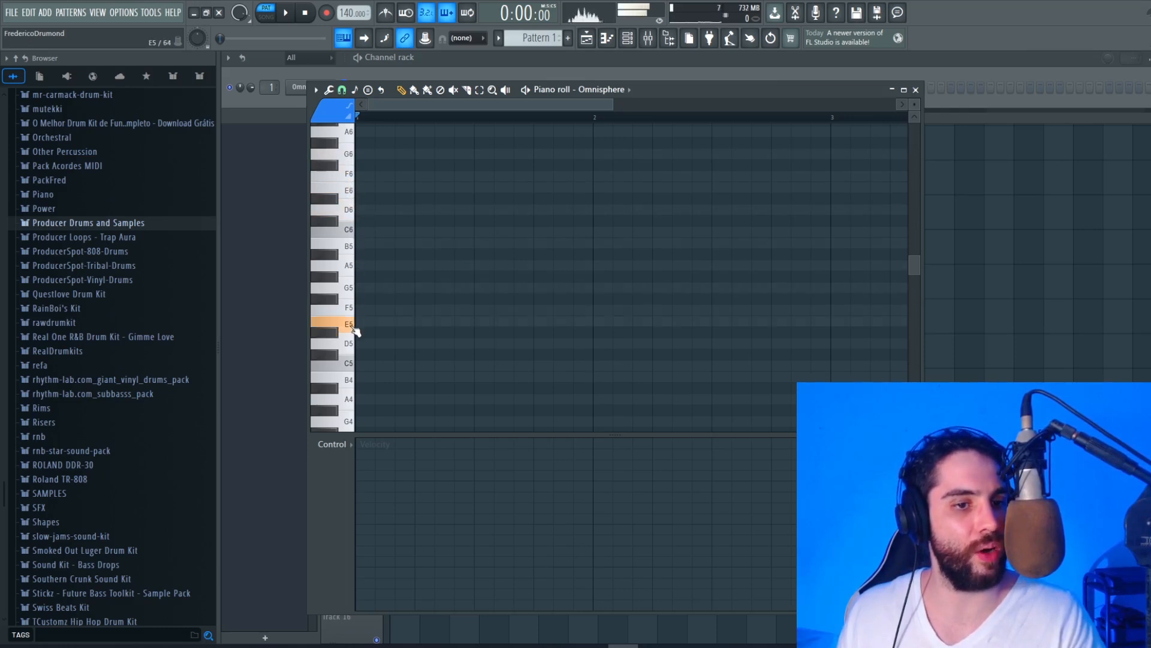
pyautogui.click(353, 345)
pyautogui.click(352, 364)
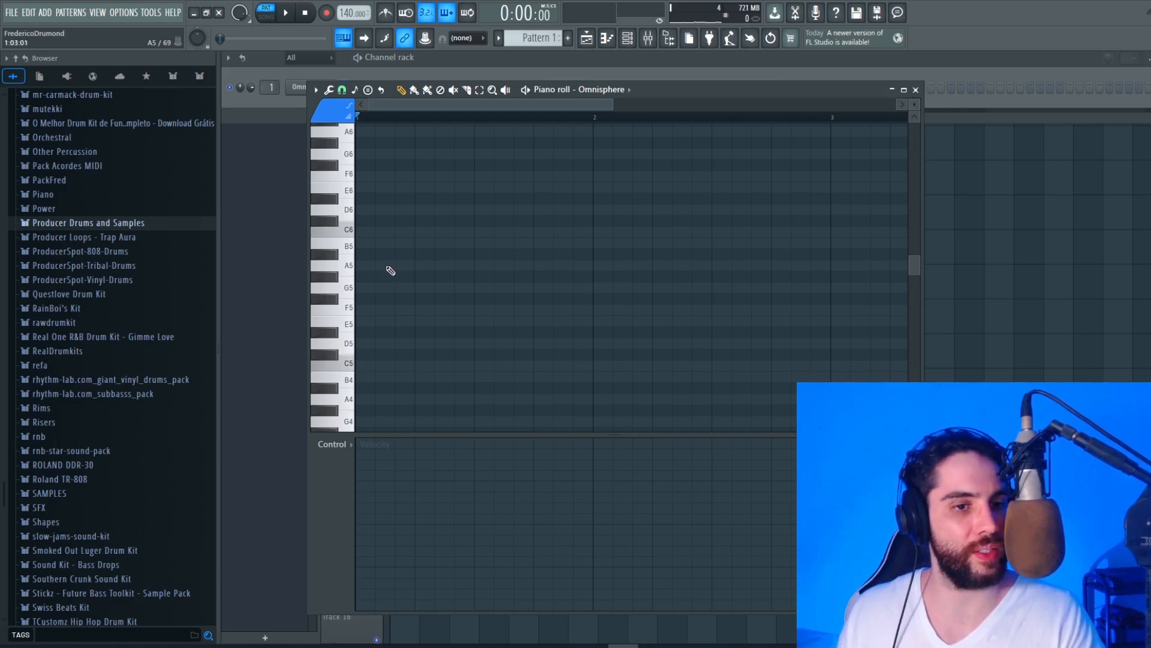
pyautogui.click(351, 265)
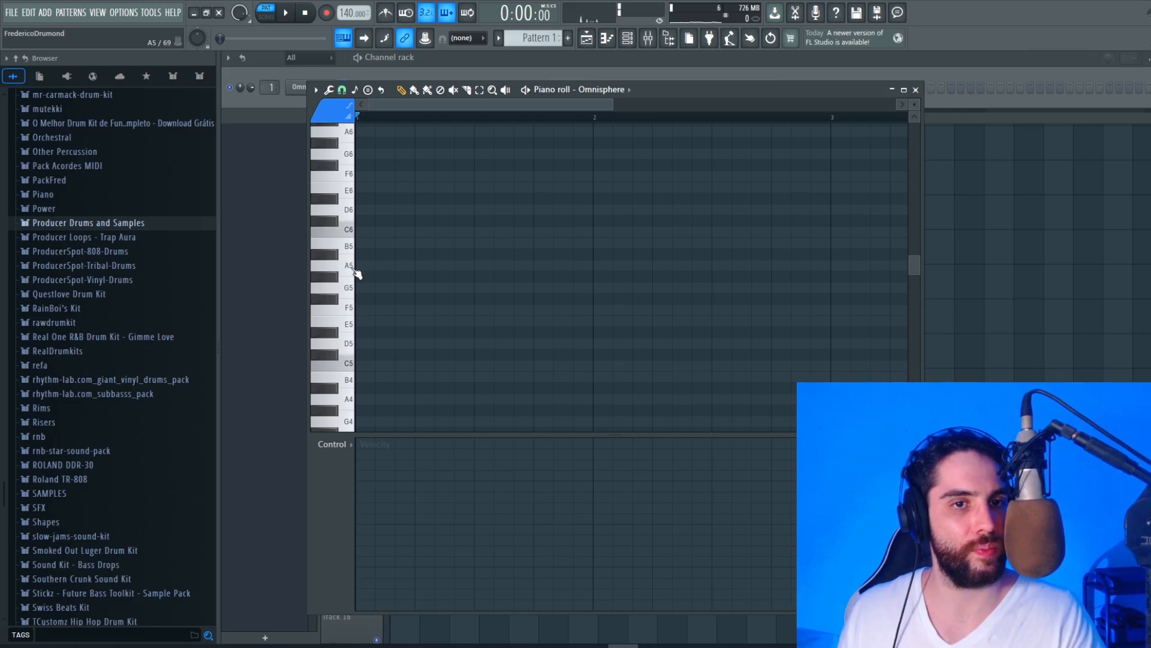
# - Stack the notes A5, B5, C6, D6, E6, F6 and G6 at the start of bar 1
pyautogui.click(370, 267)
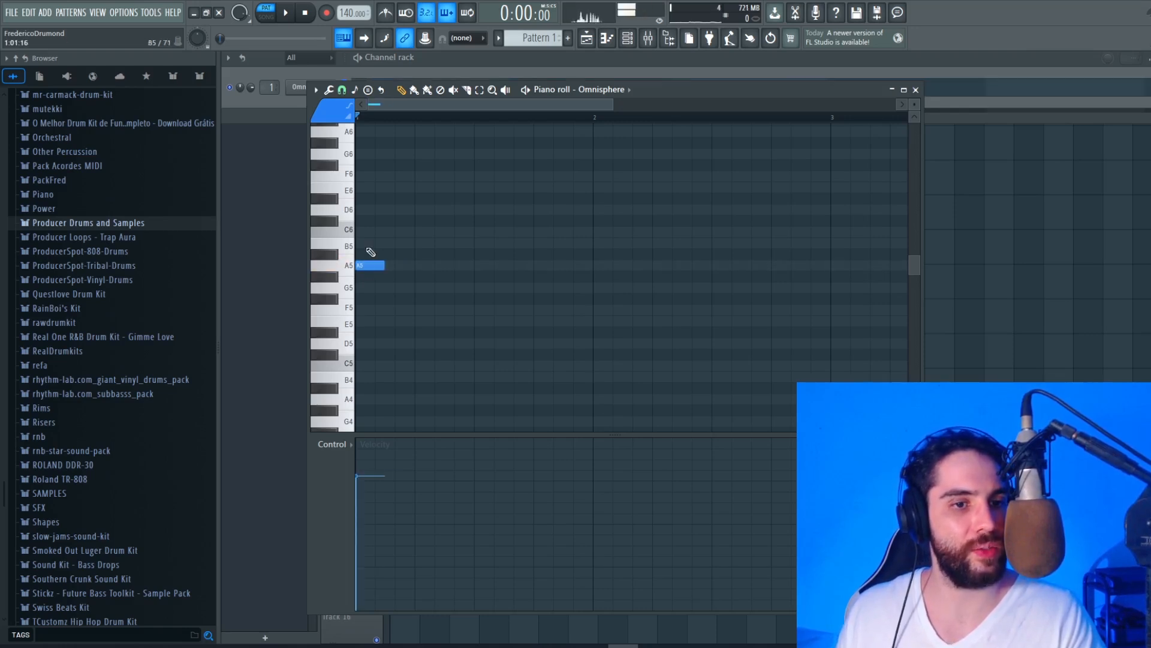
pyautogui.click(370, 244)
pyautogui.click(370, 232)
pyautogui.click(370, 209)
pyautogui.click(370, 187)
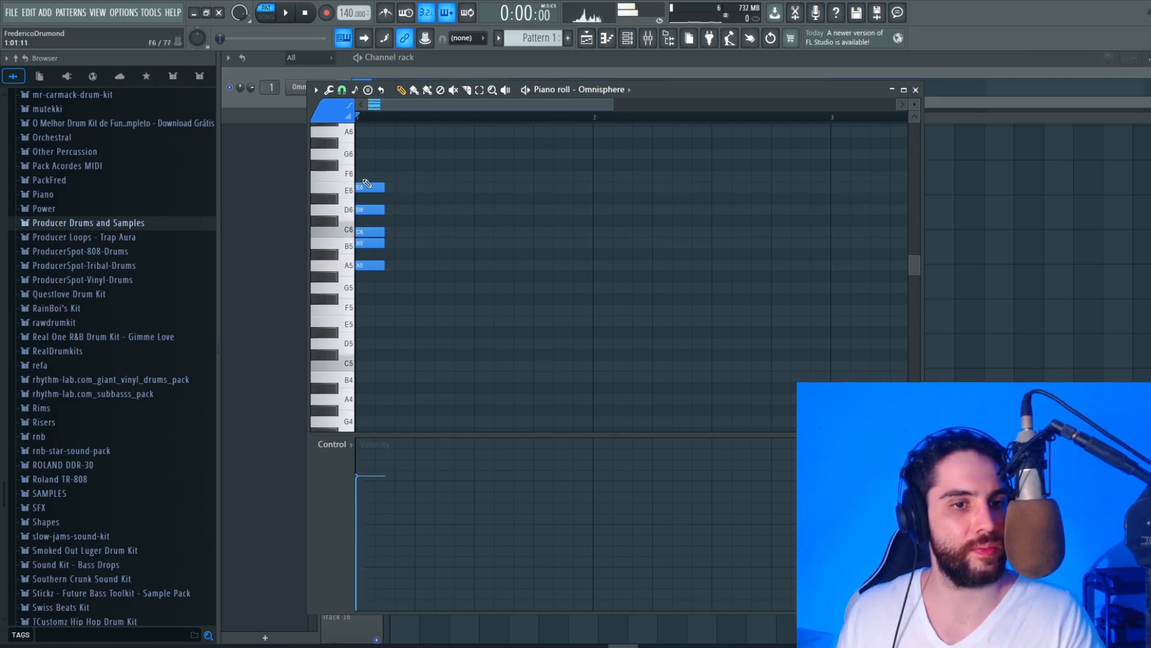
pyautogui.click(370, 176)
pyautogui.click(370, 155)
pyautogui.scroll(1, 370, 240)
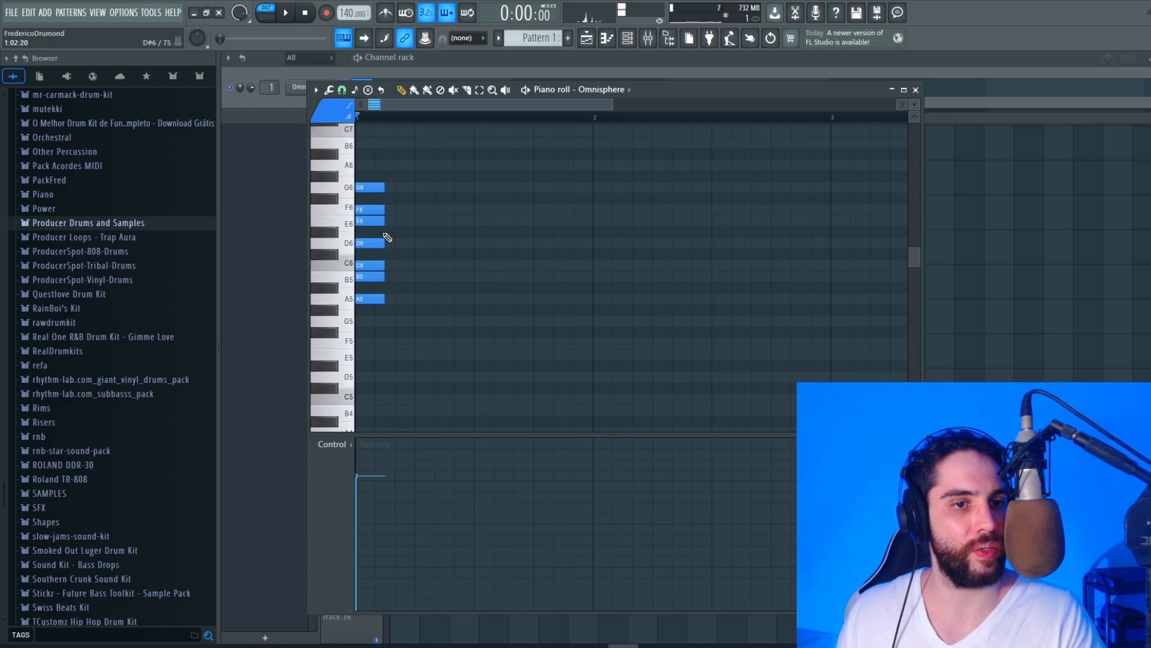
# - Audition the piano keys A5, D6, E6, F6 and G6 beside the stacked scale notes
pyautogui.click(356, 300)
pyautogui.click(349, 243)
pyautogui.click(349, 226)
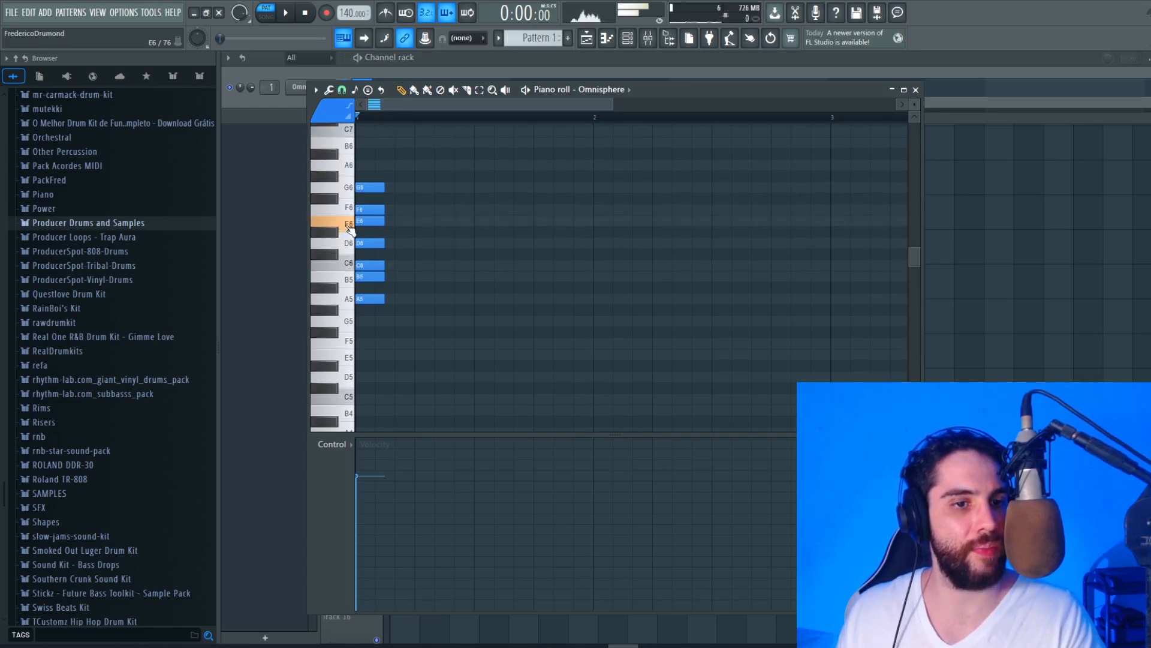
pyautogui.click(349, 207)
pyautogui.click(350, 187)
# - Select all seven stacked notes from A5 to G6 and return to the Draw tool
pyautogui.click(479, 91)
pyautogui.moveTo(440, 159); pyautogui.dragTo(365, 311)
pyautogui.click(403, 90)
# - Audition the keys G6, E6, C6, A5, F5 and D5, and clear the note selection
pyautogui.click(349, 187)
pyautogui.click(350, 224)
pyautogui.click(350, 263)
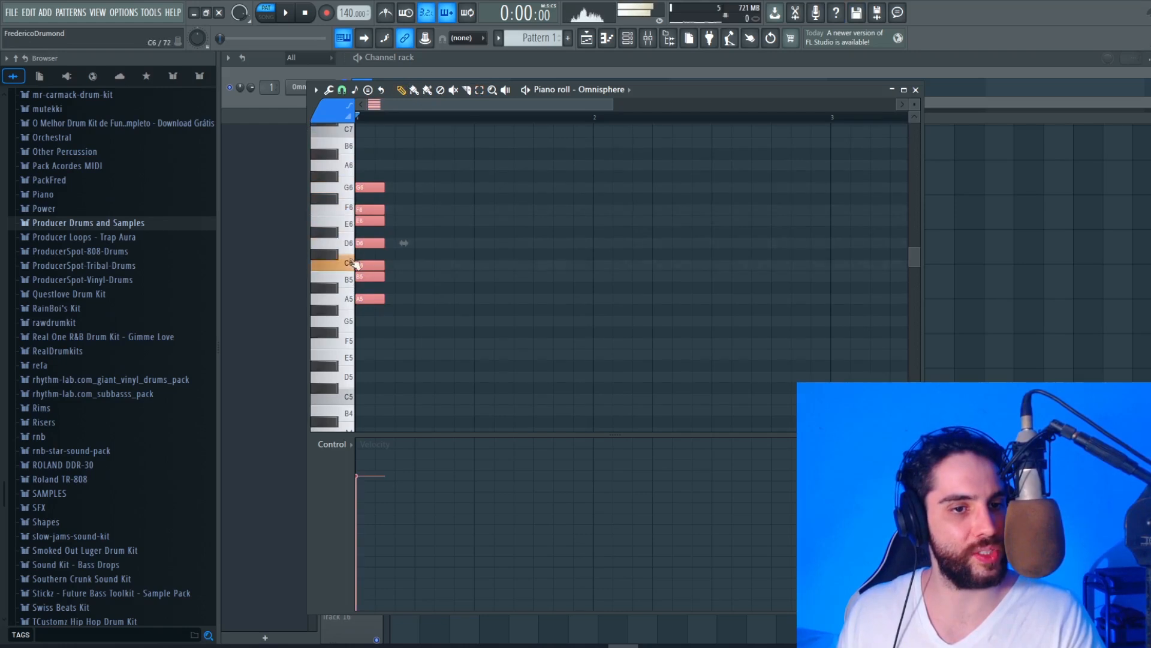
pyautogui.click(349, 300)
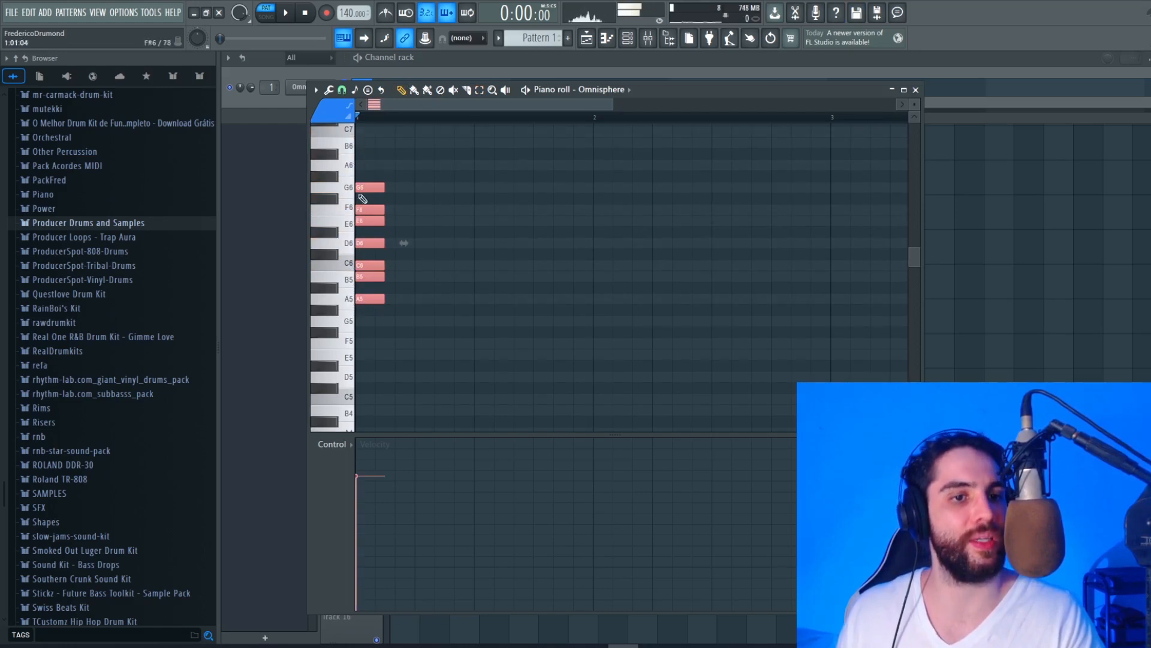
pyautogui.click(350, 341)
pyautogui.click(350, 377)
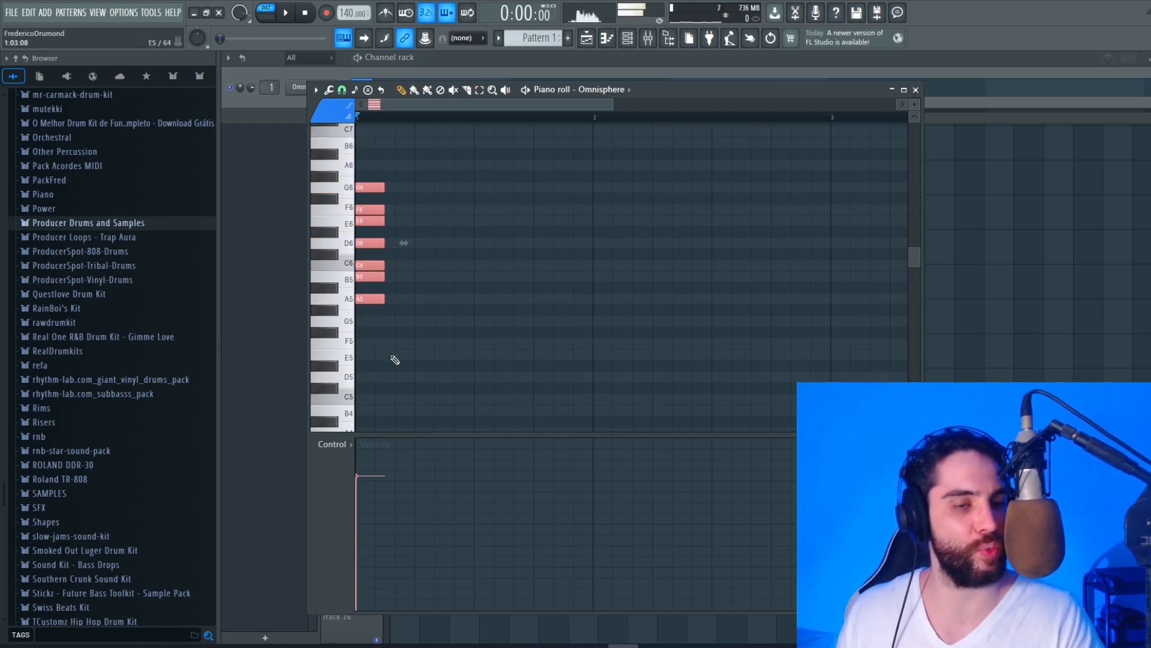
pyautogui.click(467, 243)
pyautogui.rightClick(469, 243)
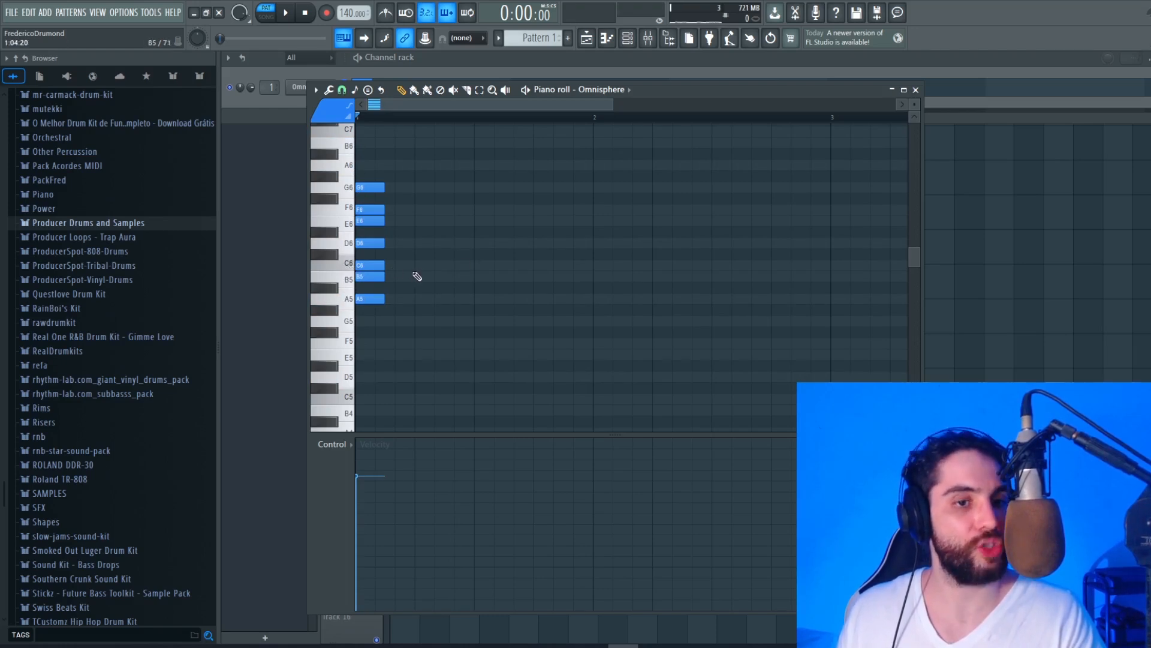
# - Audition the C6 key and stack the notes C6, D6, E6, F6, G6, A6 and B6 on beat 2 of bar 1
pyautogui.click(353, 267)
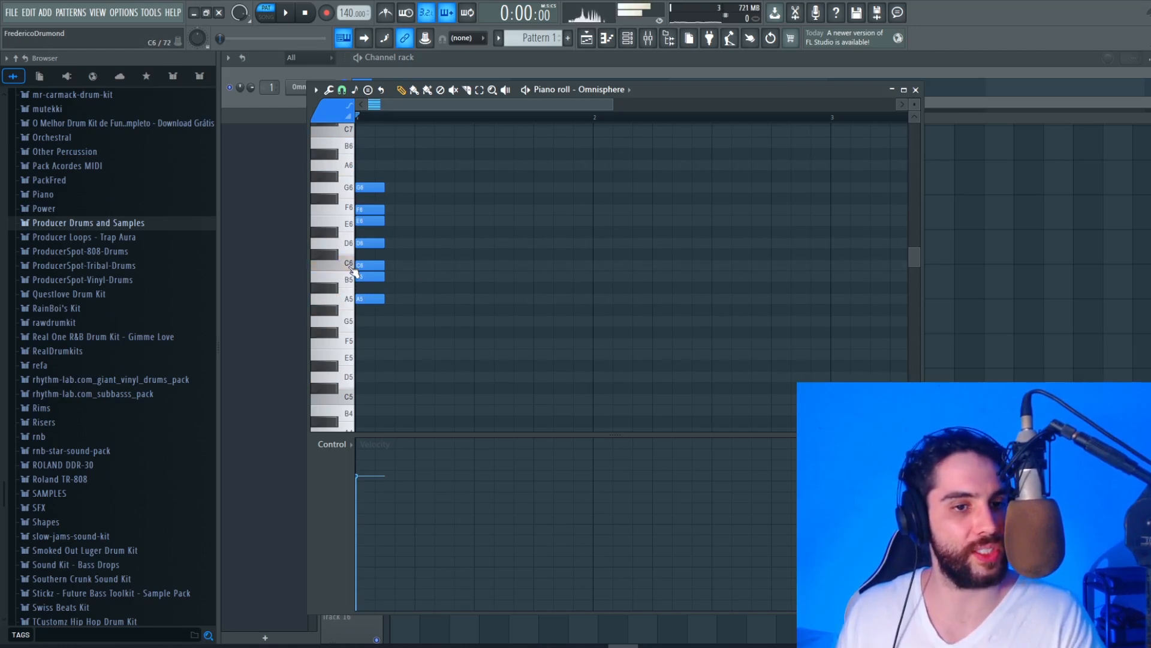
pyautogui.click(418, 265)
pyautogui.click(418, 243)
pyautogui.click(418, 221)
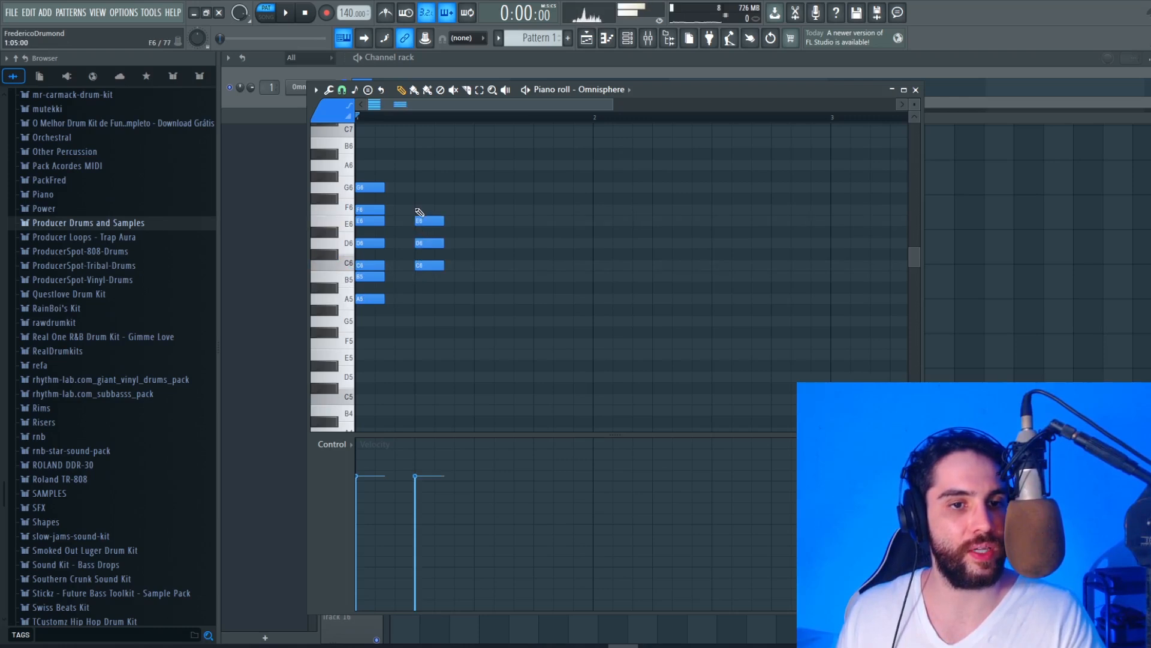
pyautogui.click(418, 209)
pyautogui.click(418, 187)
pyautogui.click(418, 165)
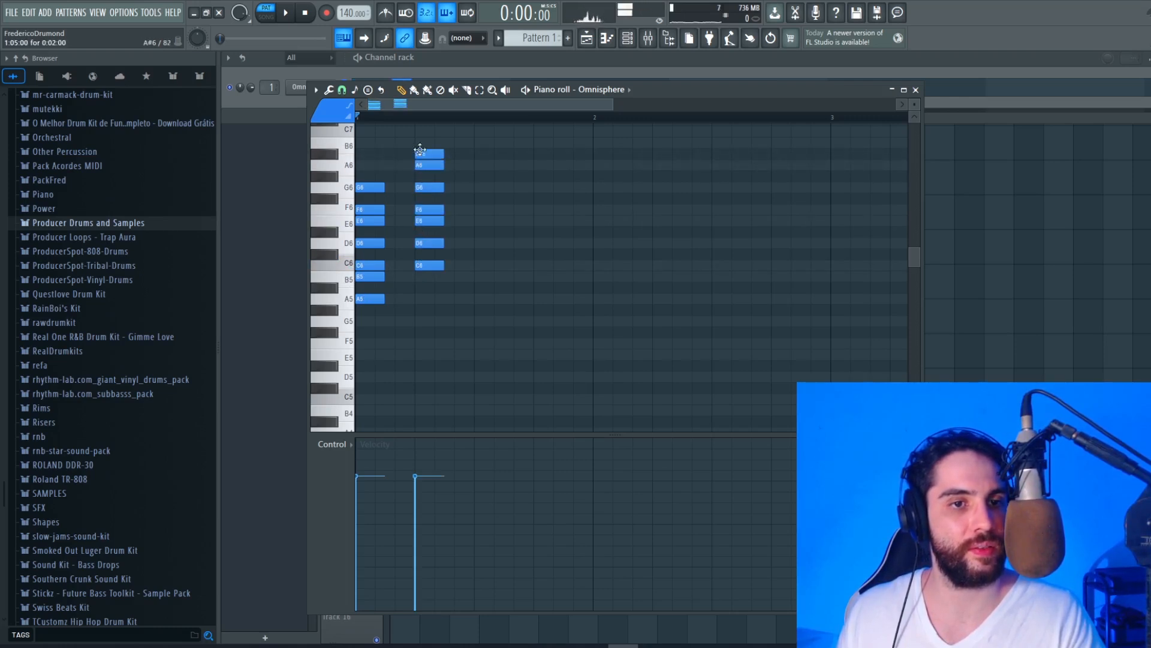
pyautogui.moveTo(420, 150)
pyautogui.mouseDown()
pyautogui.moveTo(419, 138)
pyautogui.moveTo(425, 258)
pyautogui.mouseUp()
# - Select the A5 to G6 note column, deselect it, and audition the keys from A6 down to B5
pyautogui.moveTo(391, 173); pyautogui.dragTo(358, 309)
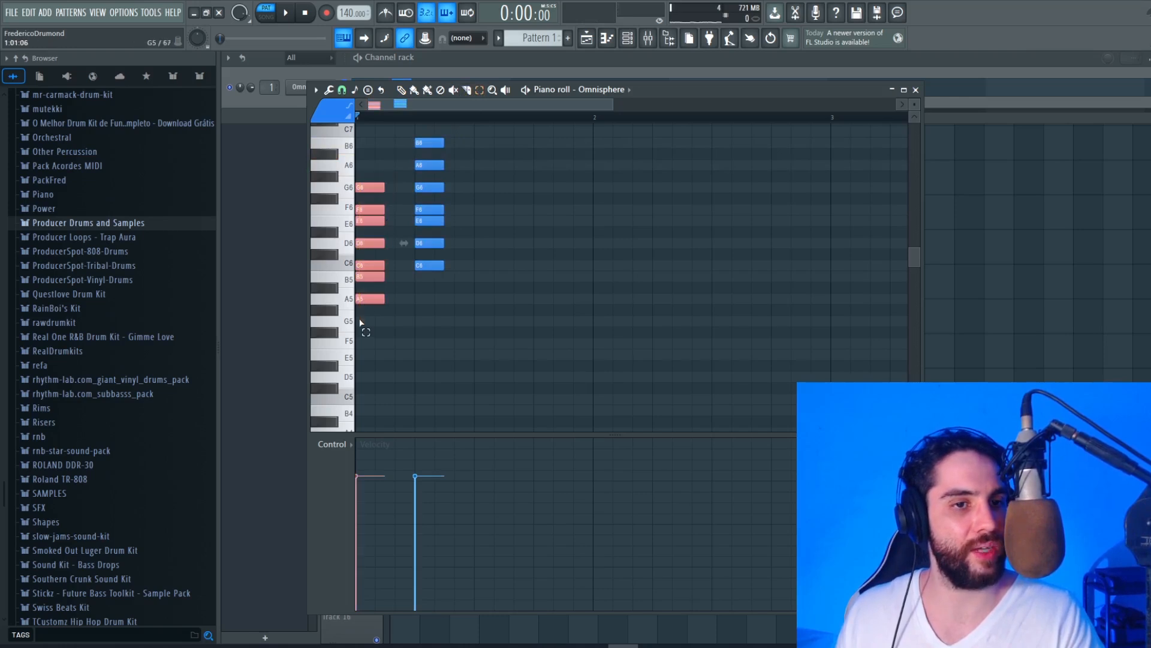
pyautogui.press('p')
pyautogui.click(455, 144)
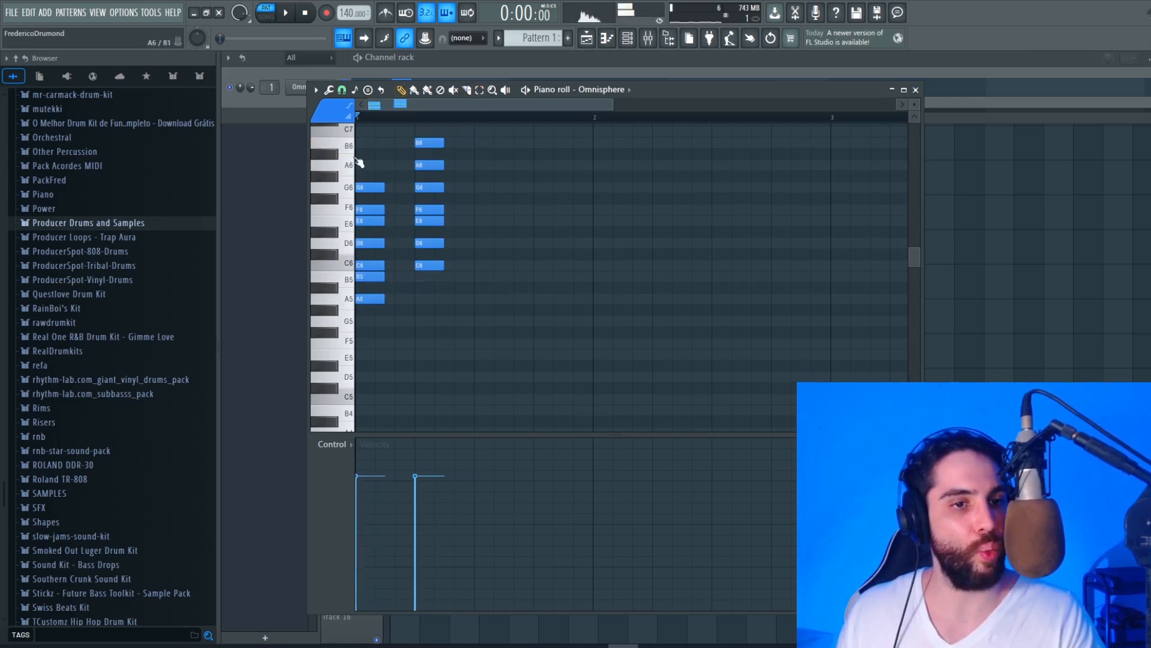
pyautogui.moveTo(350, 167); pyautogui.dragTo(350, 246)
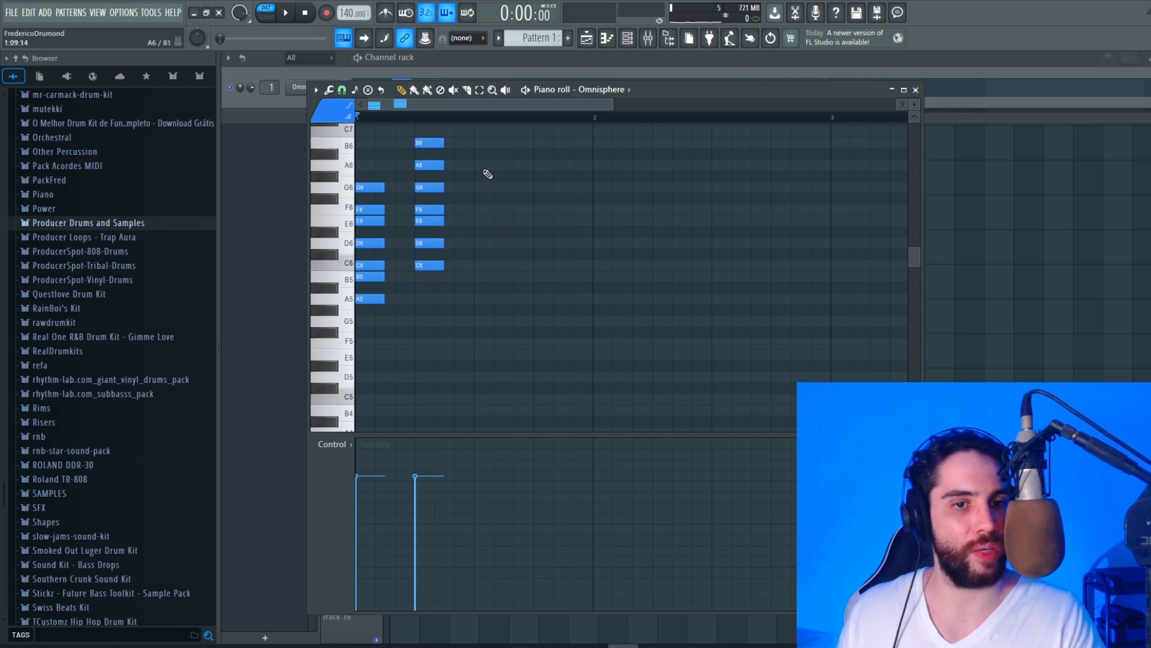
# - Place a descending run A6, G6, F6, E6, D6, C6 and B5 to the right of the two note columns
pyautogui.click(501, 165)
pyautogui.click(521, 187)
pyautogui.click(559, 209)
pyautogui.click(579, 220)
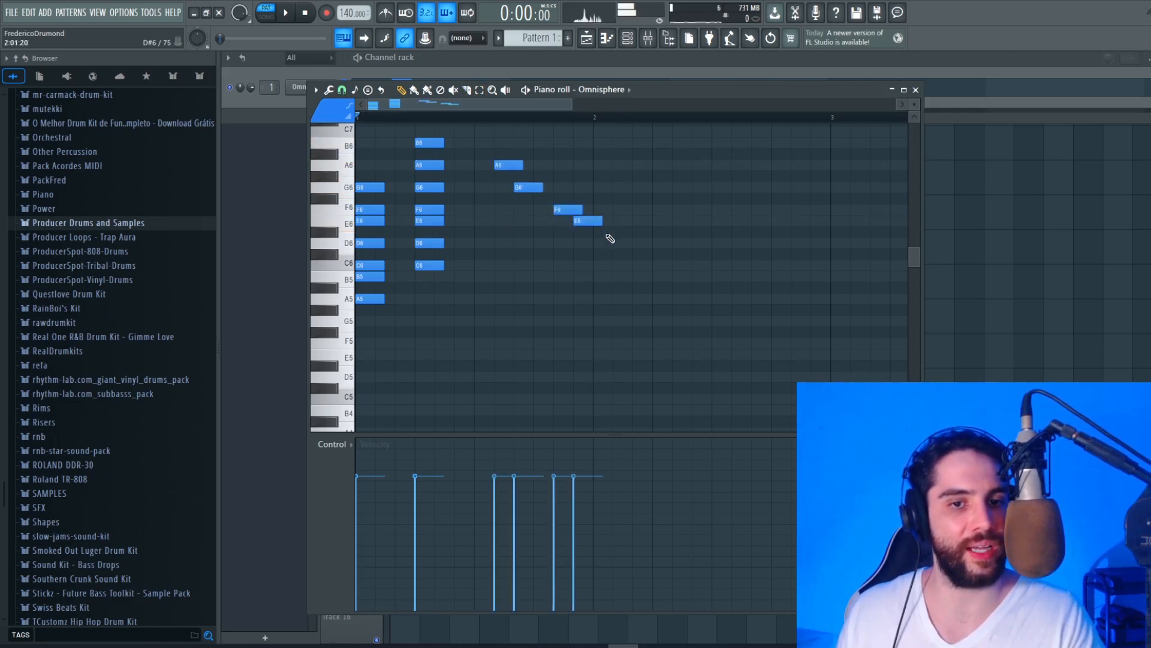
pyautogui.click(619, 243)
pyautogui.click(639, 265)
pyautogui.click(678, 277)
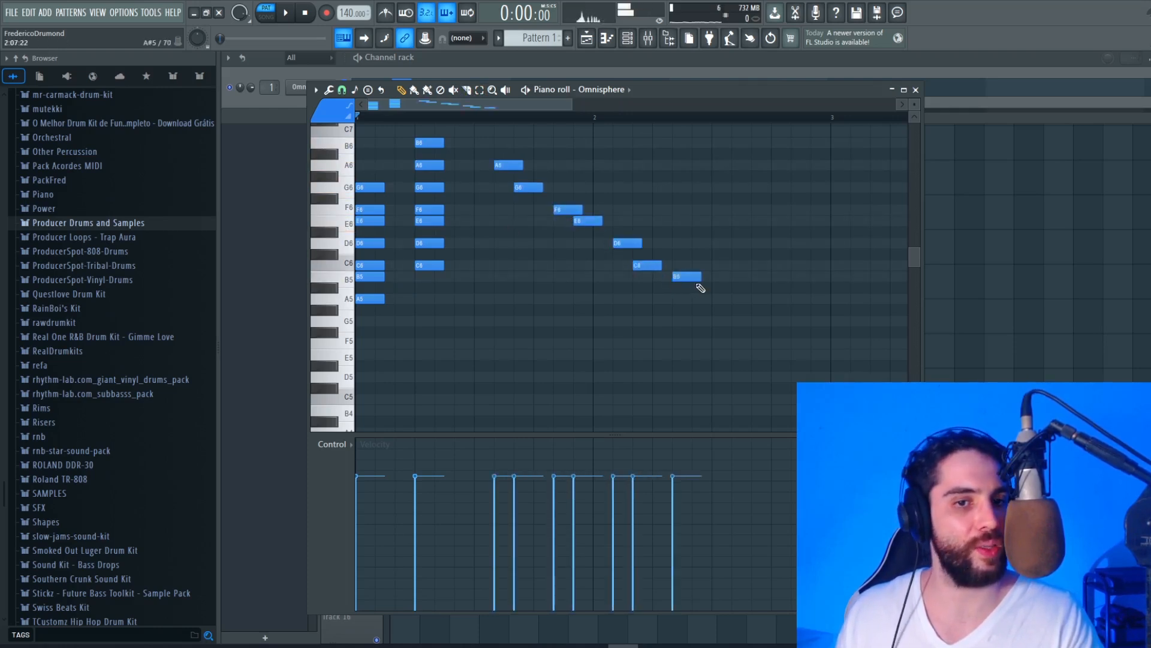
# - Delete every note of the descending run from A6 to B5
pyautogui.rightClick(686, 277)
pyautogui.rightClick(628, 243)
pyautogui.rightClick(588, 221)
pyautogui.rightClick(568, 209)
pyautogui.rightClick(528, 187)
pyautogui.rightClick(648, 265)
pyautogui.rightClick(508, 165)
# - Delete both stacked scale columns so the piano roll is empty
pyautogui.rightClick(430, 143)
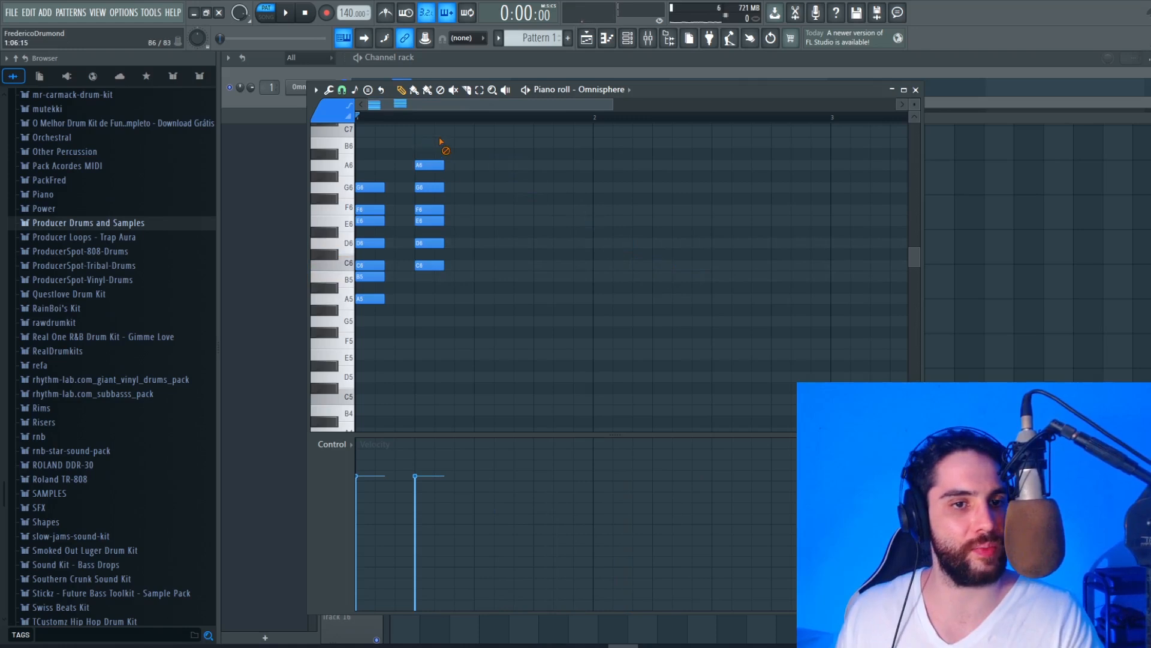
pyautogui.rightClick(431, 165)
pyautogui.rightClick(431, 187)
pyautogui.rightClick(431, 209)
pyautogui.rightClick(431, 221)
pyautogui.rightClick(431, 243)
pyautogui.rightClick(431, 265)
pyautogui.rightClick(375, 210)
pyautogui.rightClick(375, 277)
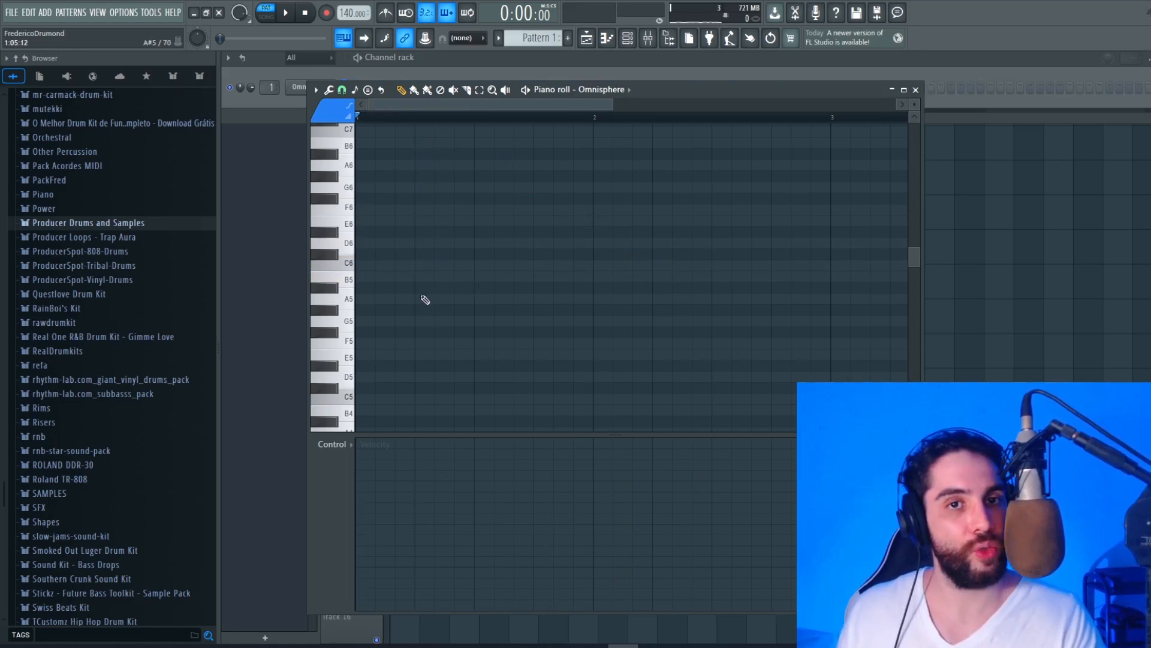
# - Build a chord from the notes A5, C6 and E6 at the start of bar 1
pyautogui.click(366, 299)
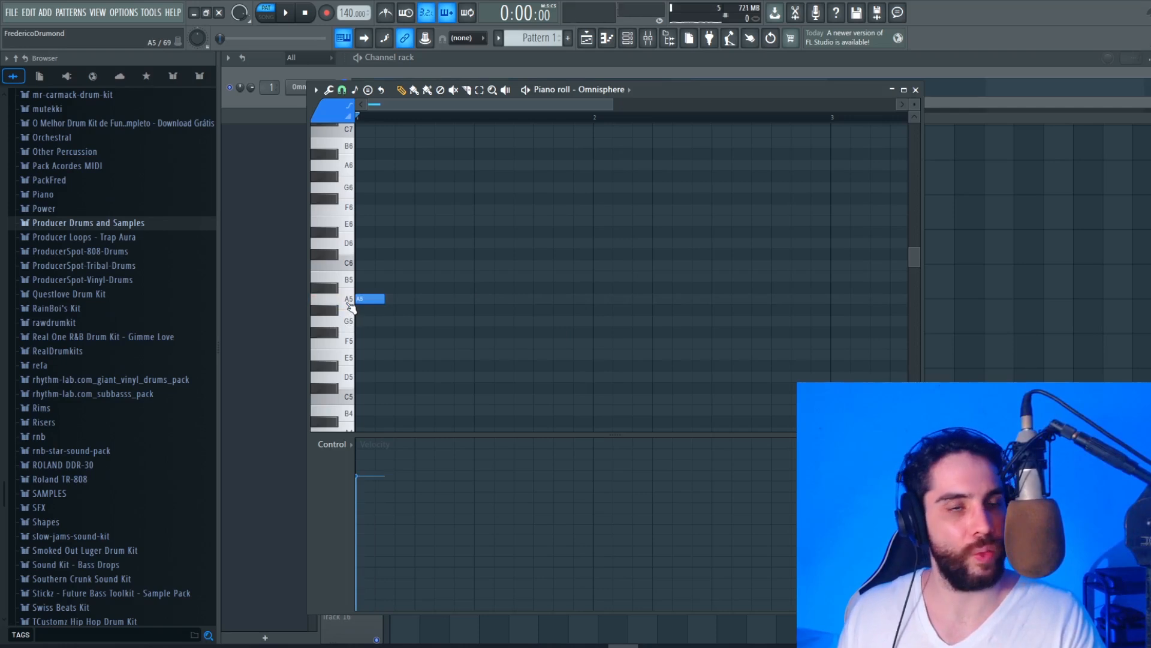
pyautogui.click(355, 280)
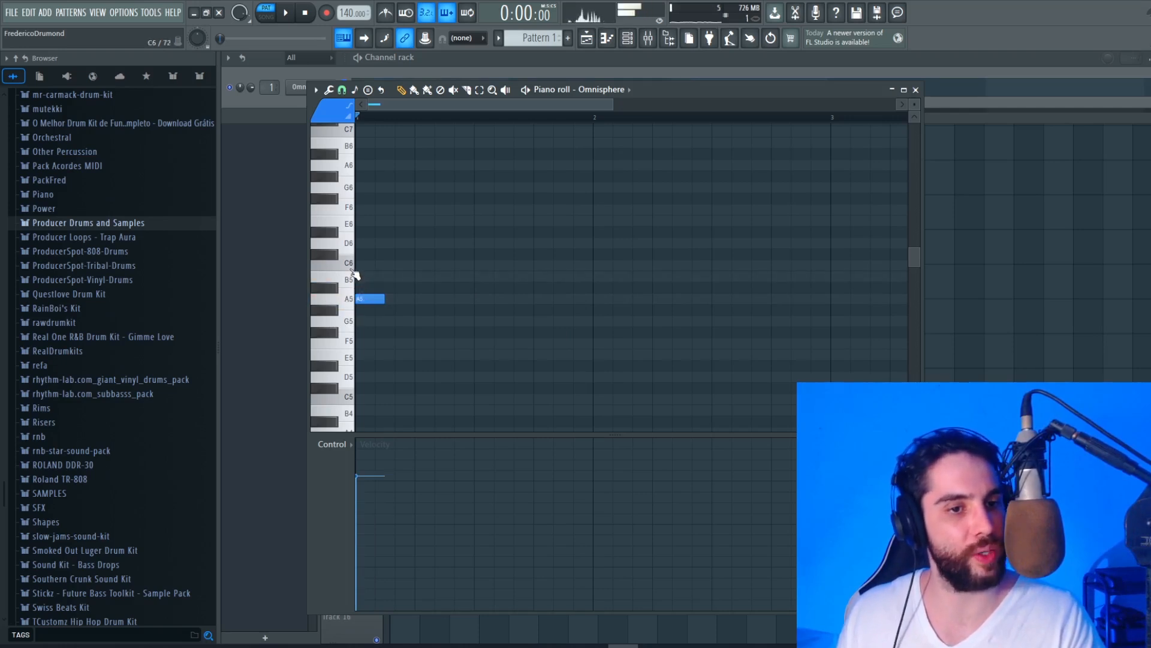
pyautogui.click(357, 265)
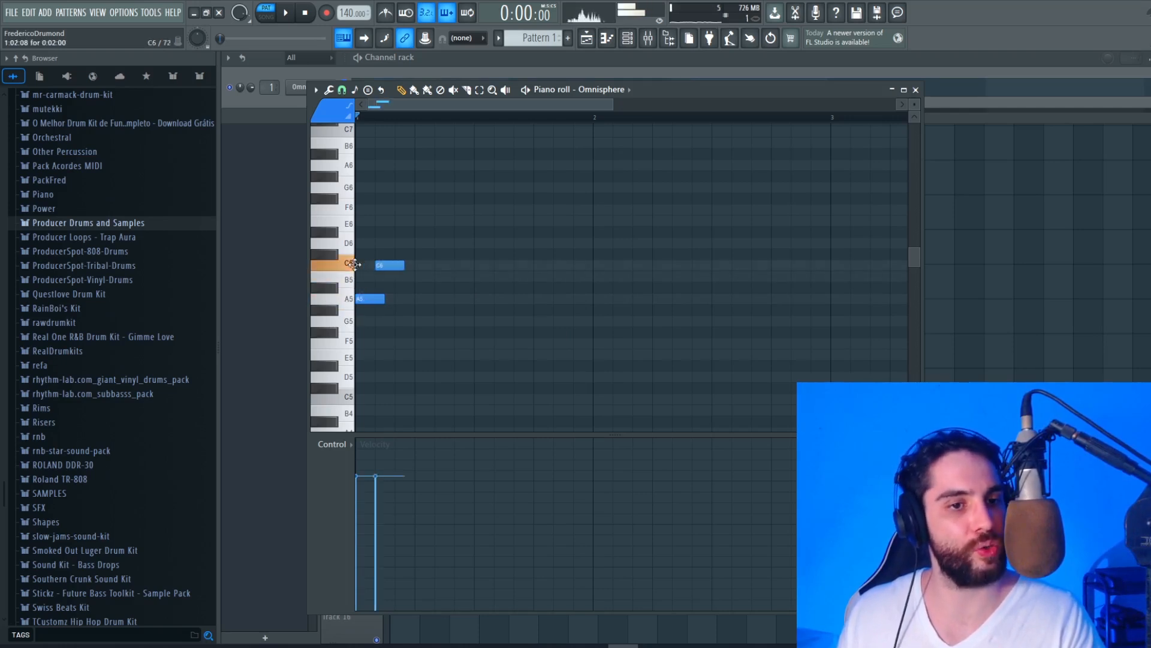
pyautogui.click(367, 222)
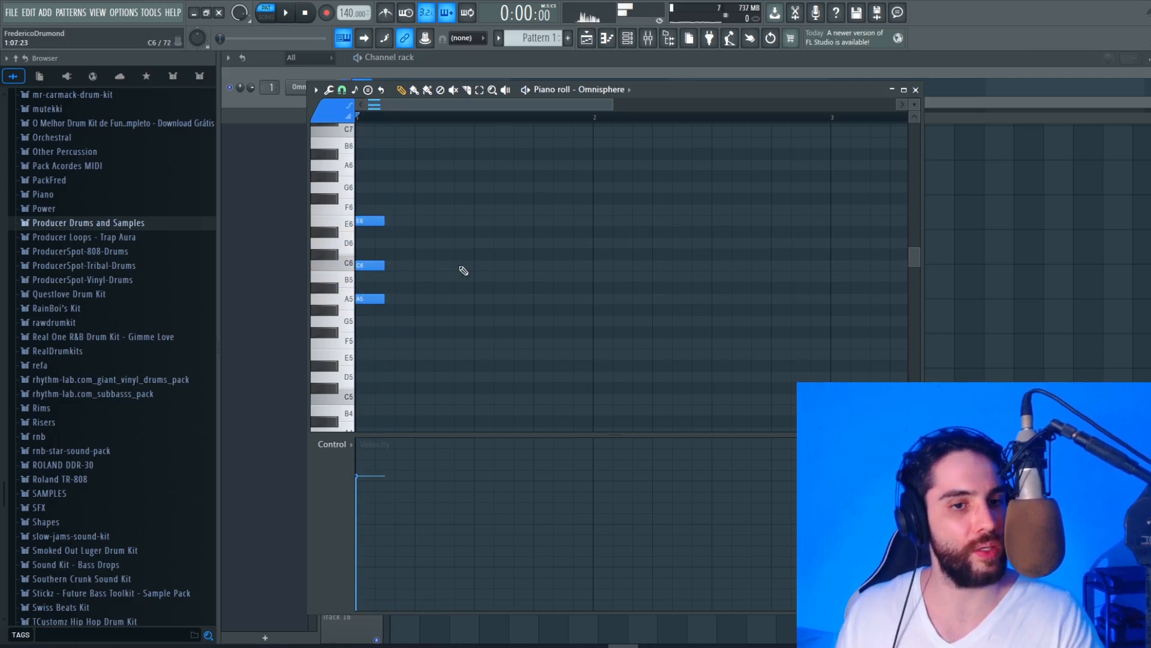
# - Add a G5, B5, D6 chord on beat 2 and an F5, A5, C6 chord on beat 3 of bar 1
pyautogui.click(422, 321)
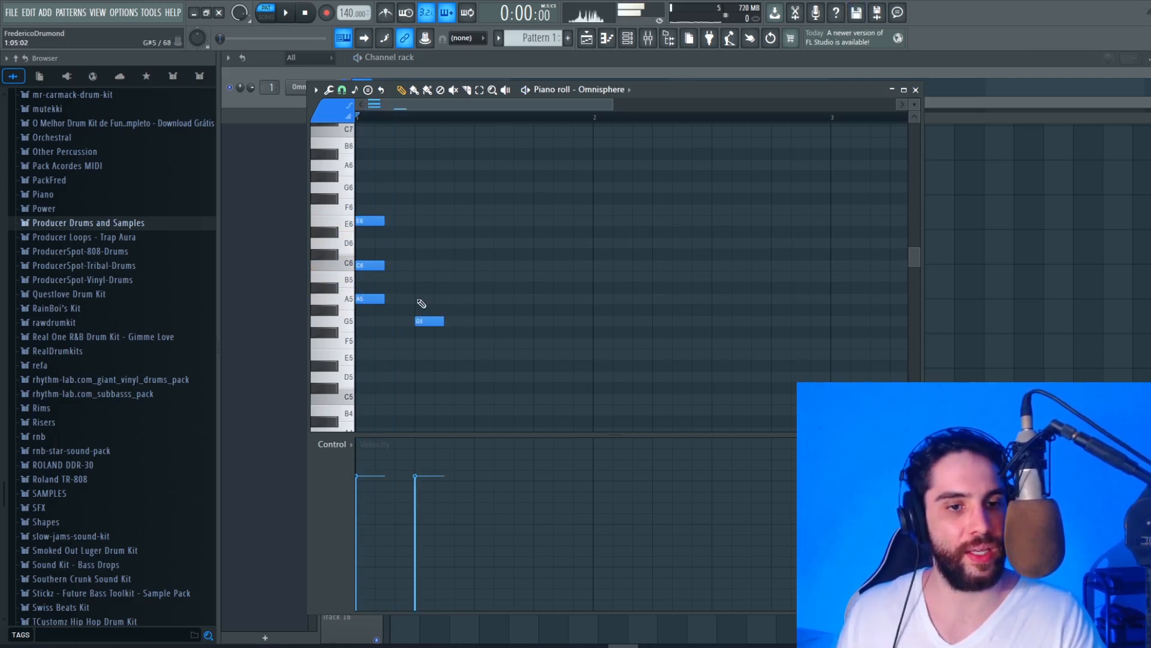
pyautogui.click(420, 276)
pyautogui.click(418, 243)
pyautogui.click(479, 343)
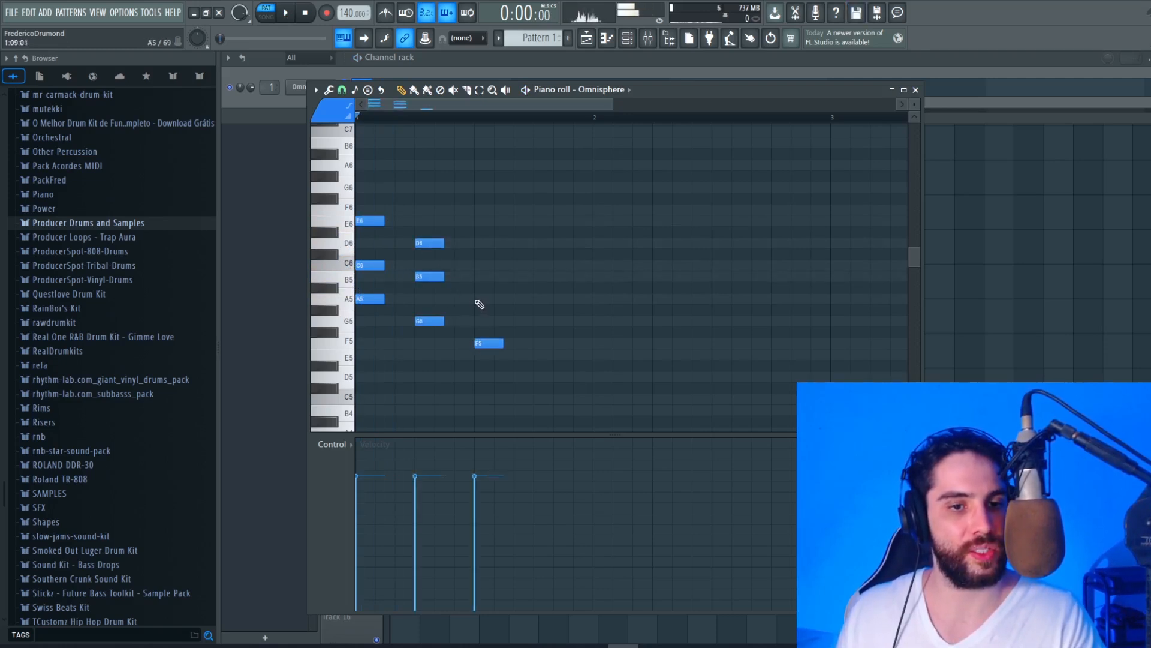
pyautogui.click(478, 299)
pyautogui.click(480, 265)
# - Add an E5, G5, B5 chord on beat 4 of bar 1 and a D5, F5, A5 chord at the start of bar 2
pyautogui.click(538, 354)
pyautogui.click(538, 320)
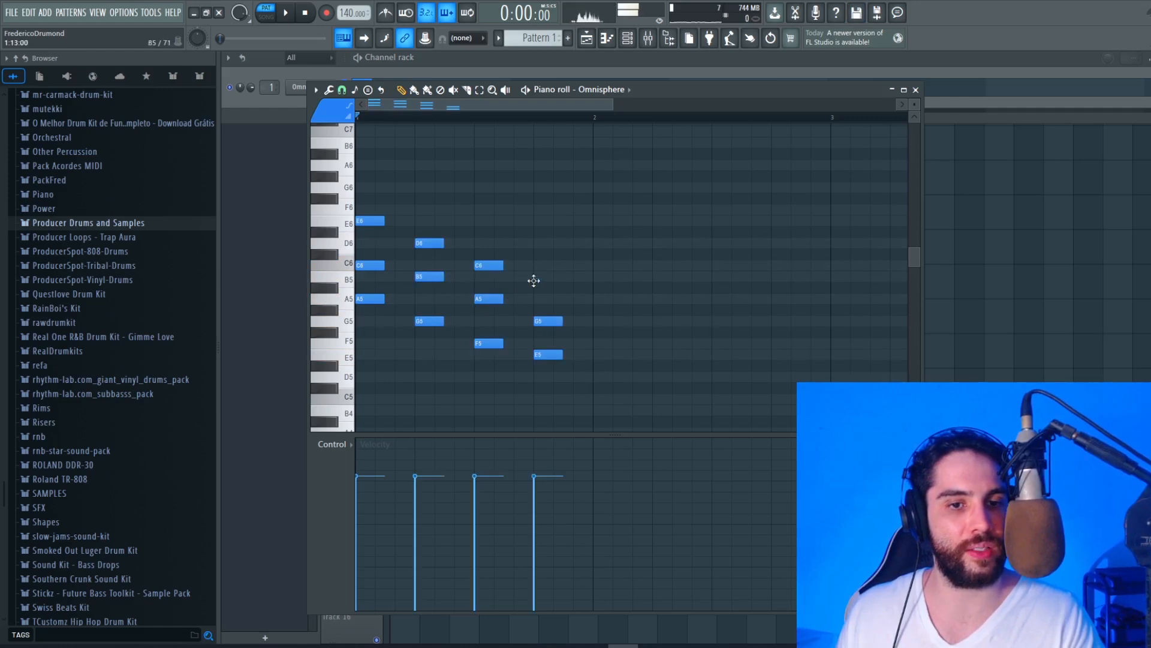
pyautogui.click(537, 277)
pyautogui.click(600, 376)
pyautogui.click(598, 343)
pyautogui.click(599, 299)
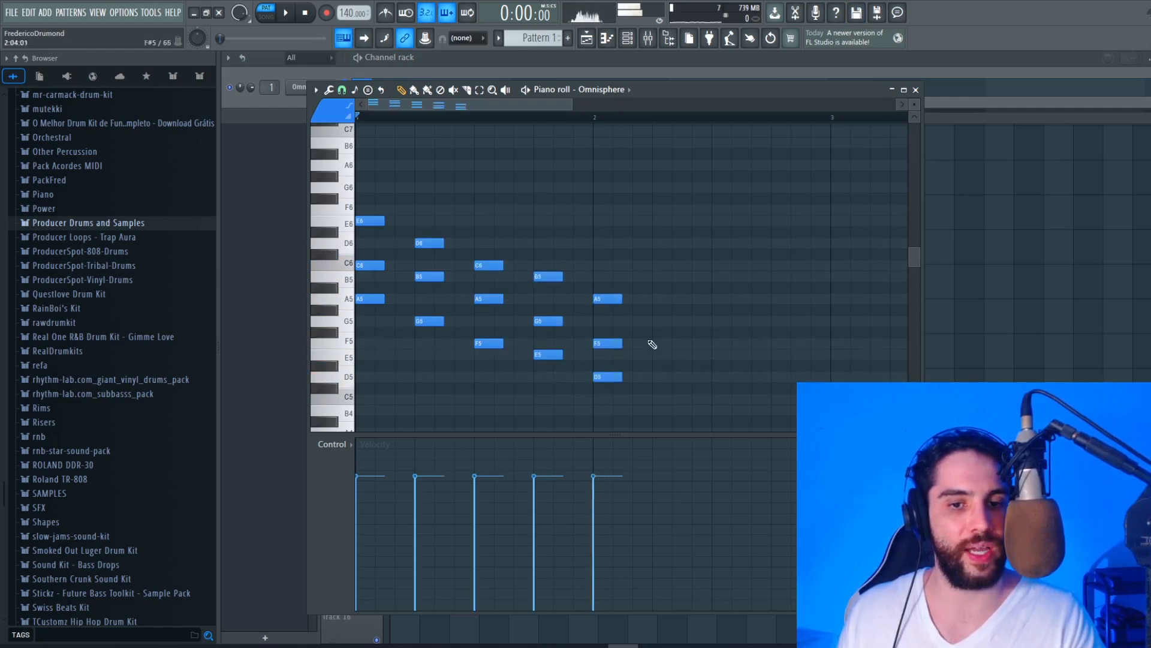
# - Add a C5, E5, G5 chord on beat 2 of bar 2 and play the six-chord progression
pyautogui.click(664, 400)
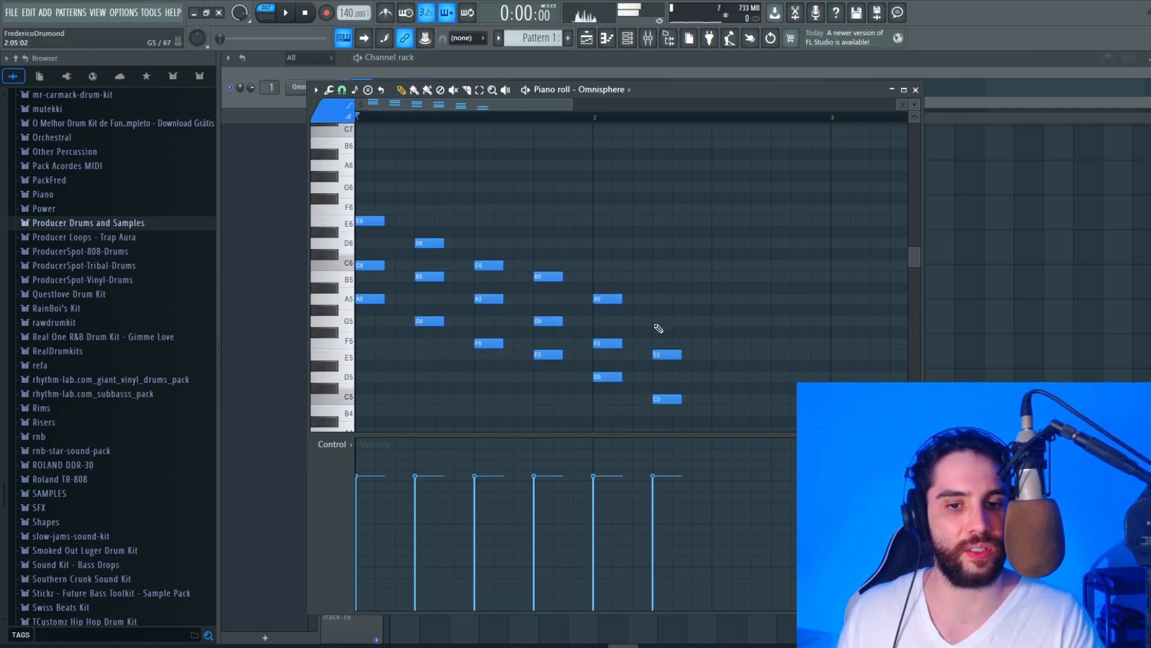
pyautogui.click(659, 321)
pyautogui.press('space')
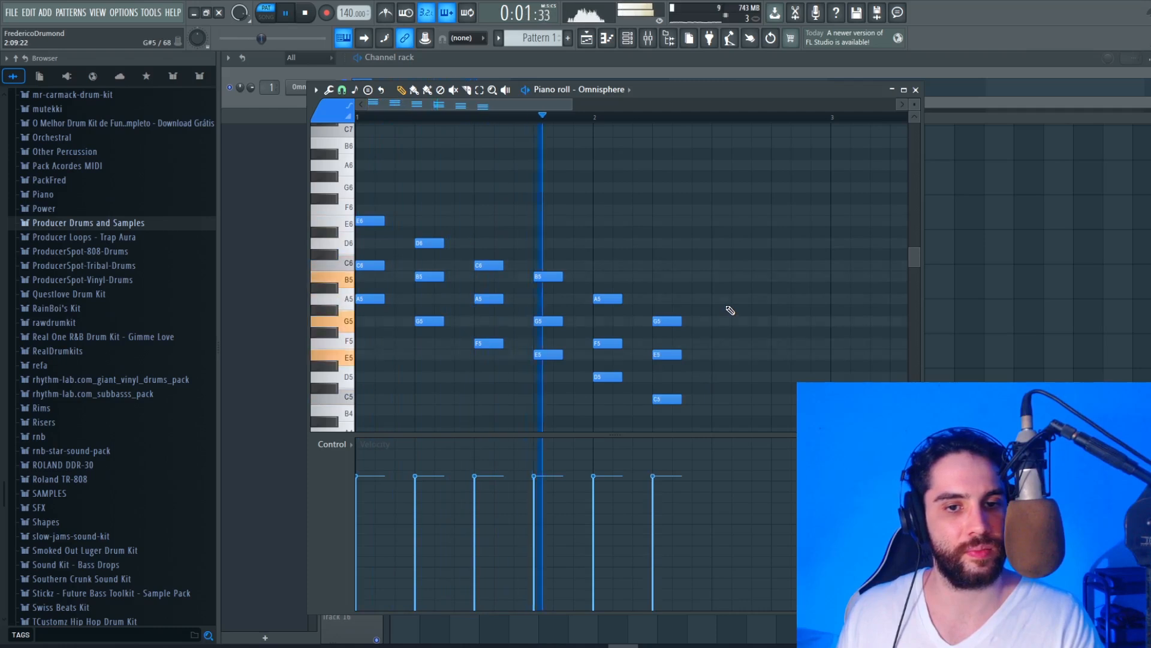
pyautogui.press('space')
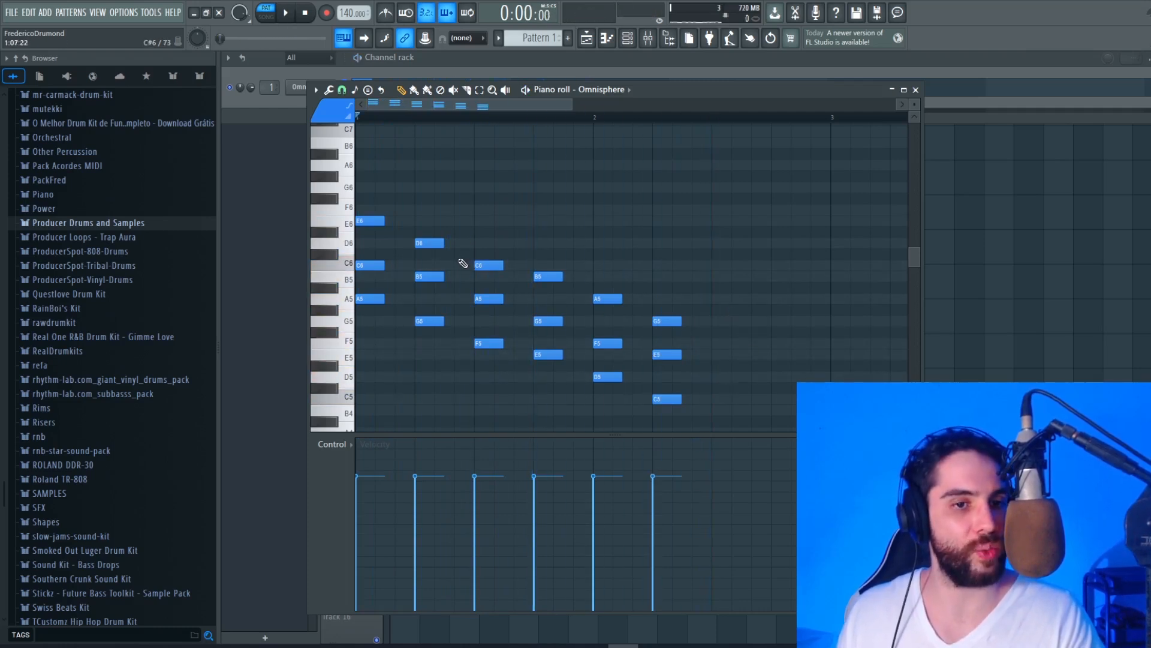
# - Audition the A5, C6 and B6 keys on the piano roll's keyboard
pyautogui.click(347, 304)
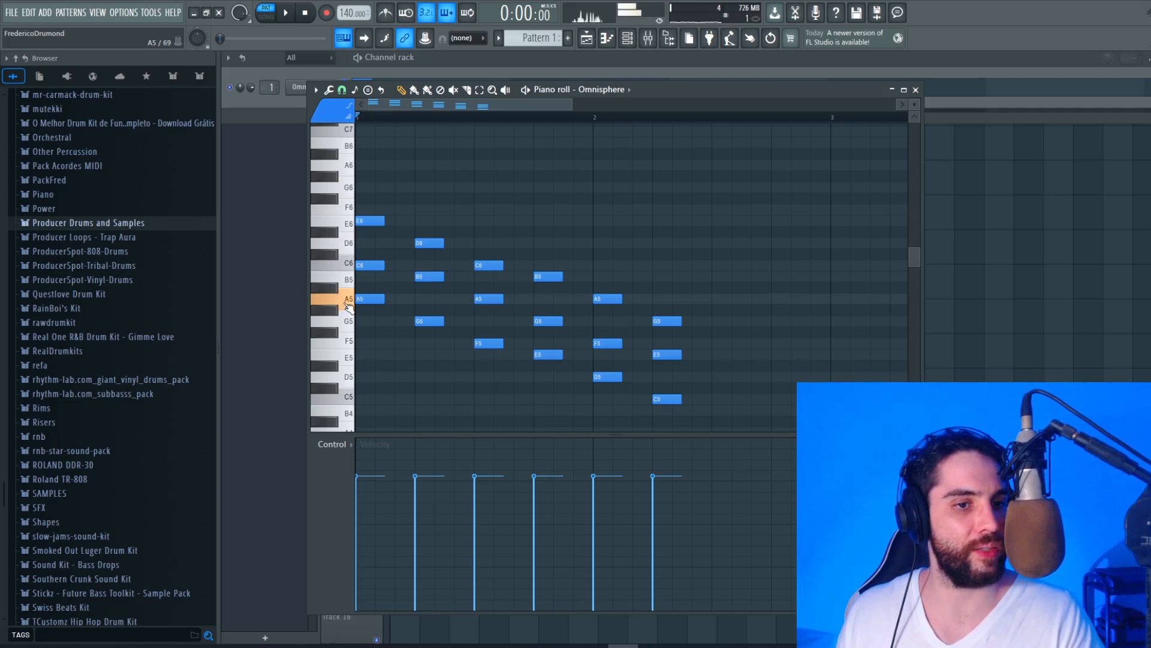
pyautogui.click(350, 267)
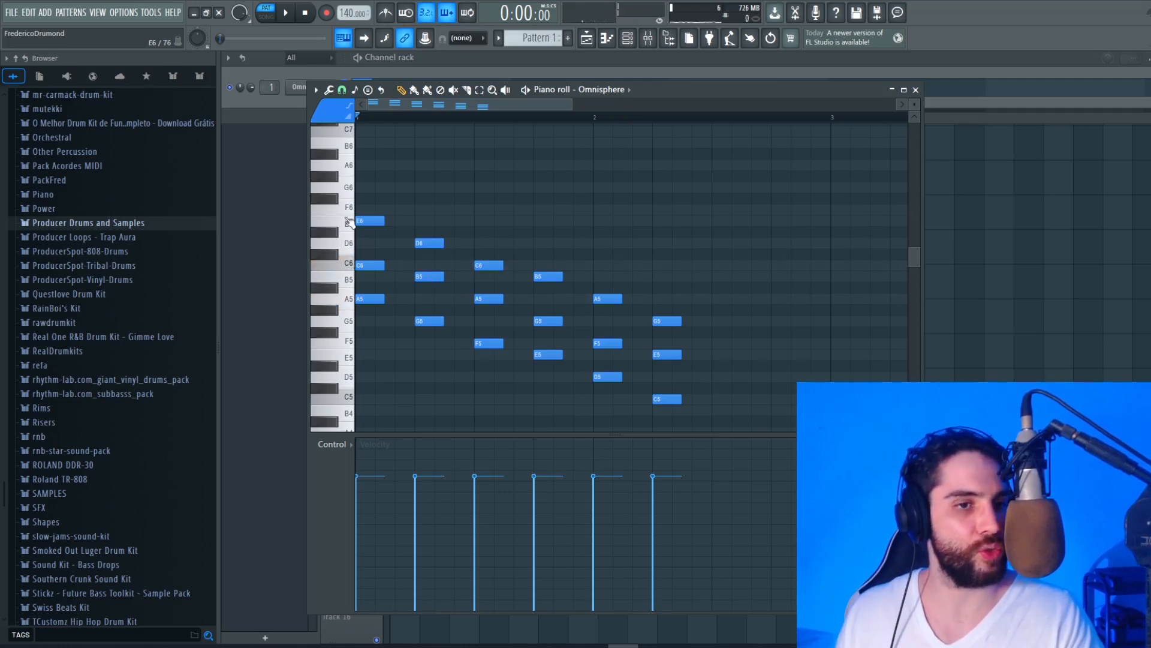
pyautogui.click(349, 147)
# - Place a staggered run of example notes F6, E6, G6, A6 and B6 above the chords
pyautogui.click(547, 210)
pyautogui.click(563, 221)
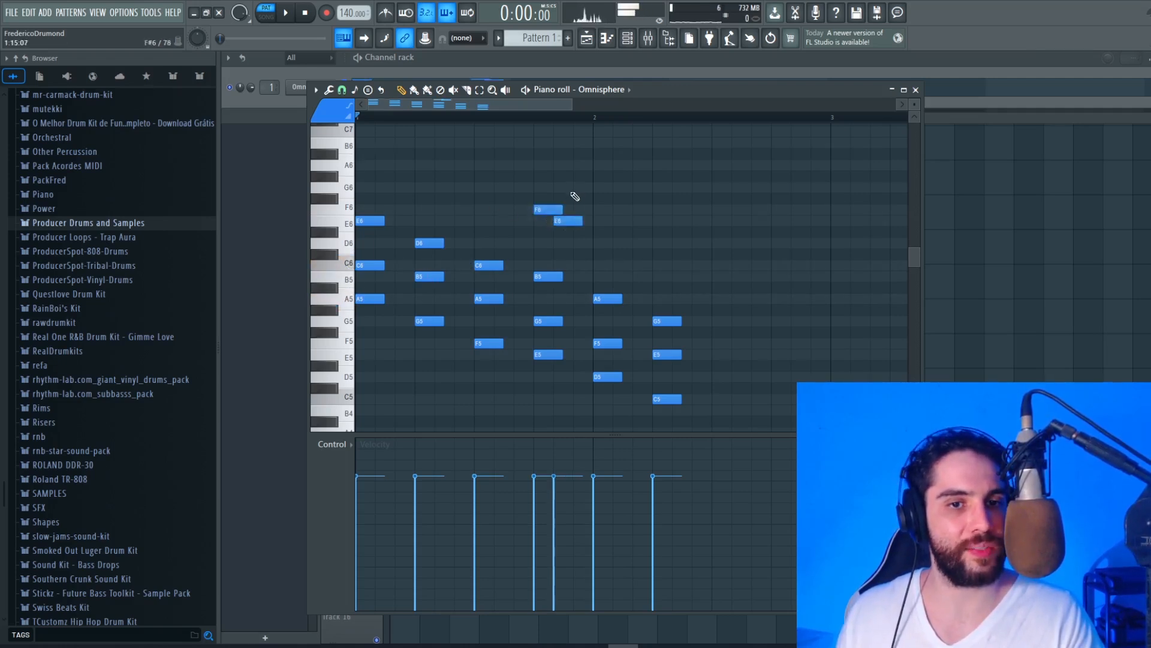
pyautogui.click(585, 187)
pyautogui.click(624, 165)
pyautogui.click(647, 143)
# - Delete the five example notes above the chords, from B6 back to F6
pyautogui.rightClick(648, 144)
pyautogui.rightClick(627, 165)
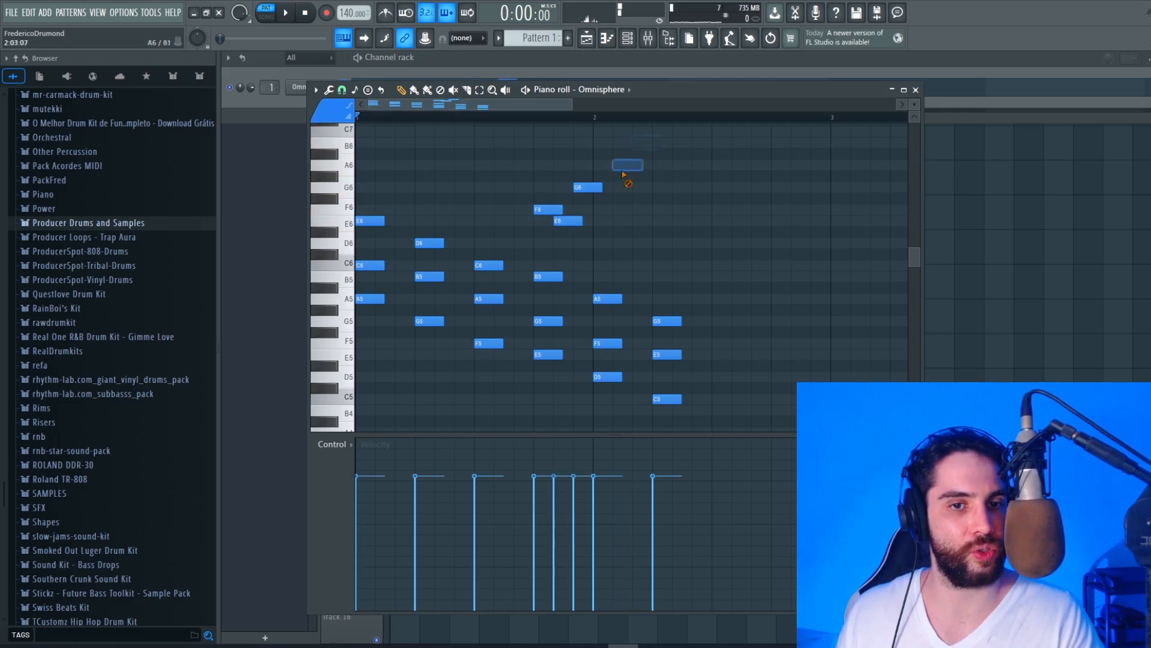
pyautogui.rightClick(588, 187)
pyautogui.rightClick(568, 221)
pyautogui.rightClick(548, 209)
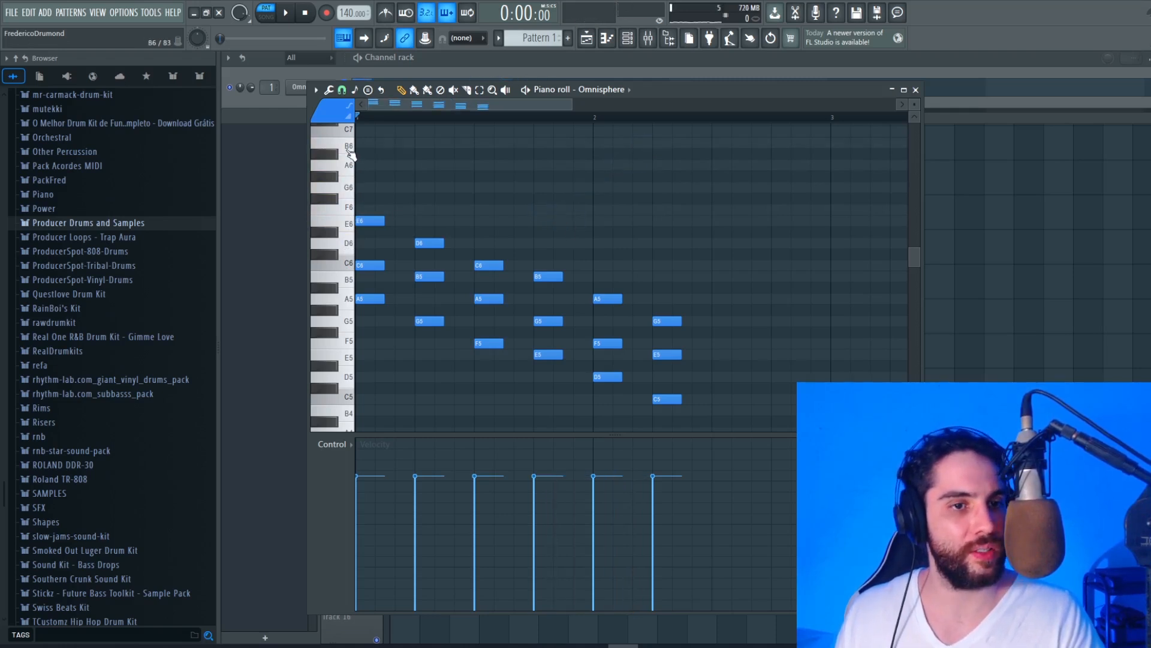
# - Try A6 and G6 as extra notes above the first chord and delete both
pyautogui.click(375, 165)
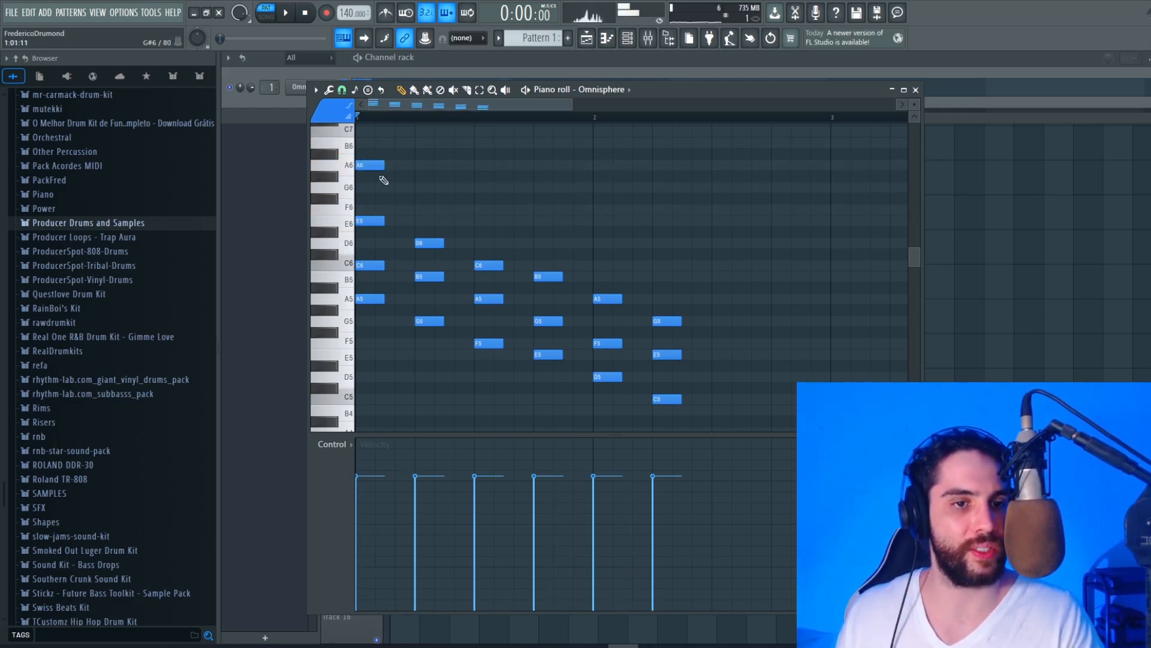
pyautogui.click(380, 188)
pyautogui.rightClick(369, 164)
pyautogui.rightClick(370, 187)
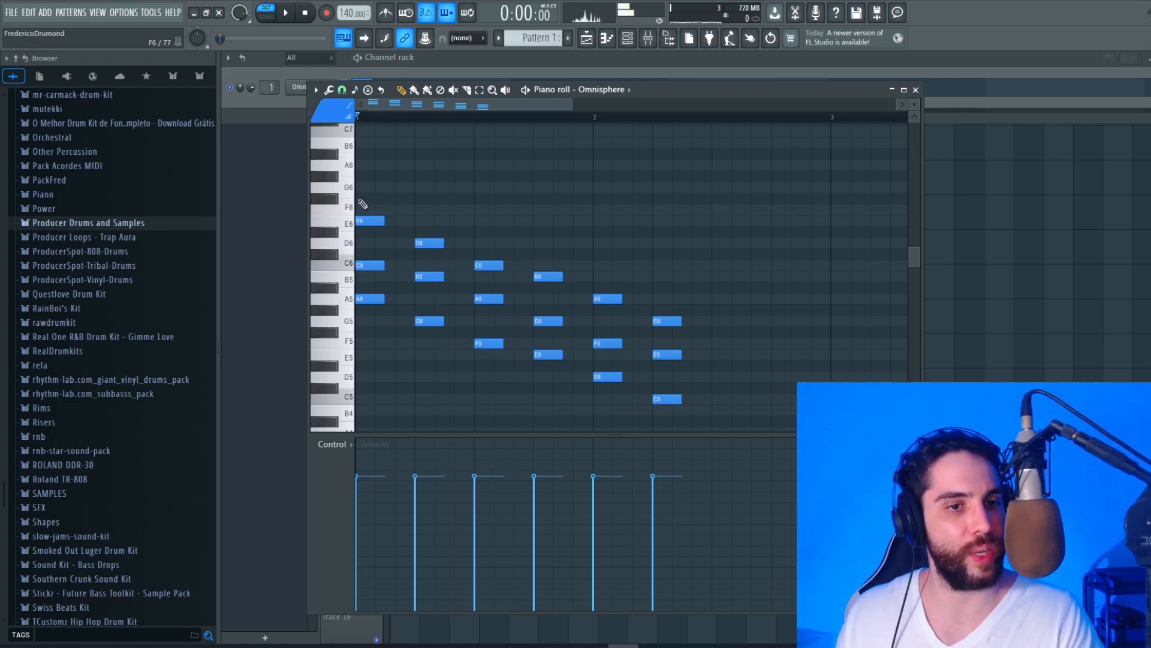
# - Add a fourth top note to the six chords in order, G6, F6, E6, D6, C6 and B5, and play the progression
pyautogui.click(369, 187)
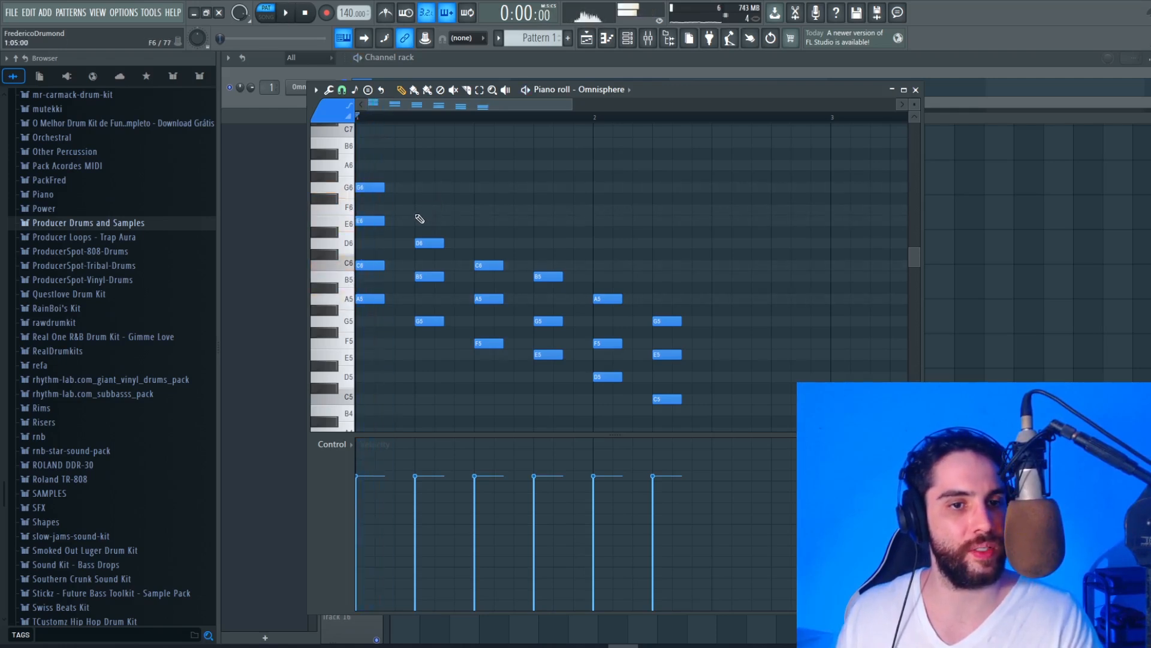
pyautogui.click(430, 209)
pyautogui.click(488, 221)
pyautogui.click(547, 243)
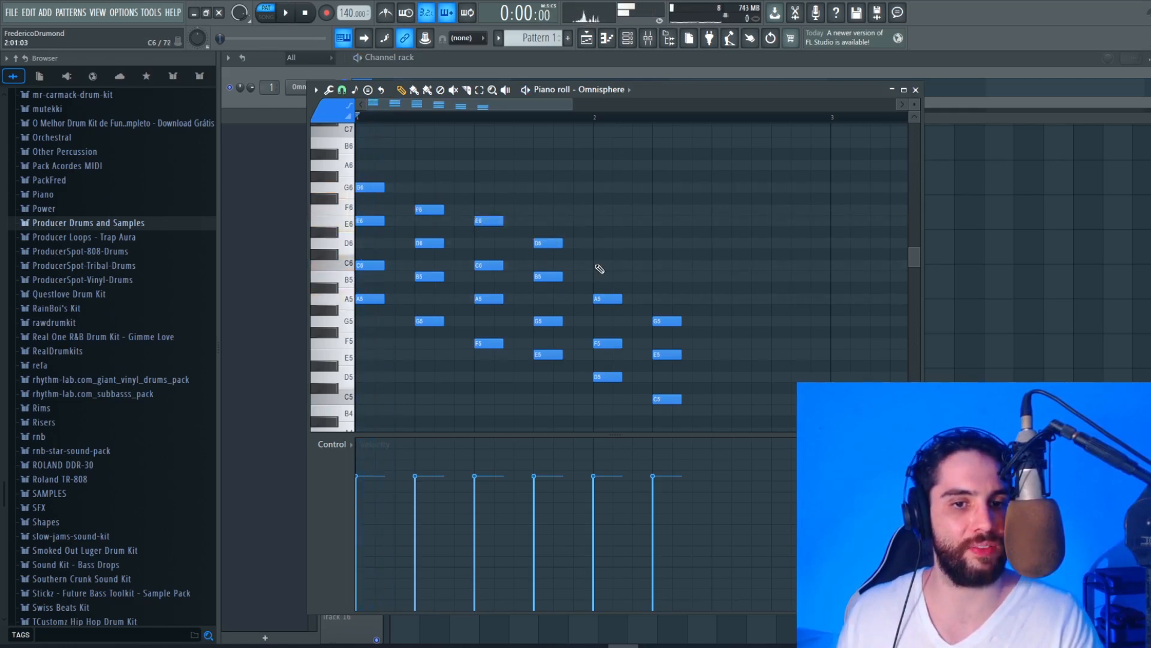
pyautogui.click(606, 265)
pyautogui.click(654, 276)
pyautogui.press('space')
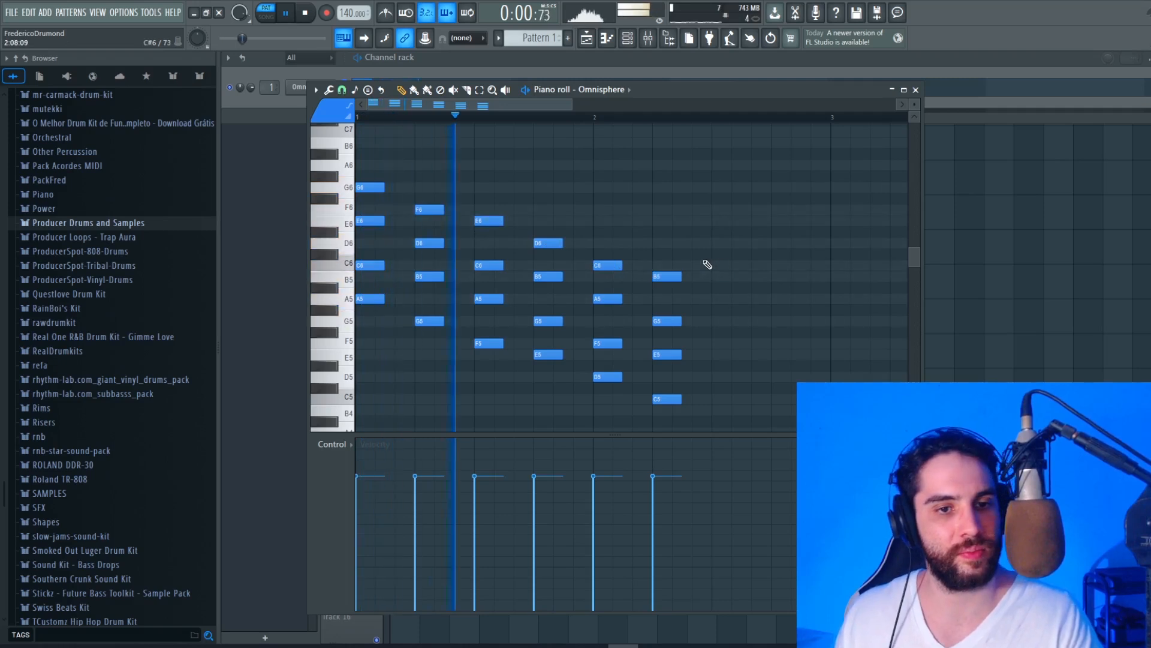
pyautogui.press('space')
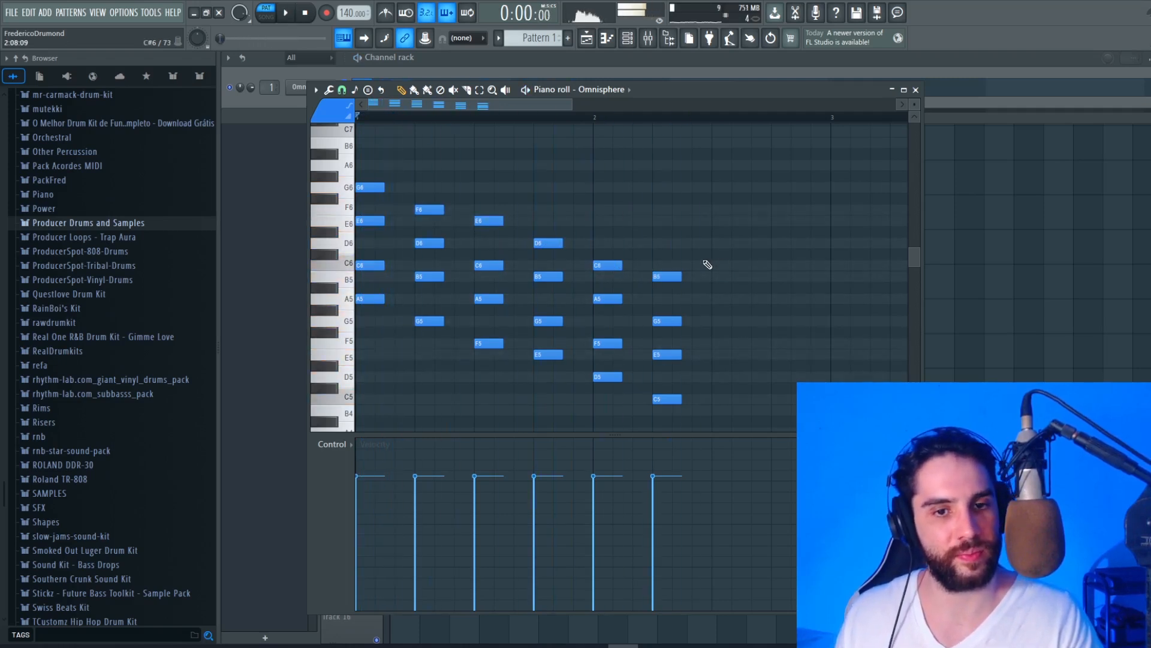
# - Select the lowest note of each chord, A5, G5, F5, E5, D5 and C5, and return to the draw tool
pyautogui.scroll(-2, 708, 264)
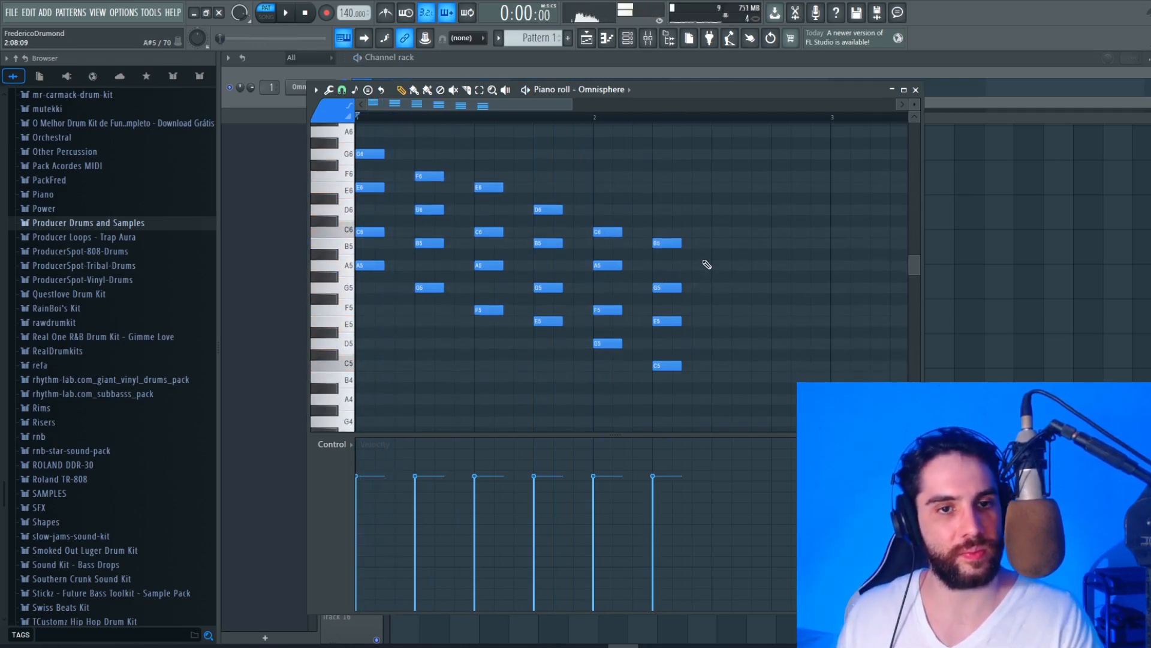
pyautogui.keyDown('ctrl'); pyautogui.click(373, 265); pyautogui.keyUp('ctrl')
pyautogui.keyDown('ctrl'); pyautogui.keyDown('shift'); pyautogui.click(436, 290); pyautogui.keyUp('shift'); pyautogui.keyUp('ctrl')
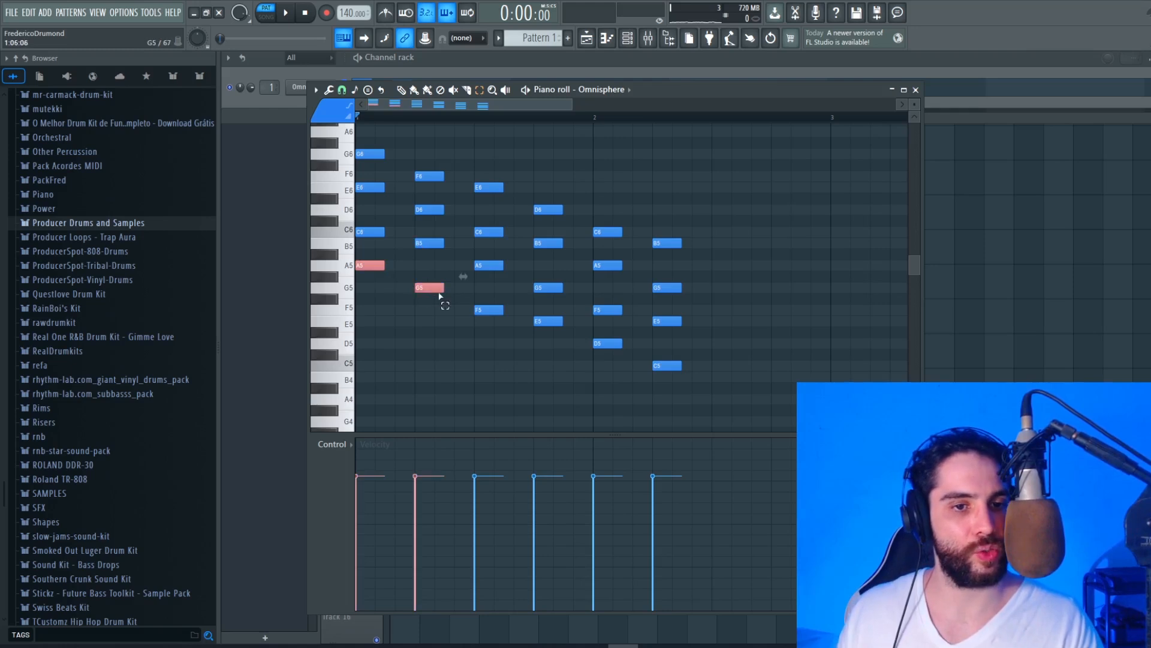
pyautogui.keyDown('ctrl'); pyautogui.keyDown('shift'); pyautogui.click(488, 311); pyautogui.keyUp('shift'); pyautogui.keyUp('ctrl')
pyautogui.keyDown('ctrl'); pyautogui.keyDown('shift'); pyautogui.click(539, 322); pyautogui.keyUp('shift'); pyautogui.keyUp('ctrl')
pyautogui.keyDown('ctrl'); pyautogui.keyDown('shift'); pyautogui.click(609, 345); pyautogui.keyUp('shift'); pyautogui.keyUp('ctrl')
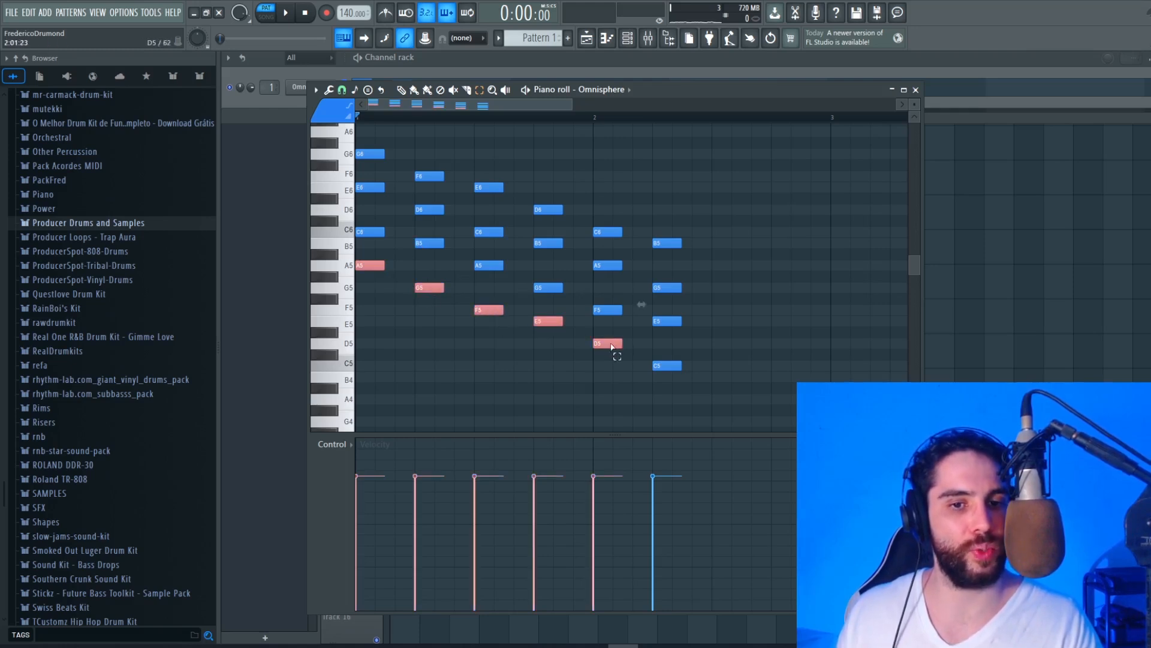
pyautogui.keyDown('ctrl'); pyautogui.keyDown('shift'); pyautogui.click(671, 367); pyautogui.keyUp('shift'); pyautogui.keyUp('ctrl')
pyautogui.click(401, 91)
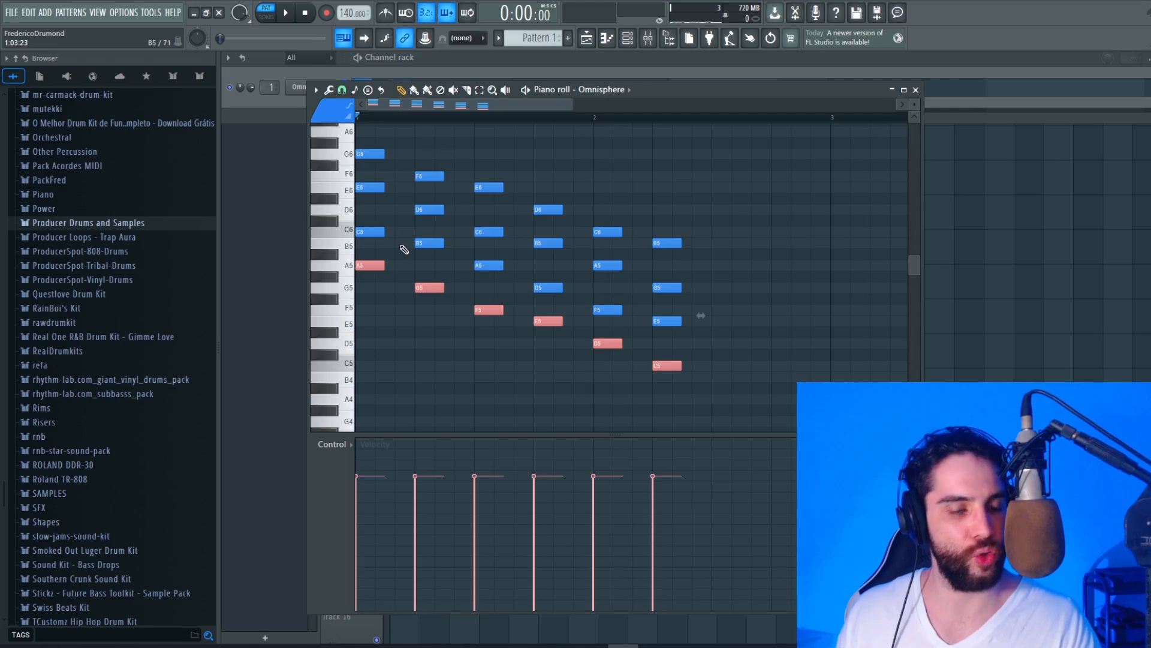
# - Play the first chord twice and audition its lowest note, A5
pyautogui.scroll(-1, 393, 257)
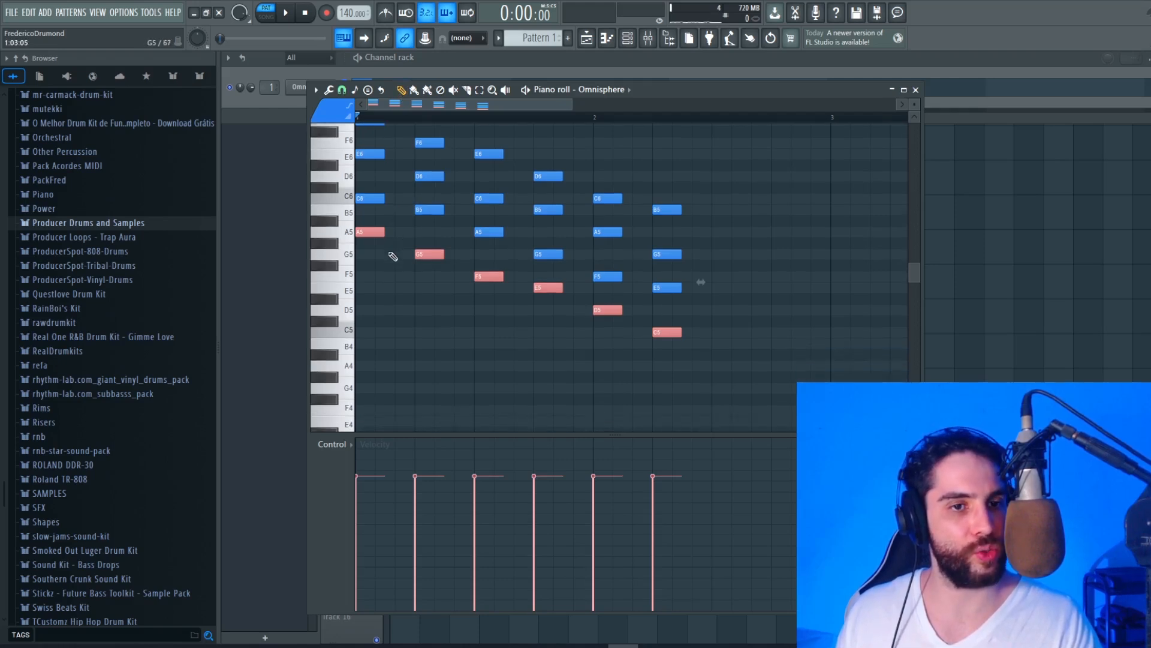
pyautogui.scroll(1, 393, 259)
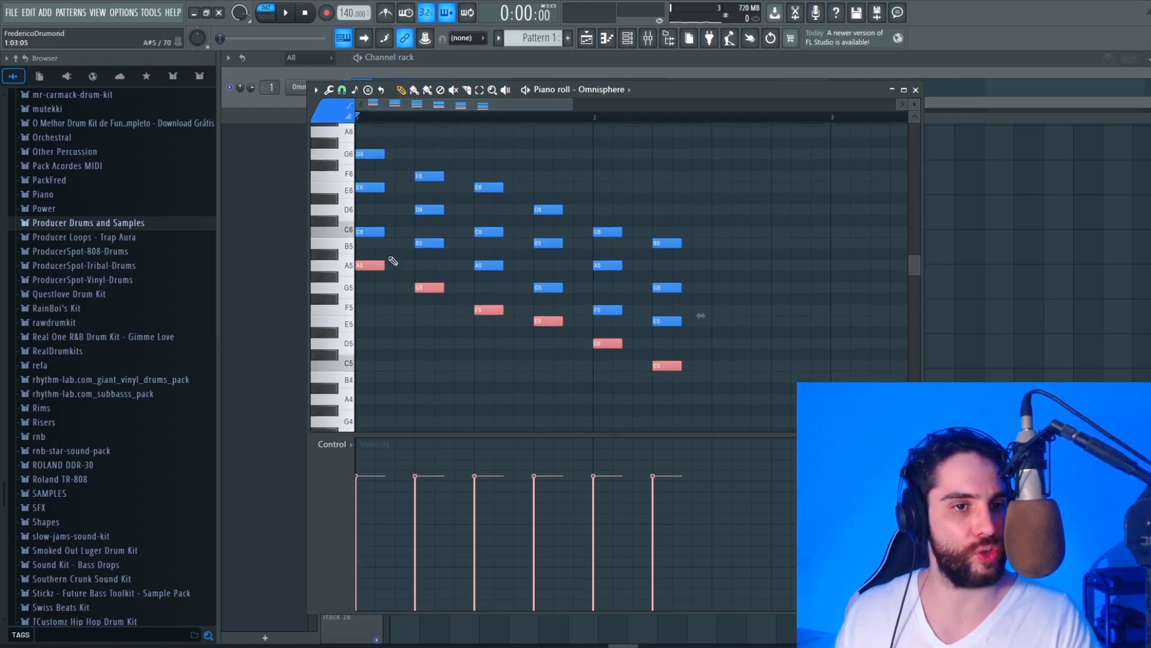
pyautogui.press('space')
pyautogui.press('space')
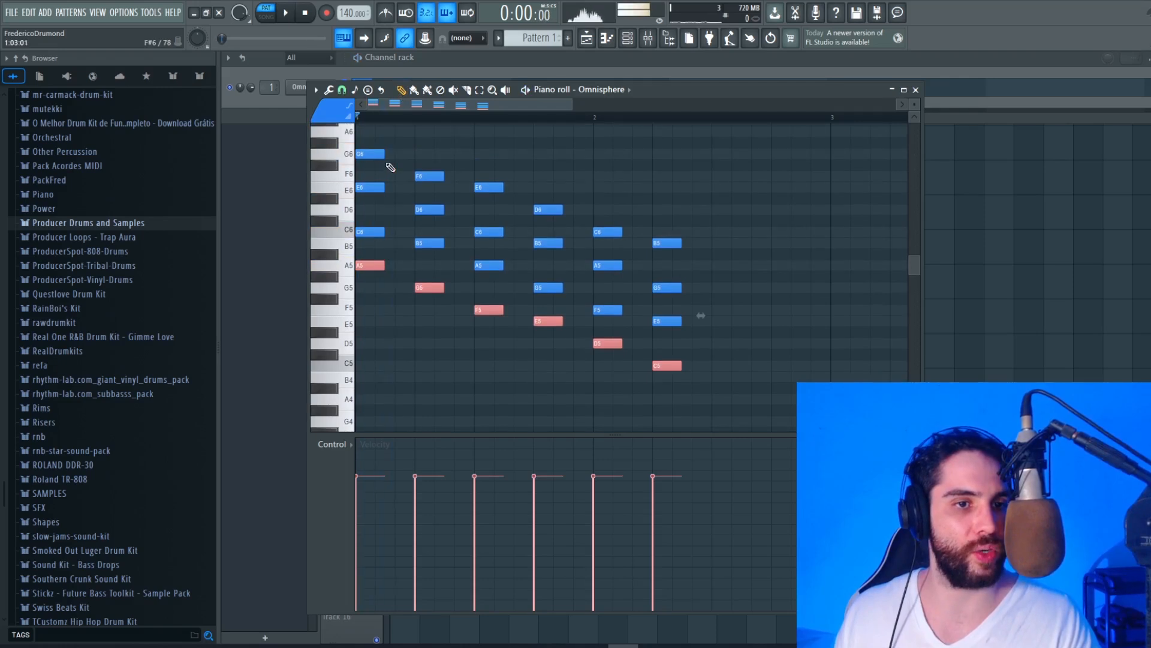
pyautogui.press('space')
pyautogui.press('space')
pyautogui.click(357, 265)
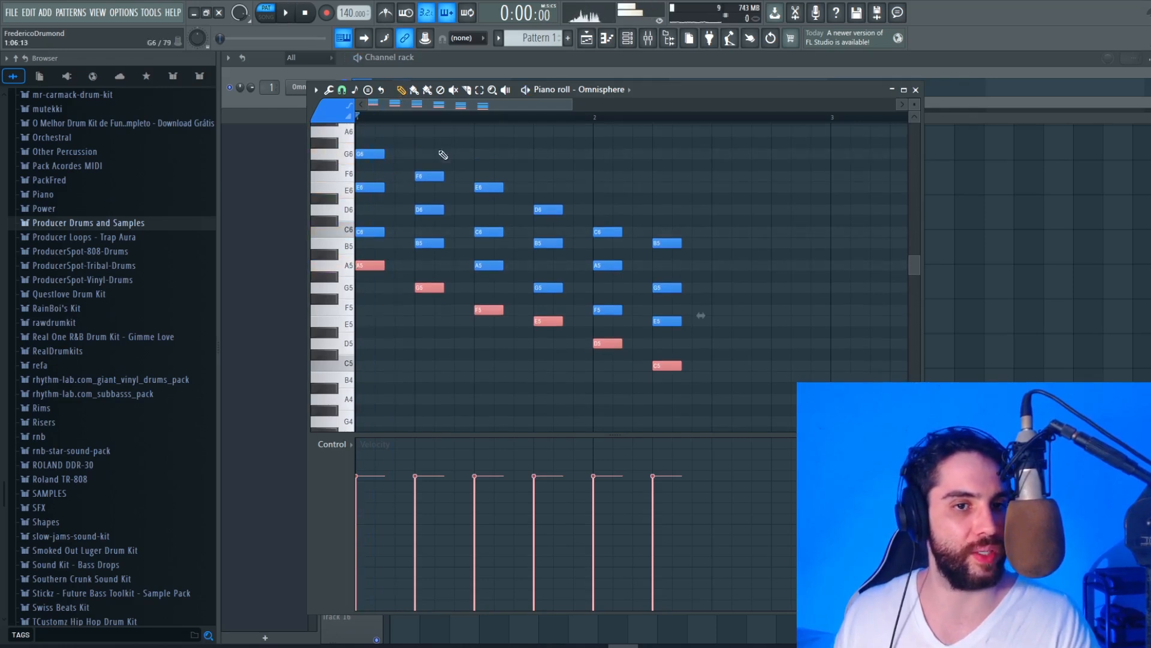
# - Play the third chord from its own position, audition its F5 root, and move the playback position to bar 2
pyautogui.click(475, 118)
pyautogui.press('space')
pyautogui.press('space')
pyautogui.press('space')
pyautogui.press('space')
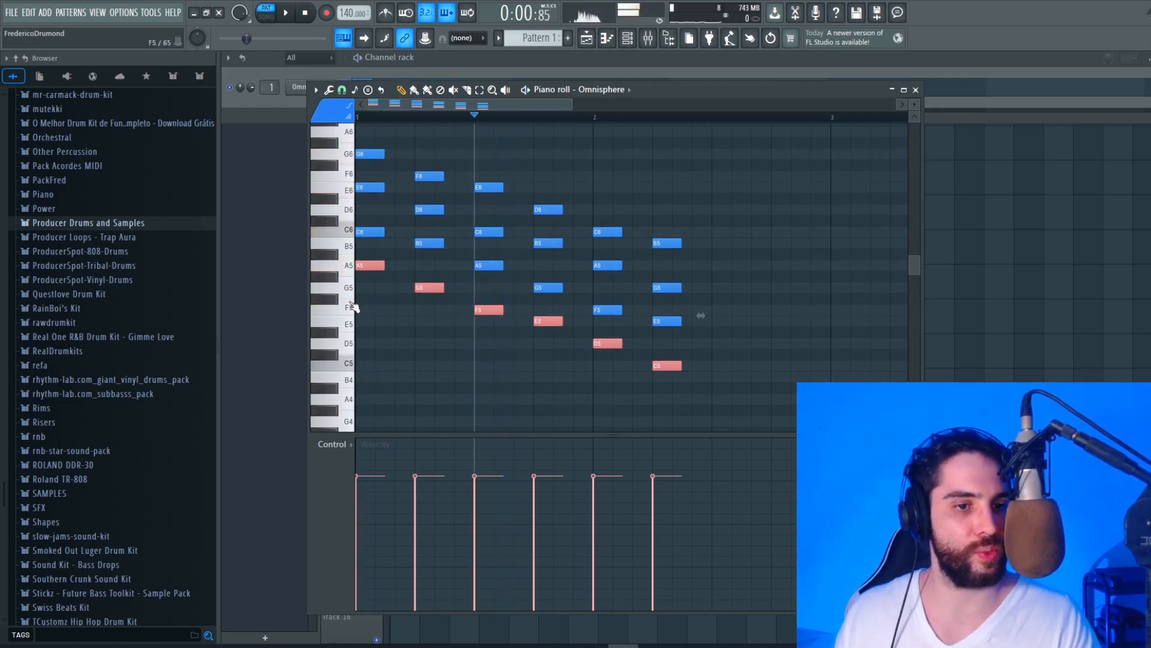
pyautogui.click(351, 308)
pyautogui.click(597, 119)
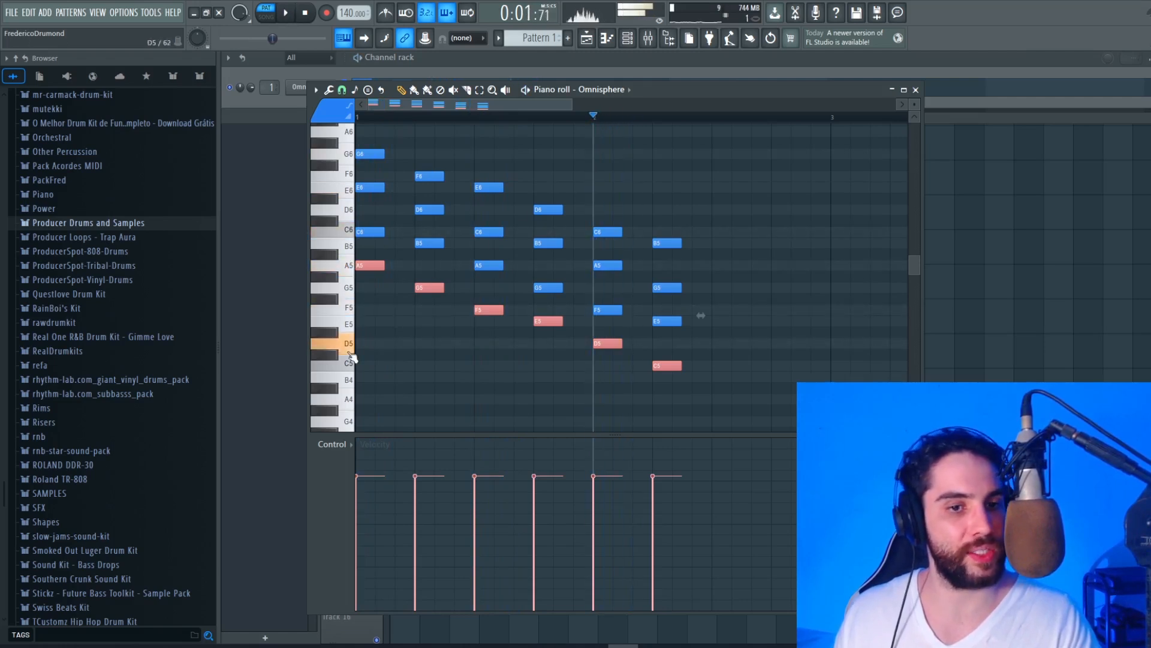
# - Duplicate the selected root notes one octave lower, from A4 down to C4, and audition A5 against A4
pyautogui.scroll(-2, 457, 288)
pyautogui.scroll(-2, 386, 270)
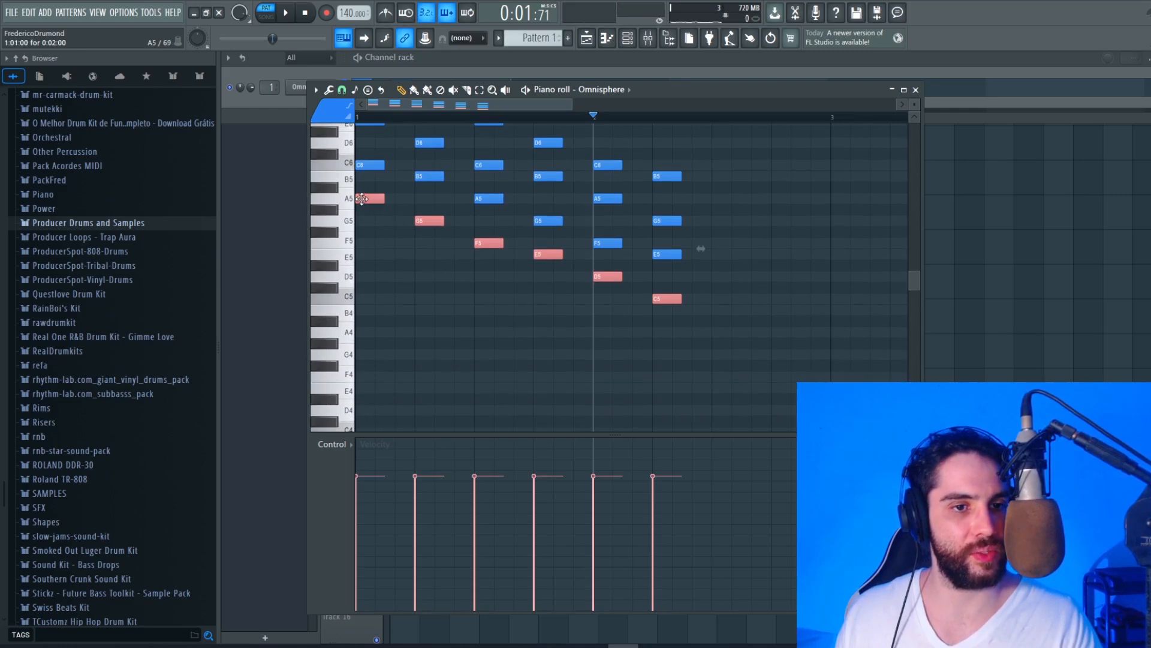
pyautogui.moveTo(362, 198); pyautogui.dragTo(356, 338)
pyautogui.click(344, 204)
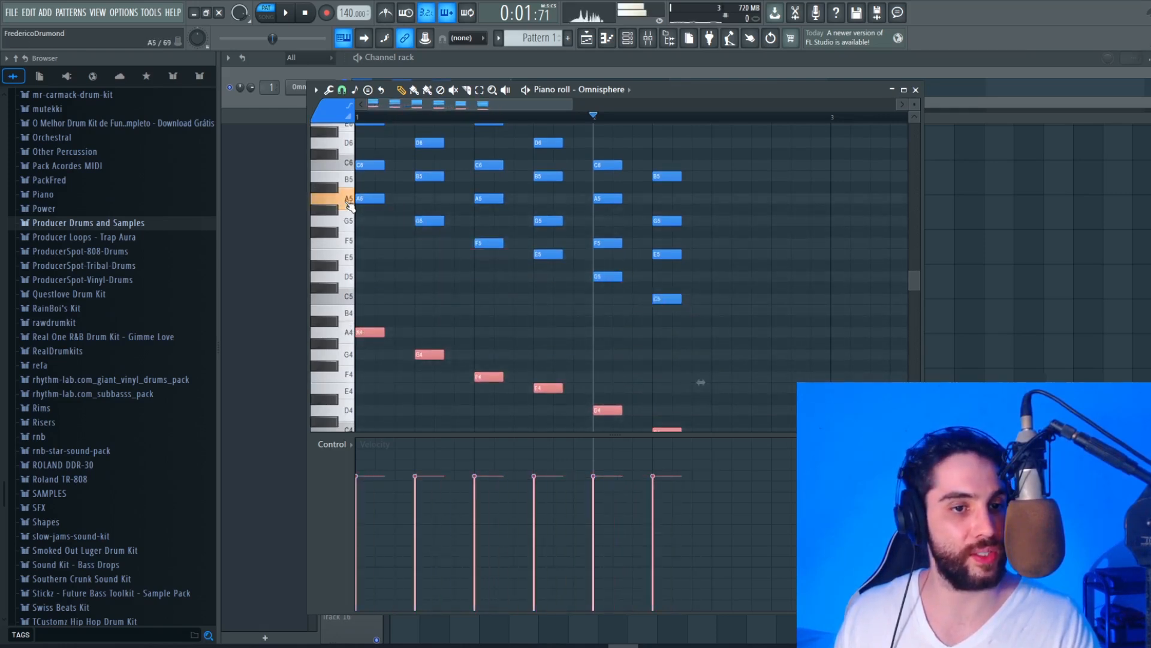
pyautogui.click(353, 333)
# - Duplicate the selected bass notes another octave lower, starting on A3, and play the progression from the start
pyautogui.scroll(-4, 360, 323)
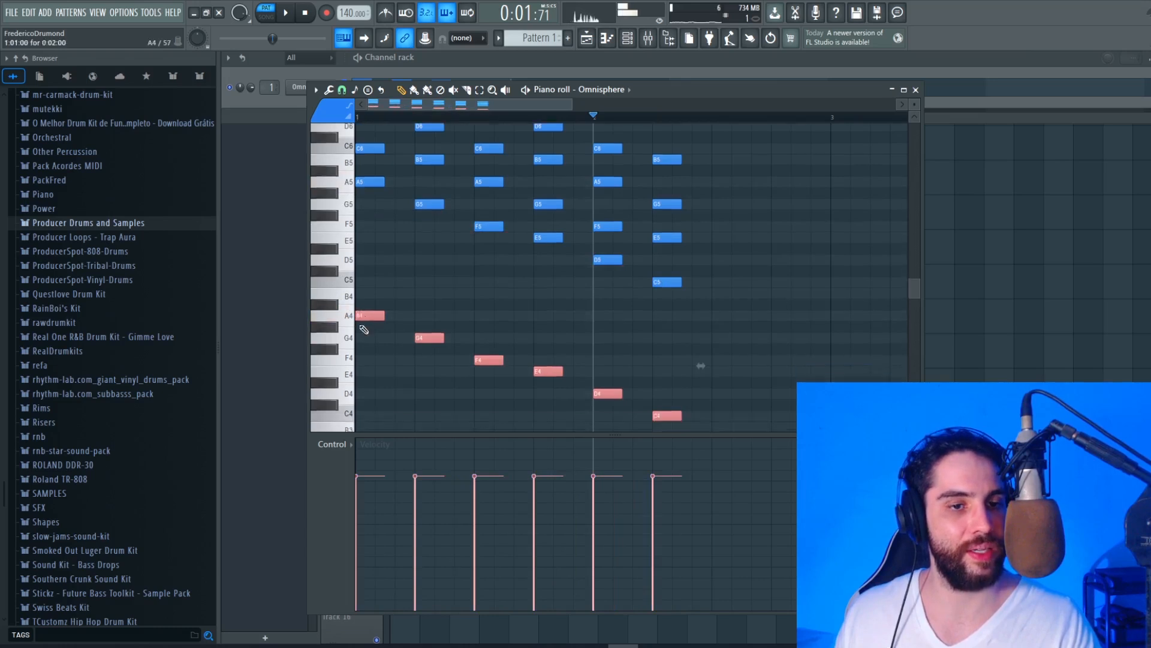
pyautogui.keyDown('shift'); pyautogui.moveTo(363, 200); pyautogui.dragTo(345, 336); pyautogui.keyUp('shift')
pyautogui.scroll(3, 360, 270)
pyautogui.click(360, 119)
pyautogui.press('space')
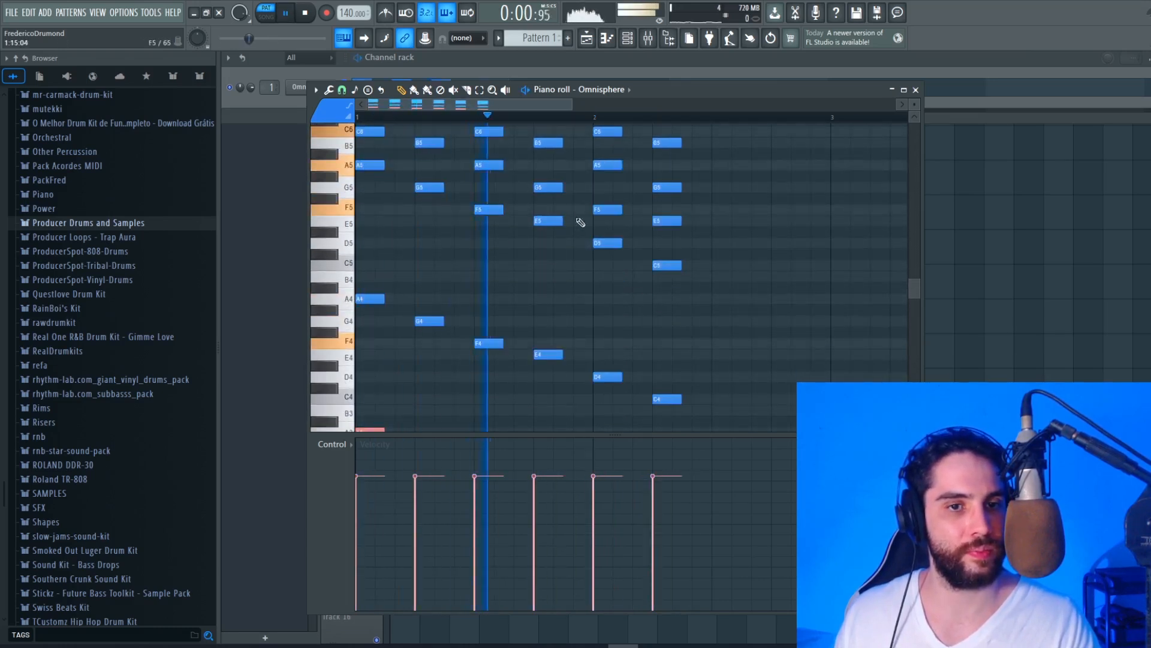
pyautogui.scroll(-1, 584, 235)
pyautogui.press('space')
# - Delete the entire second and fourth chords with their bass notes, and play the remaining four chords
pyautogui.scroll(-3, 424, 180)
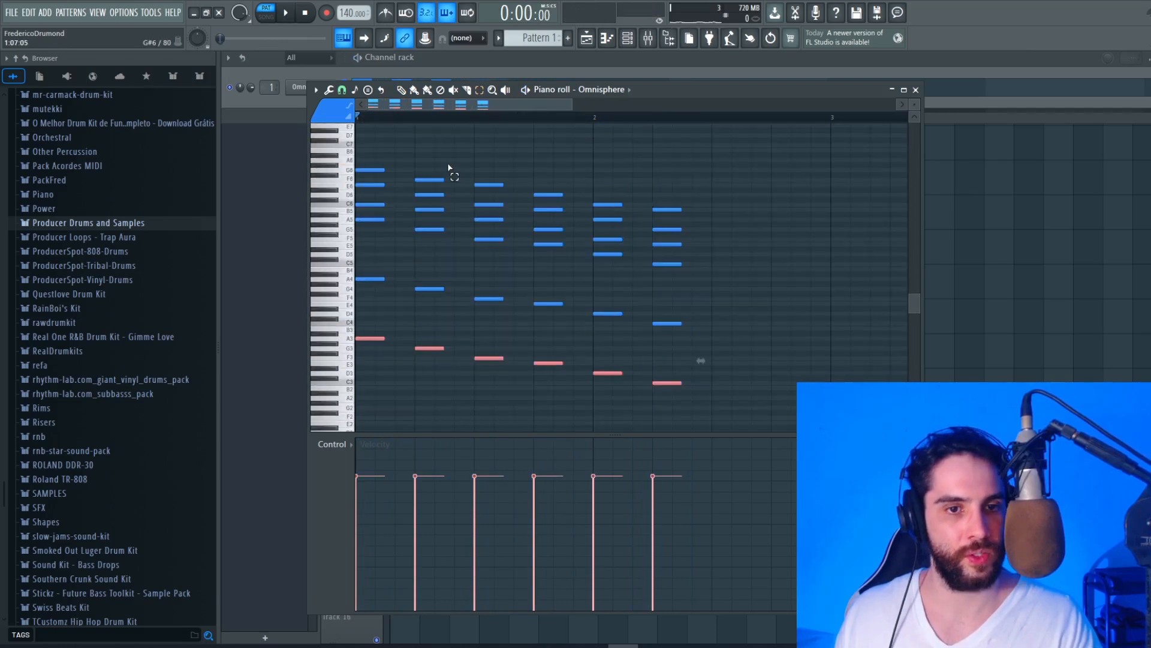
pyautogui.keyDown('ctrl'); pyautogui.moveTo(445, 162); pyautogui.dragTo(407, 365); pyautogui.keyUp('ctrl')
pyautogui.press('Delete')
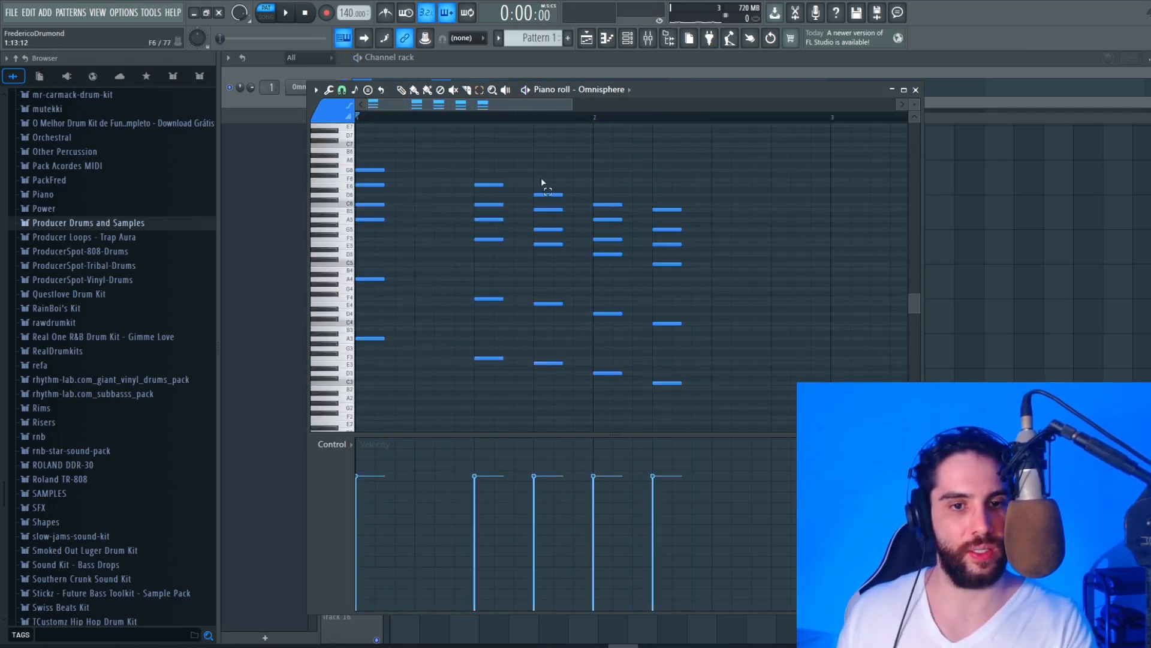
pyautogui.keyDown('ctrl'); pyautogui.moveTo(558, 169); pyautogui.dragTo(539, 363); pyautogui.keyUp('ctrl')
pyautogui.press('Delete')
pyautogui.press('space')
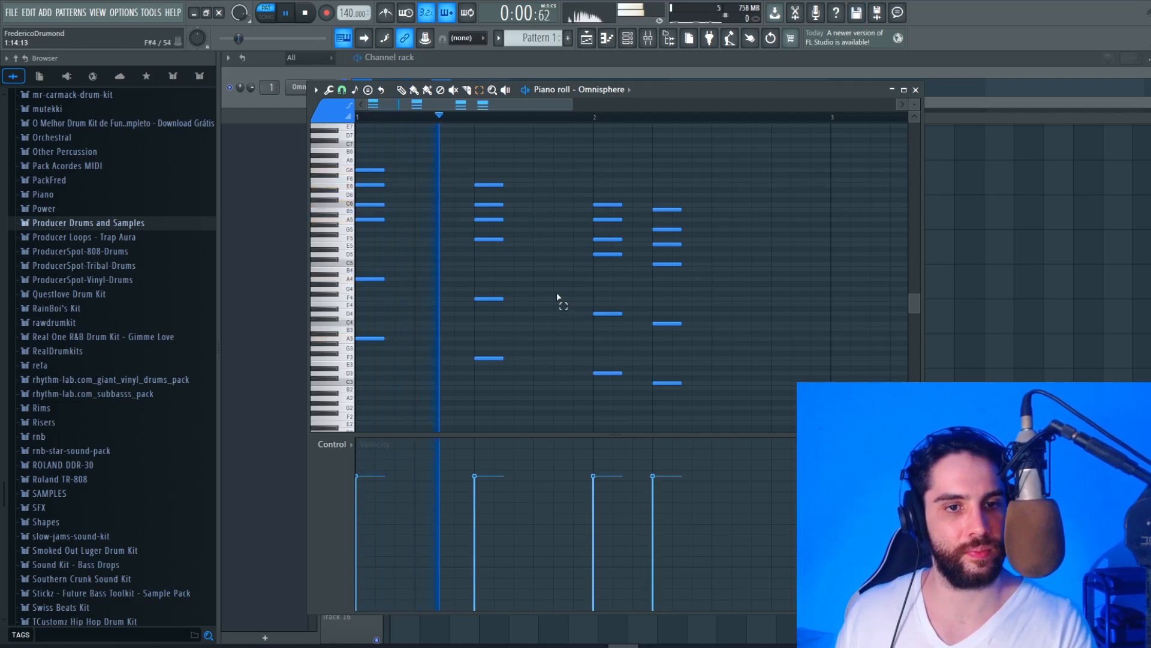
# - Move the entire last chord with its bass notes to the middle of bar 2 so the four chords are evenly spaced
pyautogui.press('space')
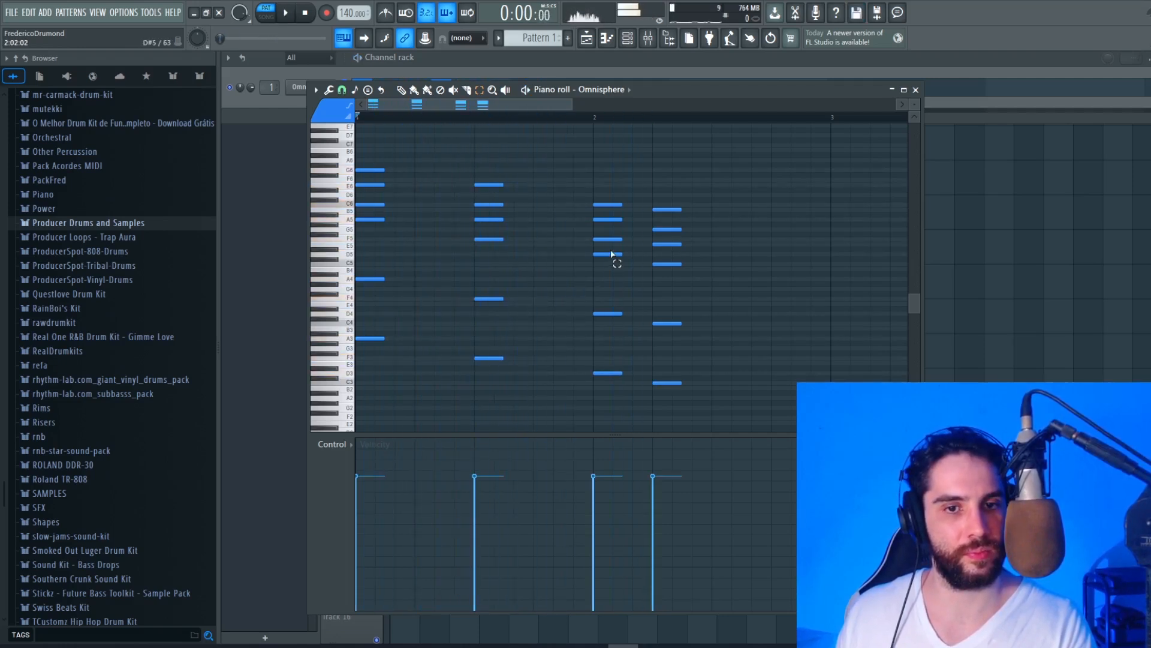
pyautogui.press('space')
pyautogui.moveTo(710, 203); pyautogui.dragTo(650, 390)
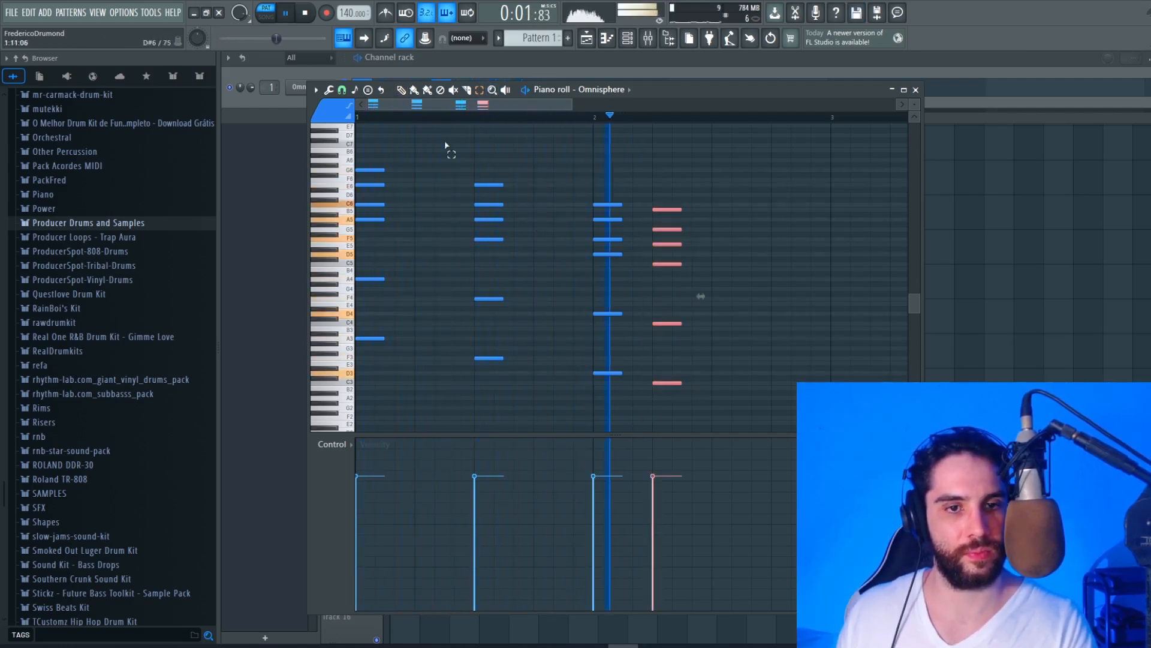
pyautogui.press('space')
pyautogui.moveTo(660, 209); pyautogui.dragTo(720, 212)
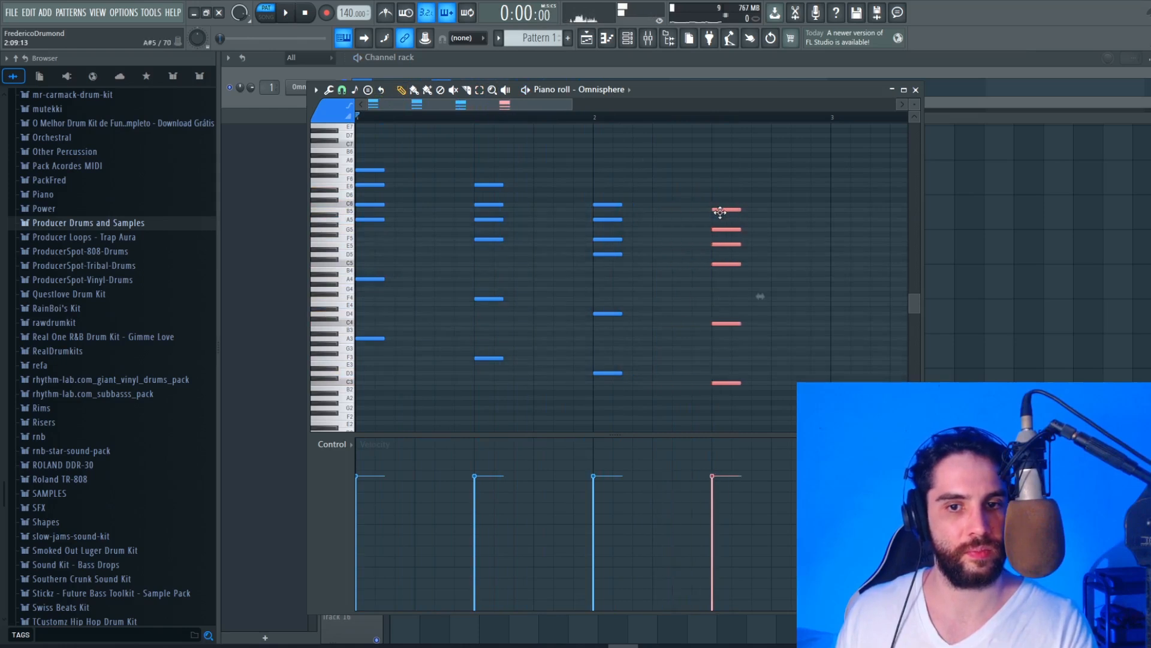
pyautogui.click(661, 165)
pyautogui.rightClick(661, 166)
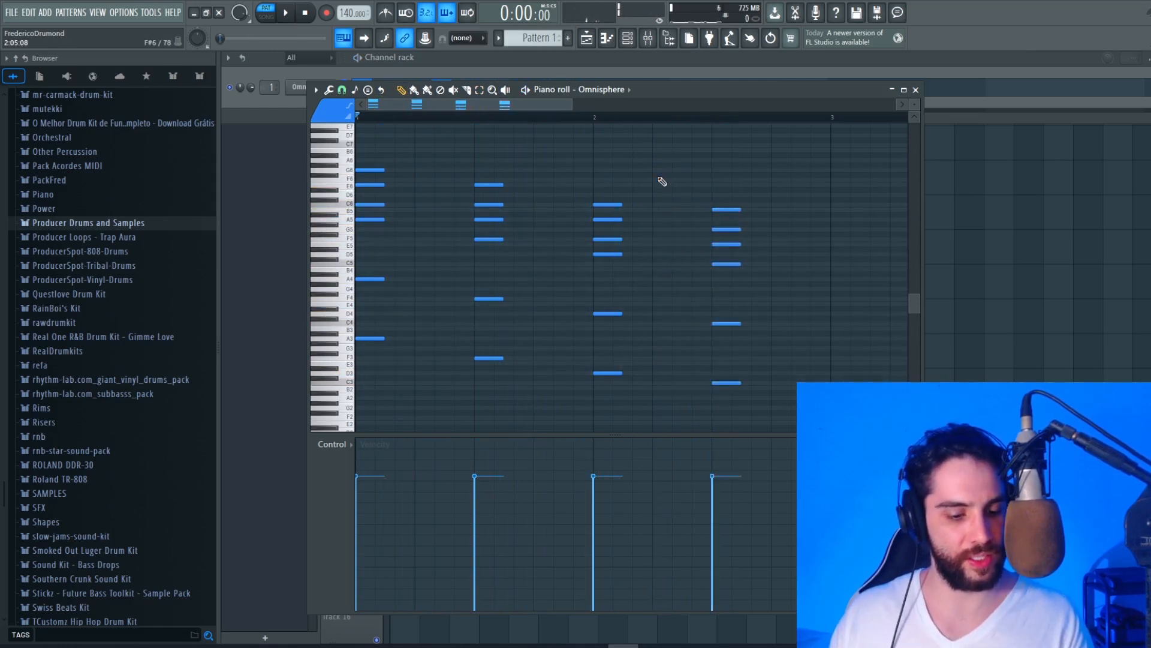
# - Apply quick legato to all notes so each chord sustains until the next, and play the progression
pyautogui.hotkey('alt', 'q')
pyautogui.press('Escape')
pyautogui.hotkey('ctrl', 'l')
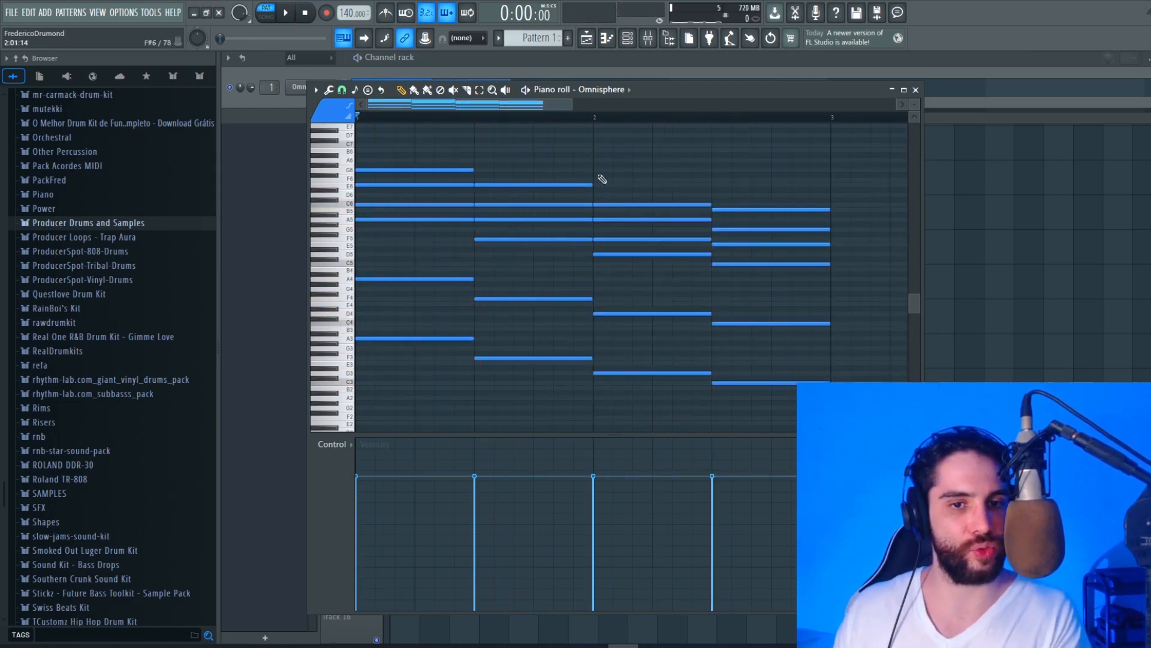
pyautogui.press('space')
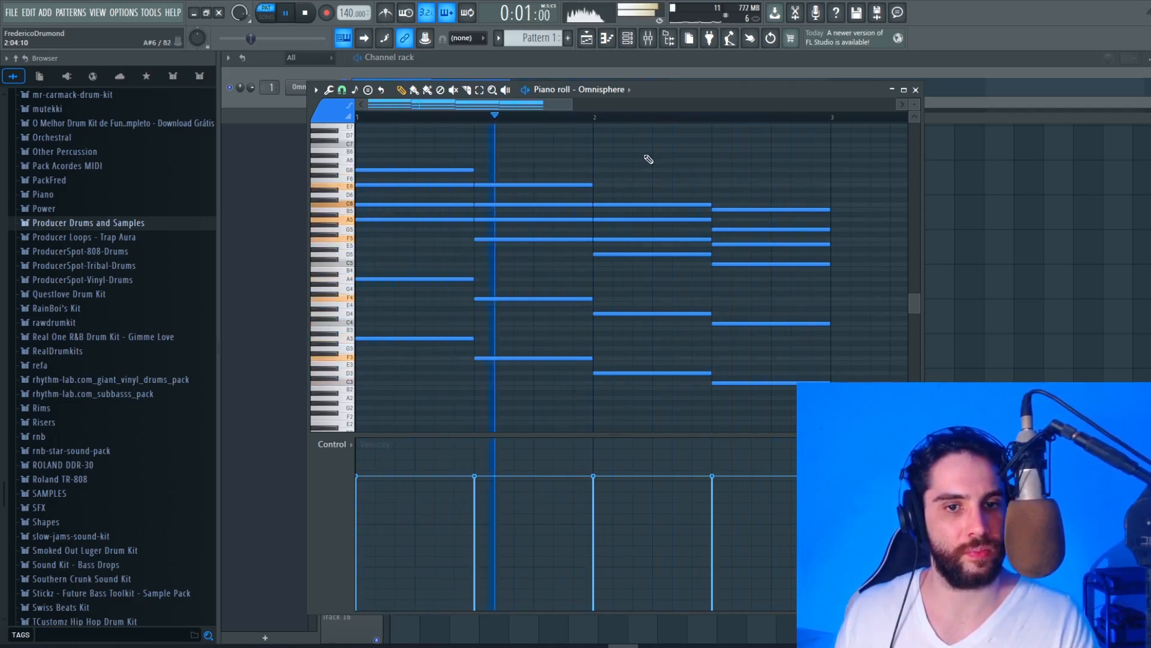
pyautogui.press('space')
# - Select the two octaves of bass notes under the chords and audition A4, A3 and A5
pyautogui.click(479, 89)
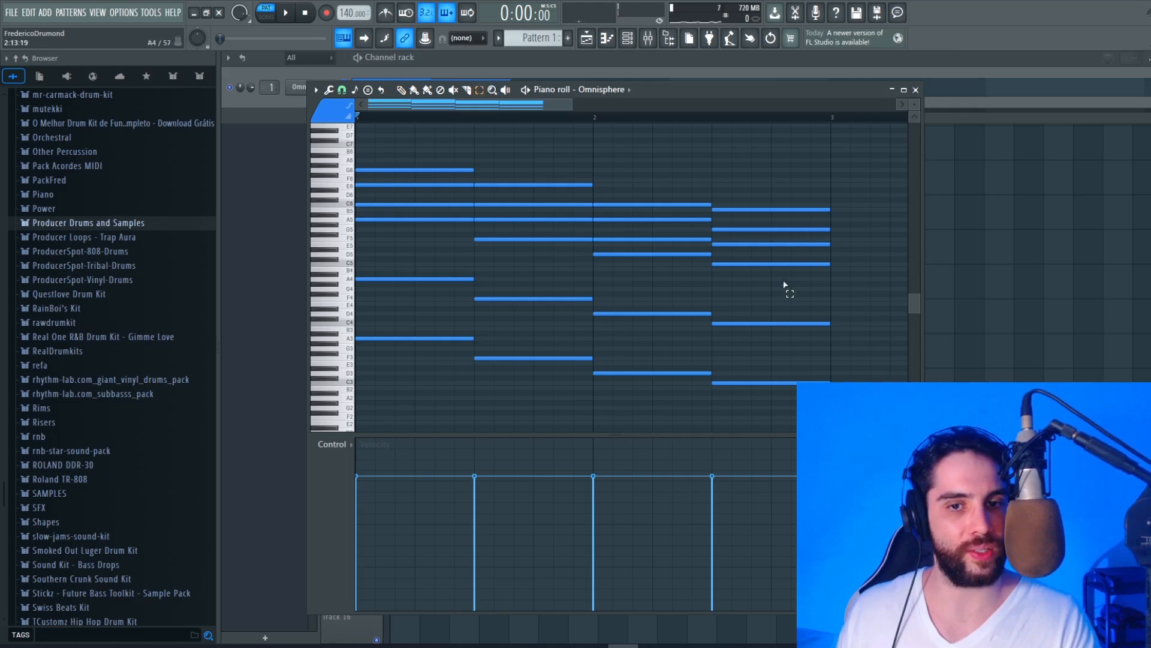
pyautogui.moveTo(789, 408); pyautogui.dragTo(398, 277)
pyautogui.click(338, 279)
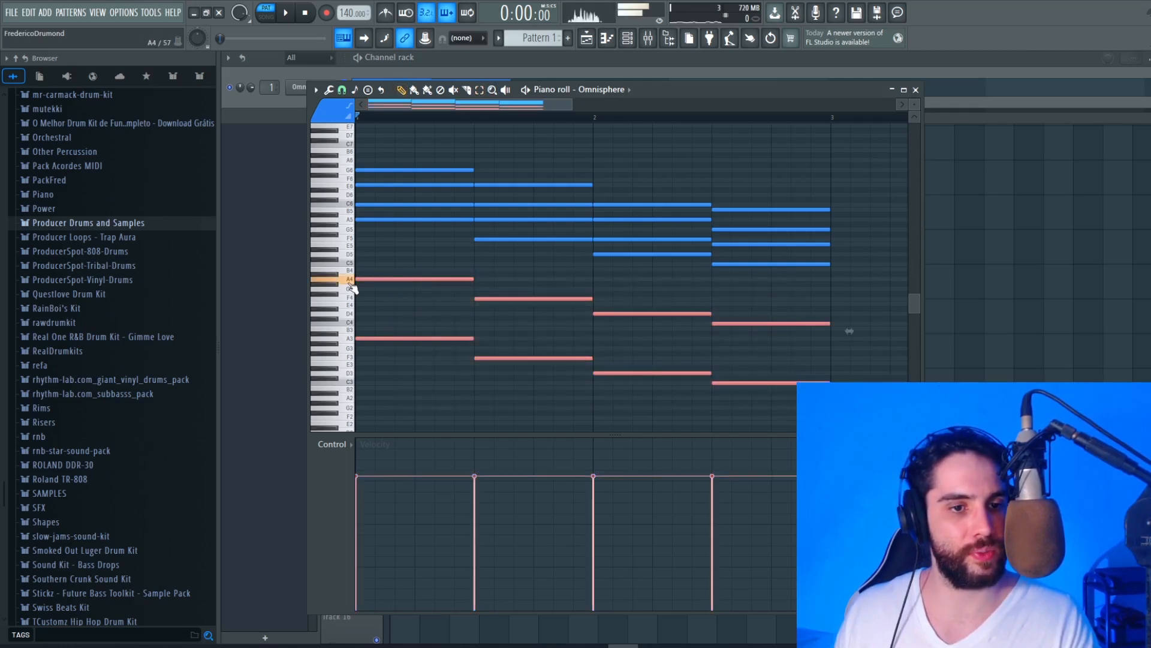
pyautogui.click(347, 340)
pyautogui.click(349, 220)
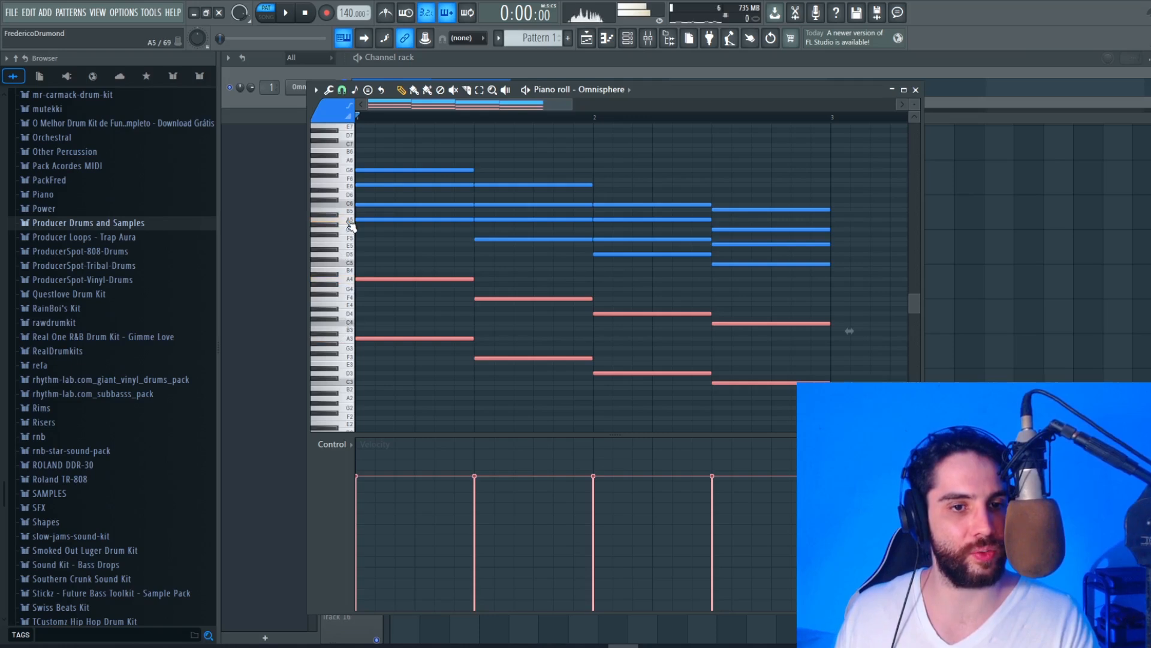
# - Clear the note selection, move the playback position to bar 2, and play from there
pyautogui.click(690, 116)
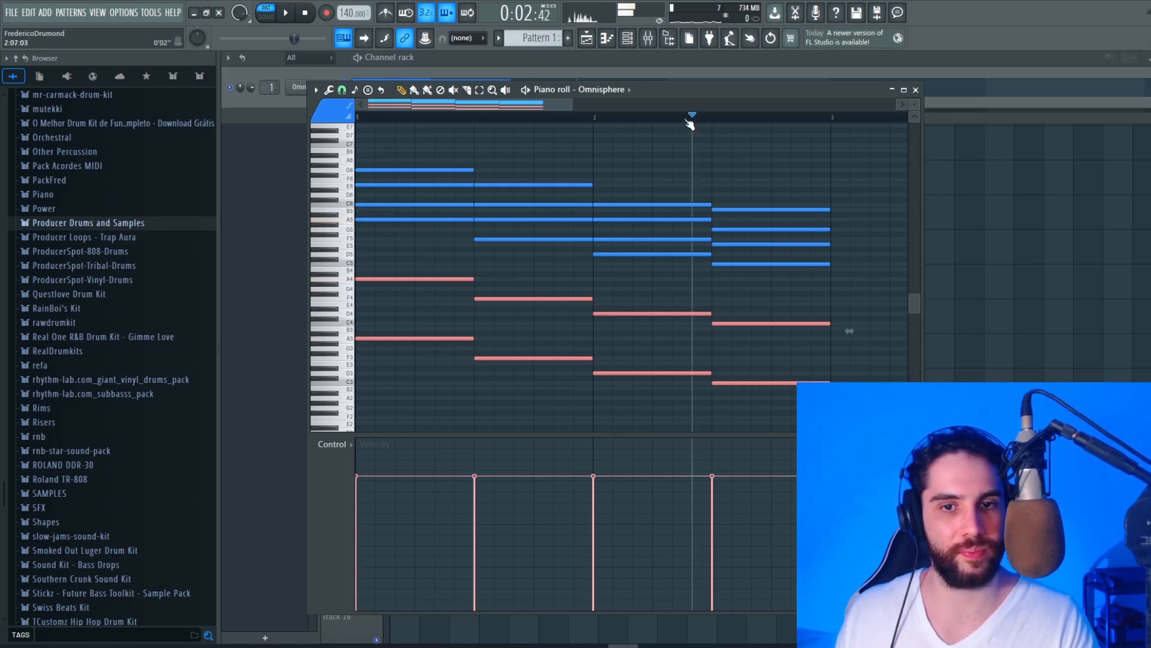
pyautogui.click(586, 118)
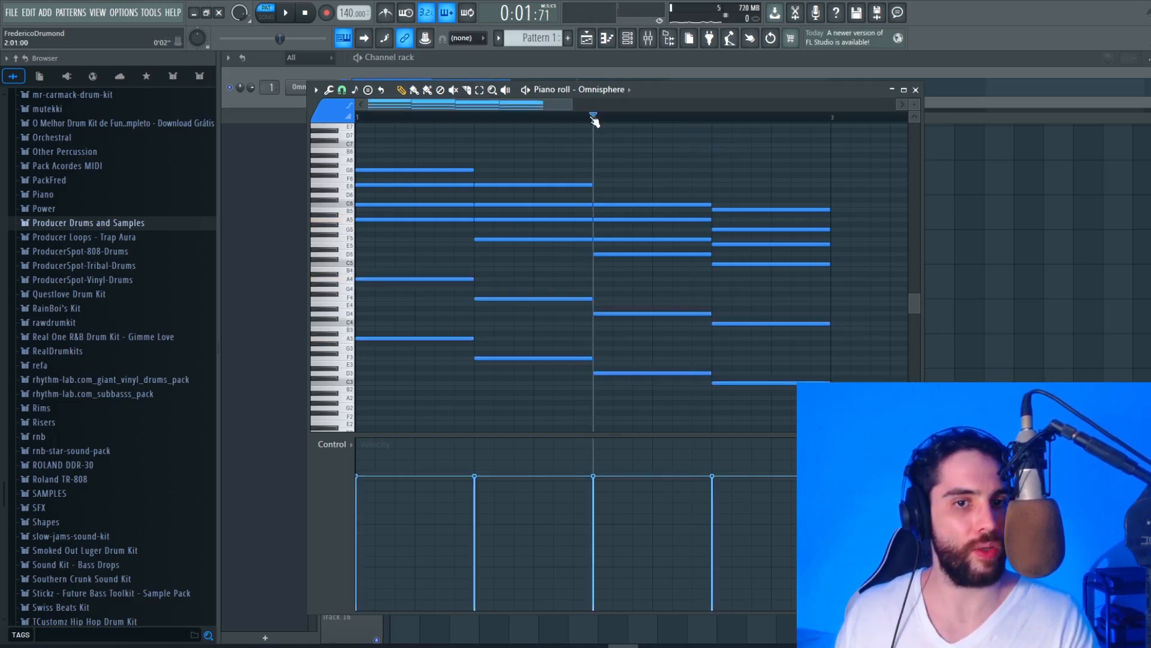
pyautogui.press('space')
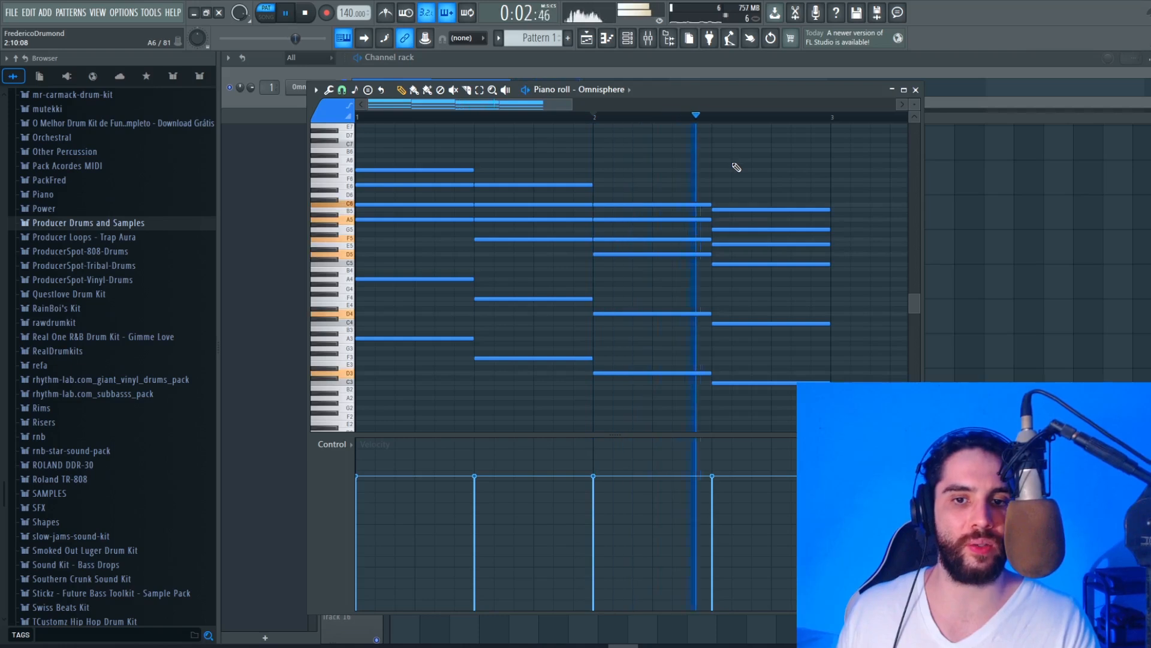
pyautogui.press('space')
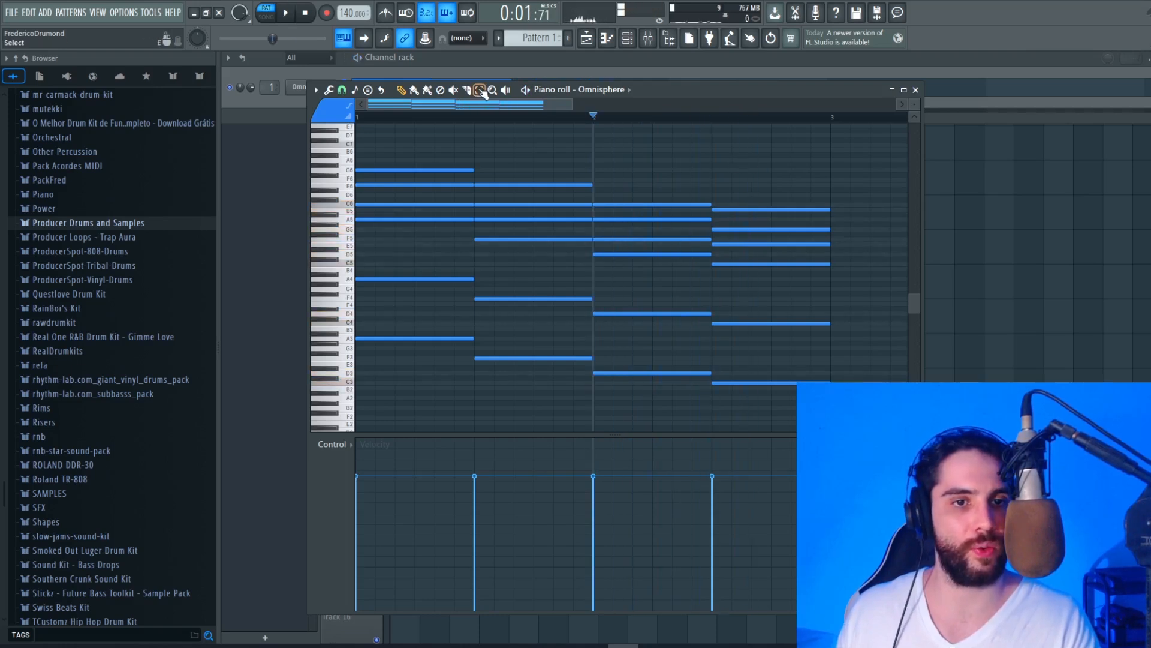
# - Delete the last chord with its bass notes and stretch all notes of the third chord to the start of bar 3
pyautogui.moveTo(774, 403); pyautogui.dragTo(746, 200)
pyautogui.press('Delete')
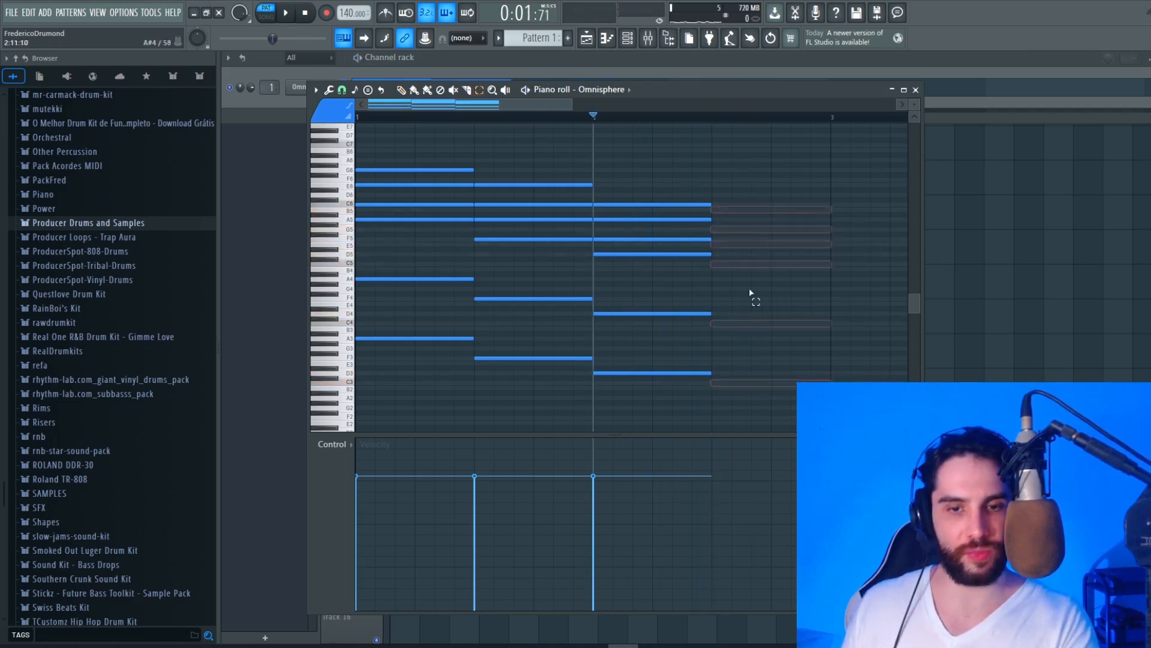
pyautogui.moveTo(754, 379); pyautogui.dragTo(604, 174)
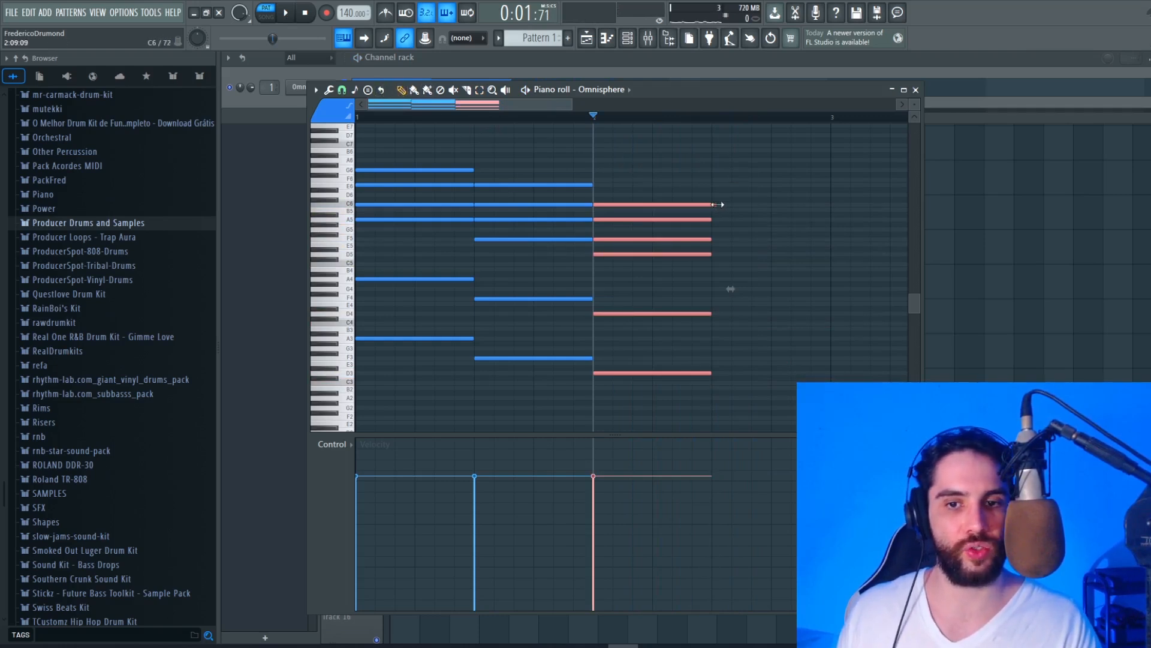
pyautogui.moveTo(717, 205); pyautogui.dragTo(826, 209)
pyautogui.click(783, 166)
pyautogui.rightClick(783, 166)
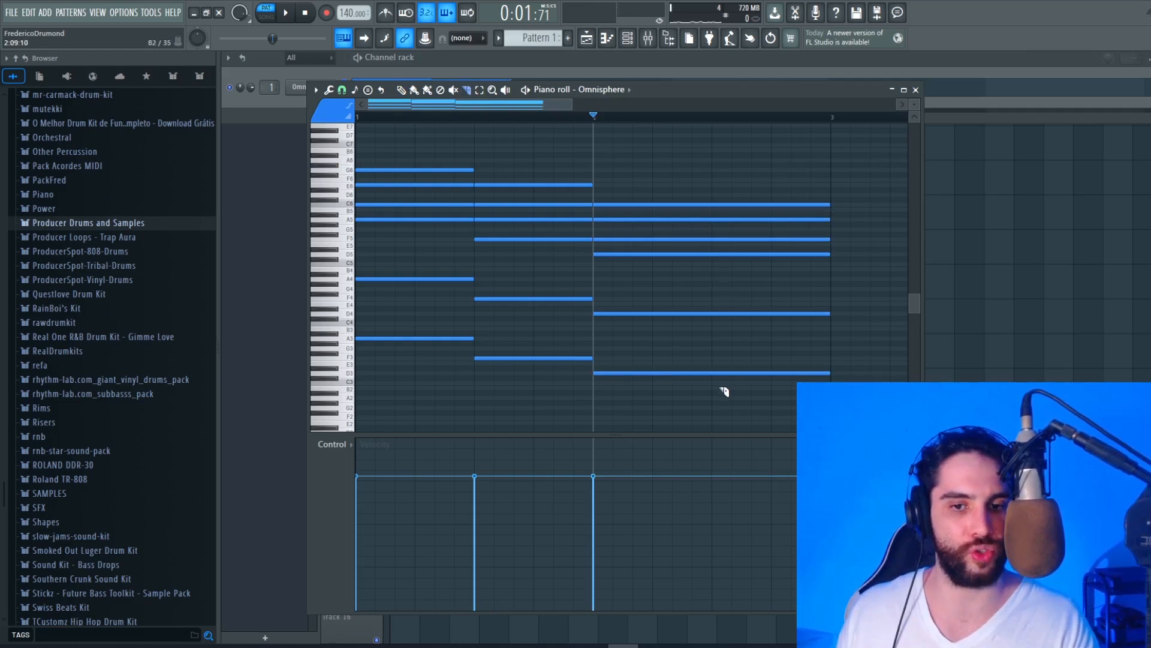
# - Slice the stretched third chord in the middle of bar 2 and play the progression from the start
pyautogui.moveTo(721, 389); pyautogui.dragTo(713, 211)
pyautogui.click(401, 90)
pyautogui.click(356, 118)
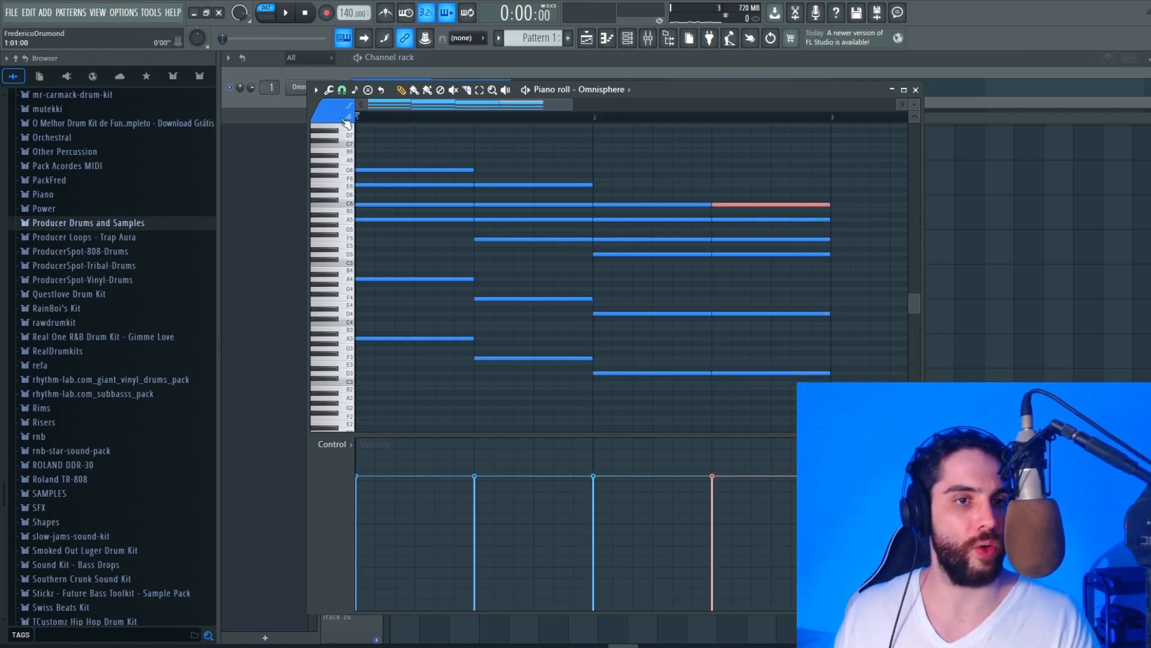
pyautogui.press('space')
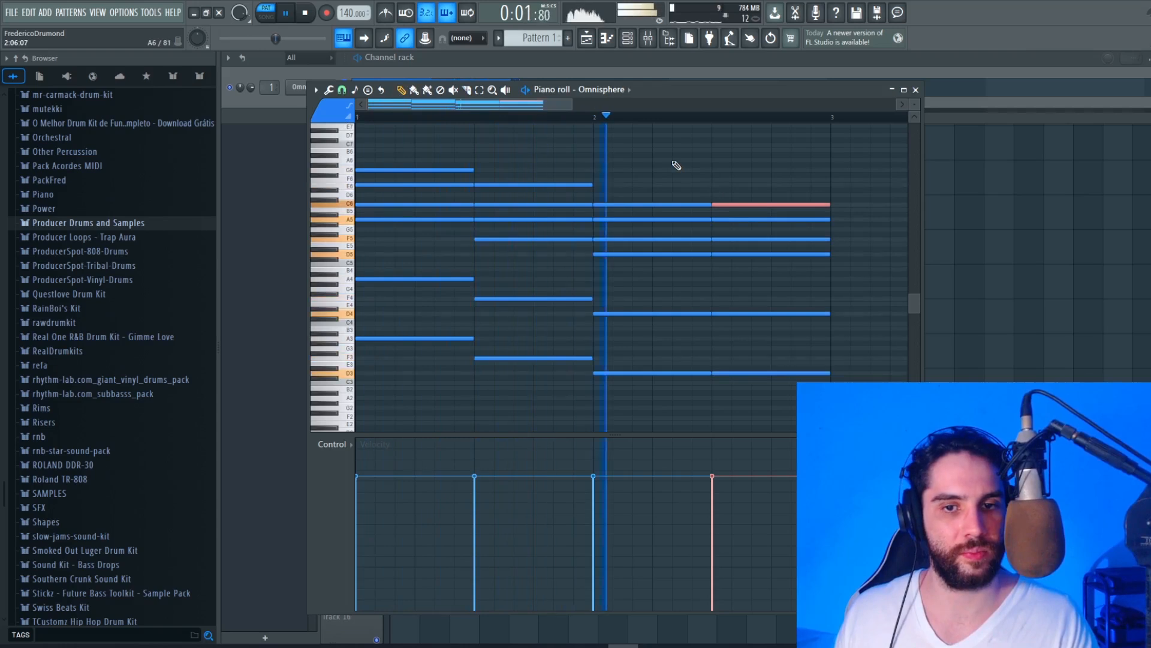
pyautogui.press('space')
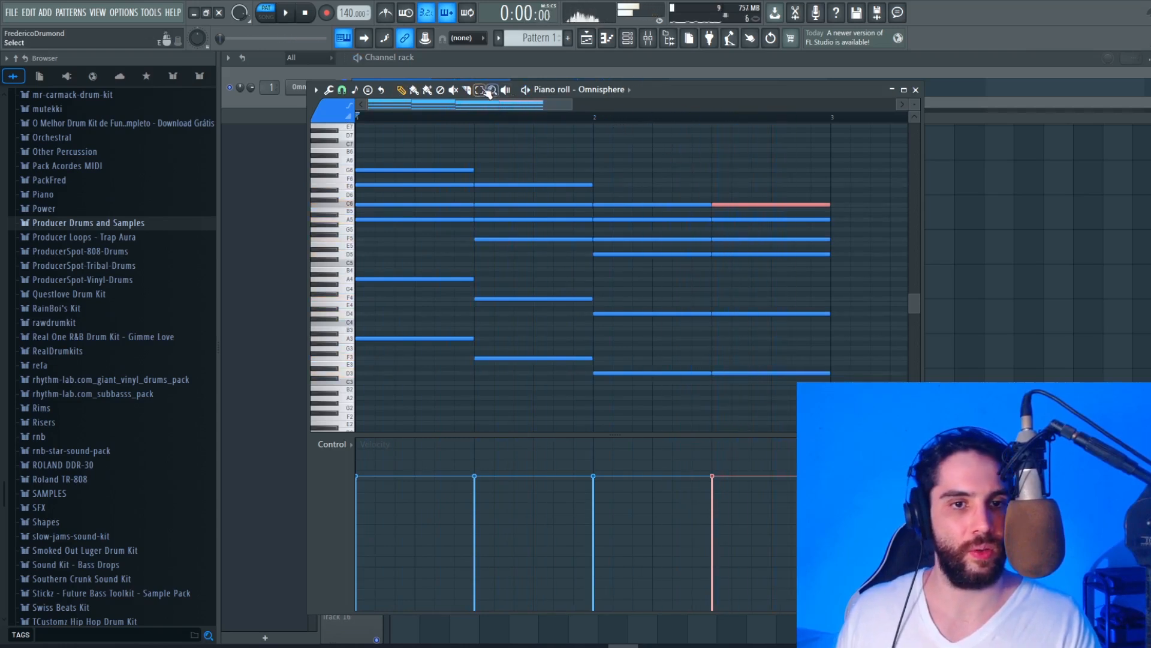
# - Replace the sliced second half of the third chord with a new E5, G5 and B5 chord, and play the progression
pyautogui.rightClick(727, 372)
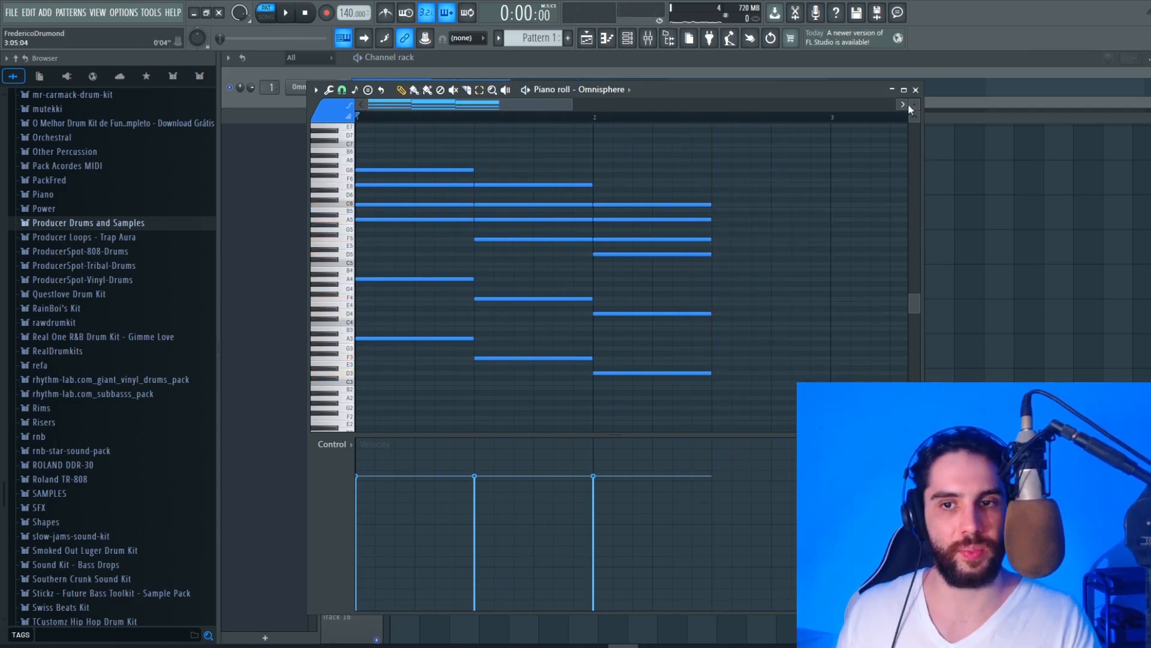
pyautogui.moveTo(909, 108); pyautogui.dragTo(723, 280)
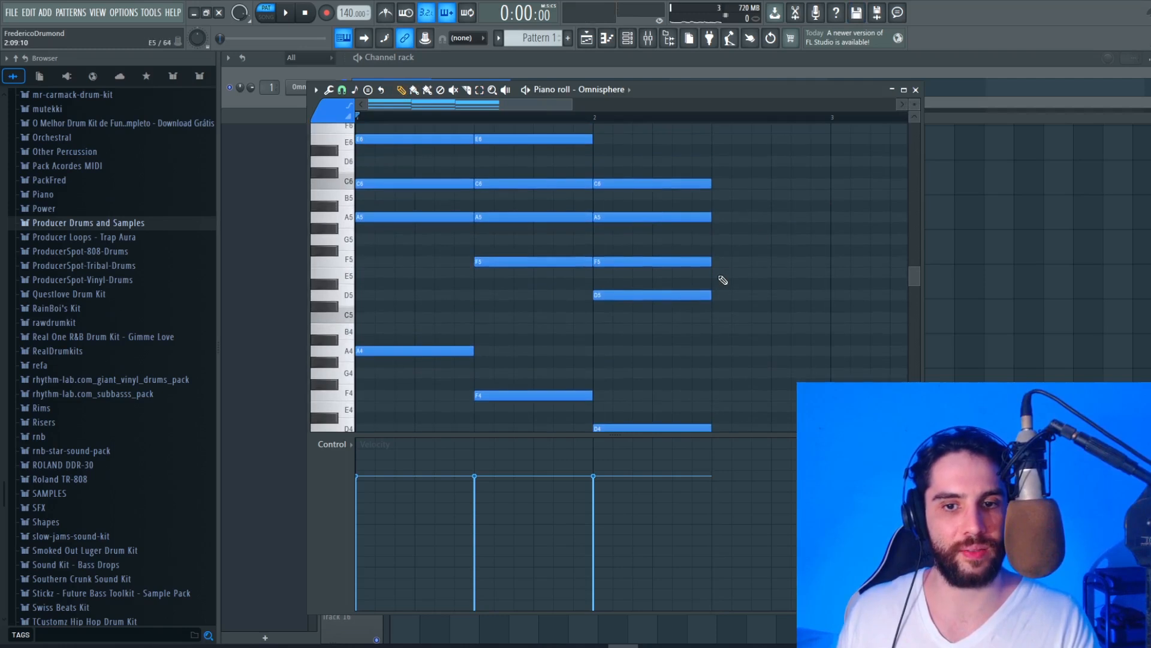
pyautogui.click(714, 273)
pyautogui.click(713, 239)
pyautogui.click(712, 195)
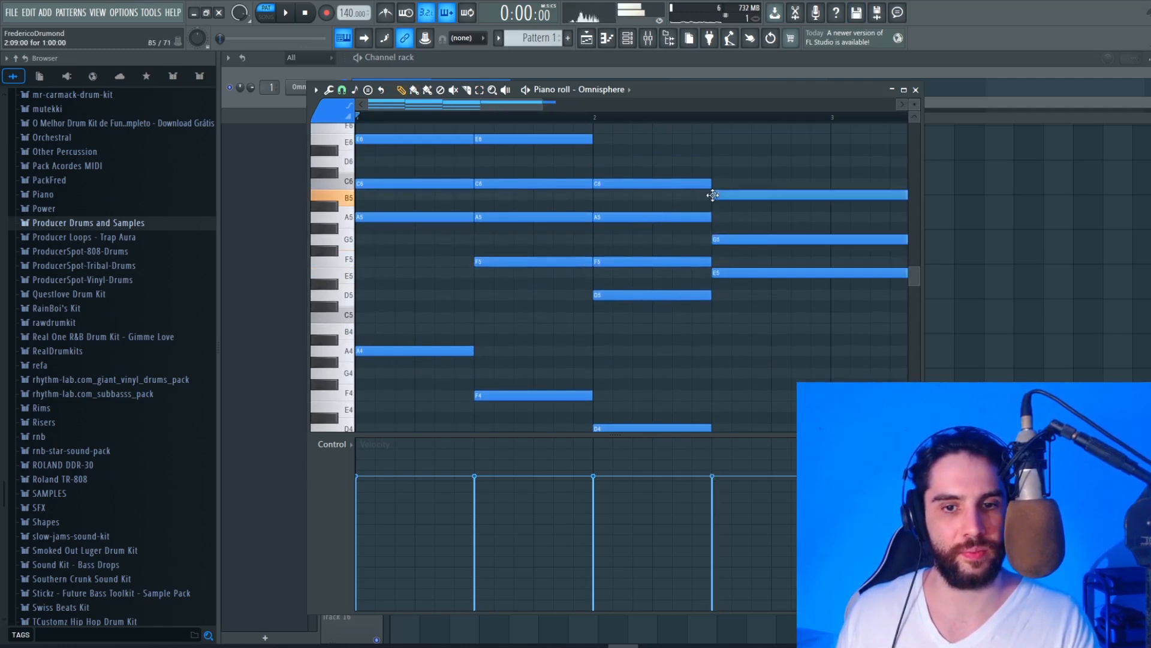
pyautogui.moveTo(542, 104); pyautogui.dragTo(727, 108)
pyautogui.press('space')
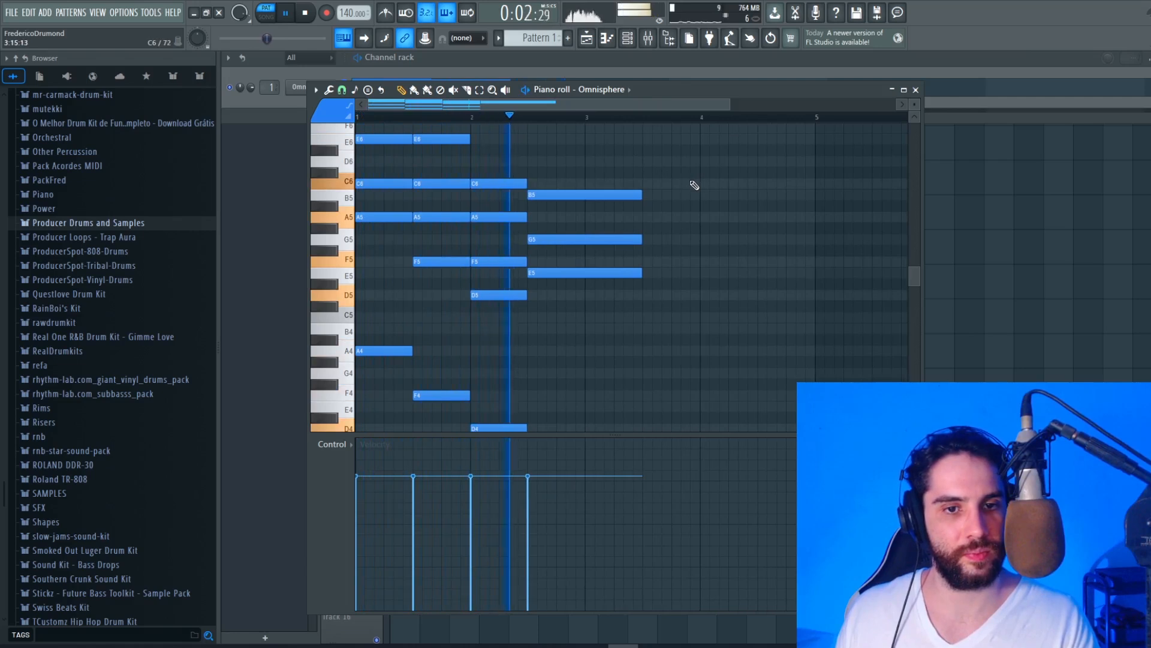
pyautogui.press('space')
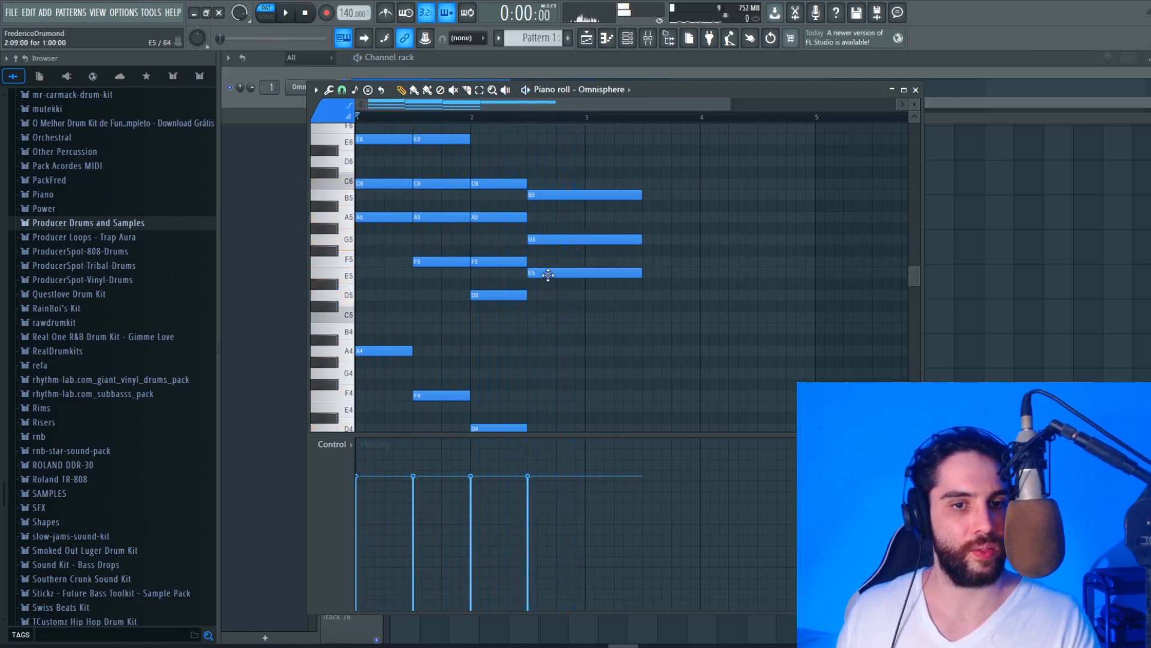
# - Add E4 and E3 bass notes beneath the last chord, matching its start and length
pyautogui.scroll(-2, 542, 308)
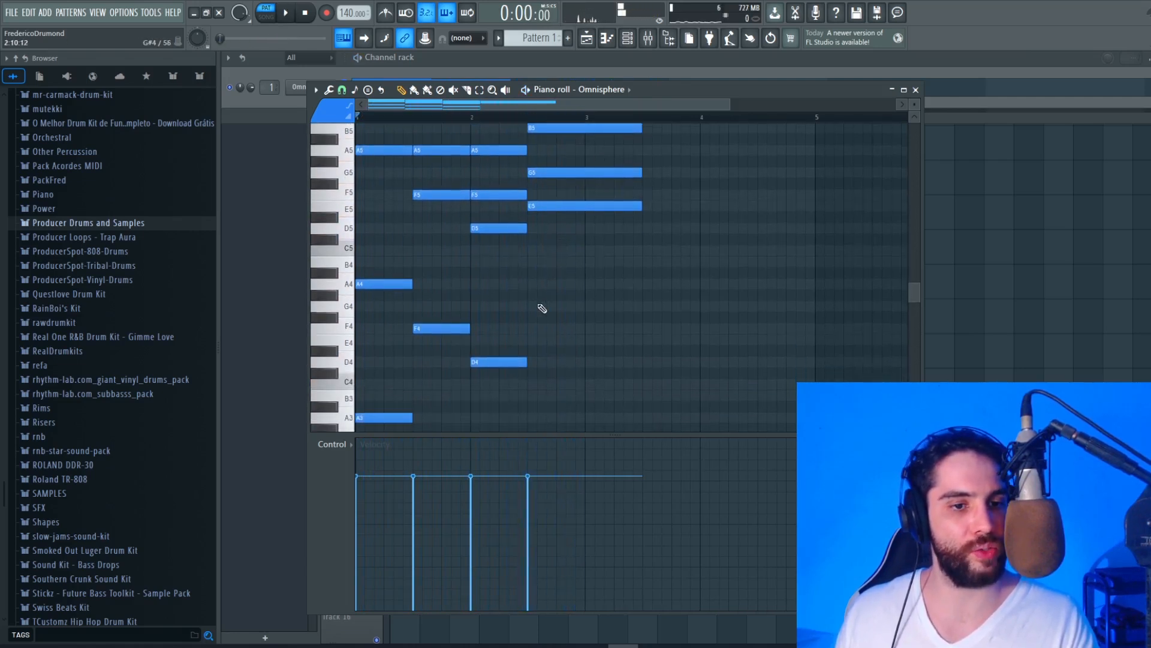
pyautogui.scroll(-3, 535, 345)
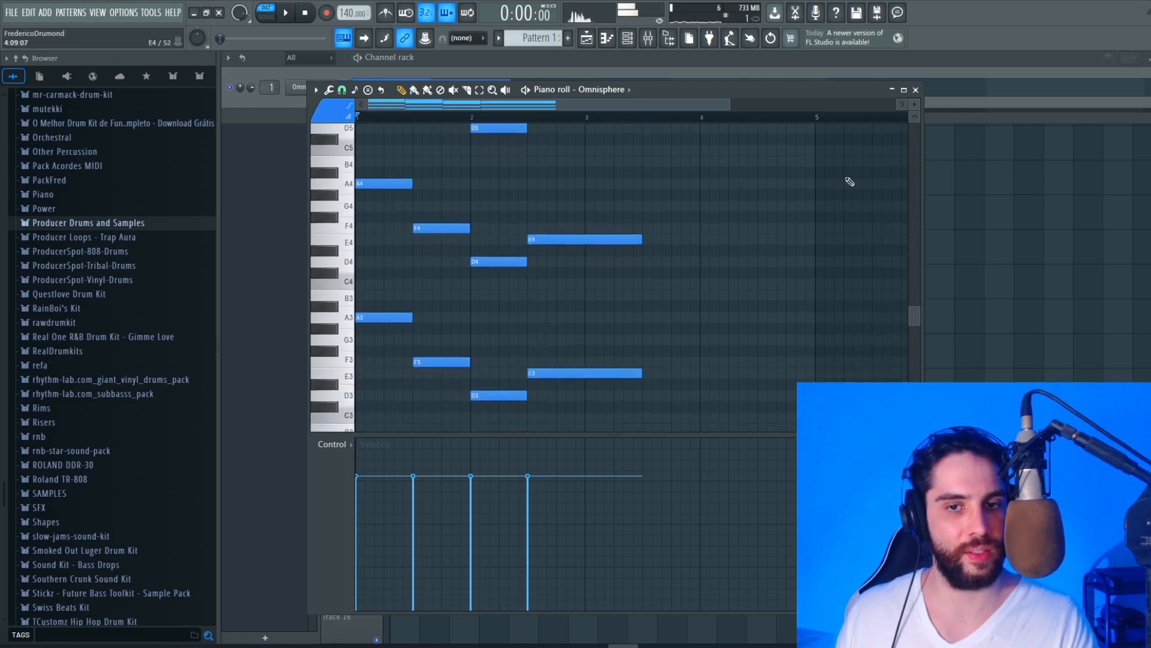
pyautogui.scroll(-3, 913, 114)
pyautogui.scroll(3, 912, 114)
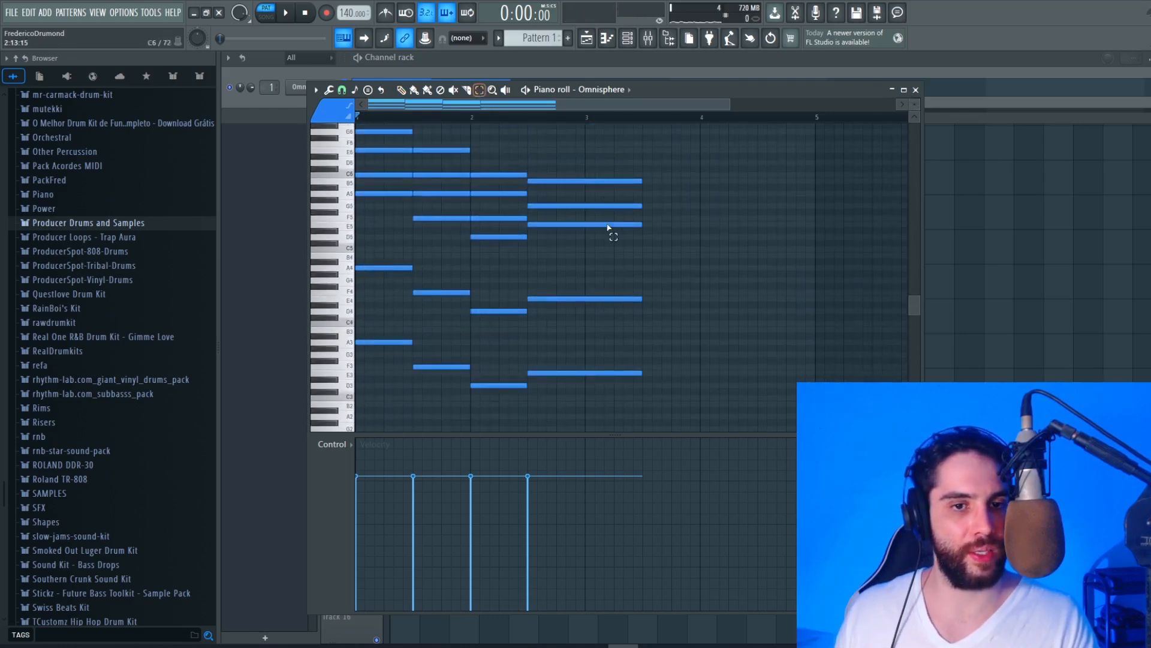
# - Shorten all notes of the last chord so they end at the start of bar 3
pyautogui.moveTo(649, 388); pyautogui.dragTo(527, 155)
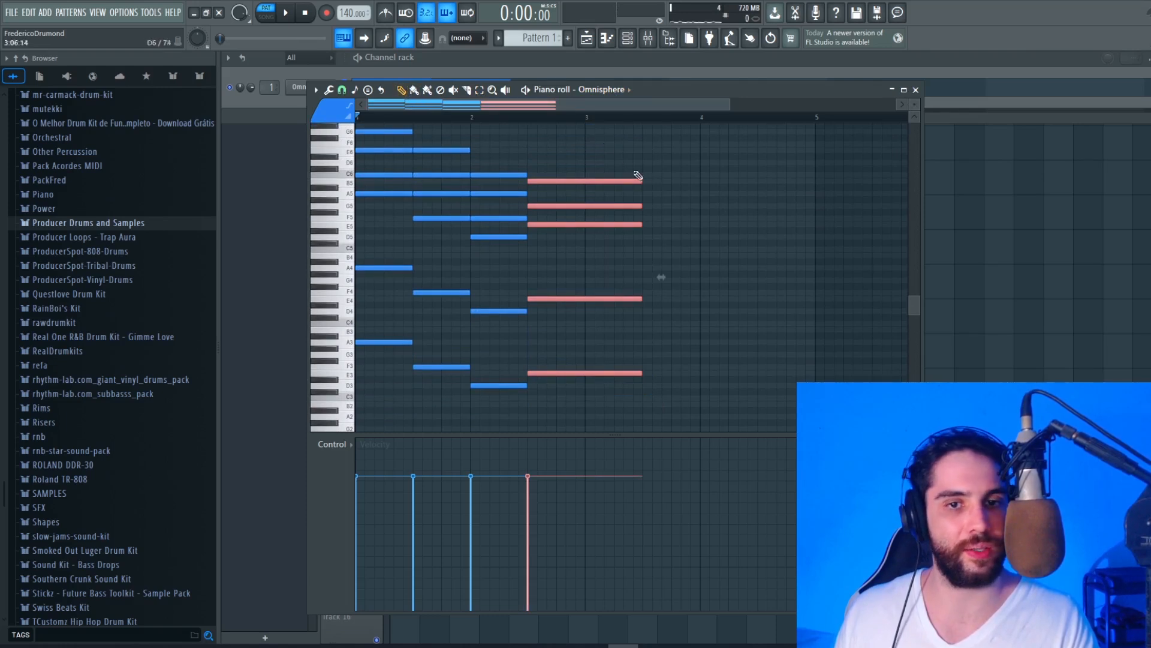
pyautogui.moveTo(641, 180); pyautogui.dragTo(585, 180)
pyautogui.click(602, 160)
pyautogui.rightClick(603, 160)
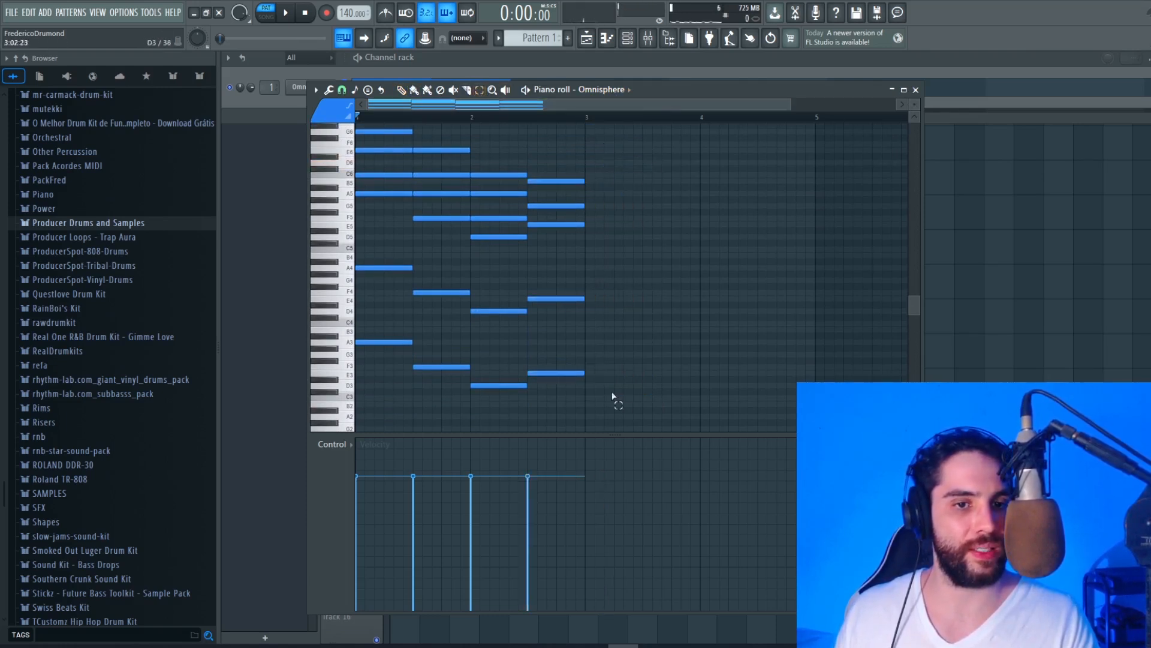
# - Select the two rows of bass notes, clear that selection, and select all upper chord notes instead
pyautogui.moveTo(624, 407); pyautogui.dragTo(367, 257)
pyautogui.keyDown('ctrl'); pyautogui.click(577, 276); pyautogui.keyUp('ctrl')
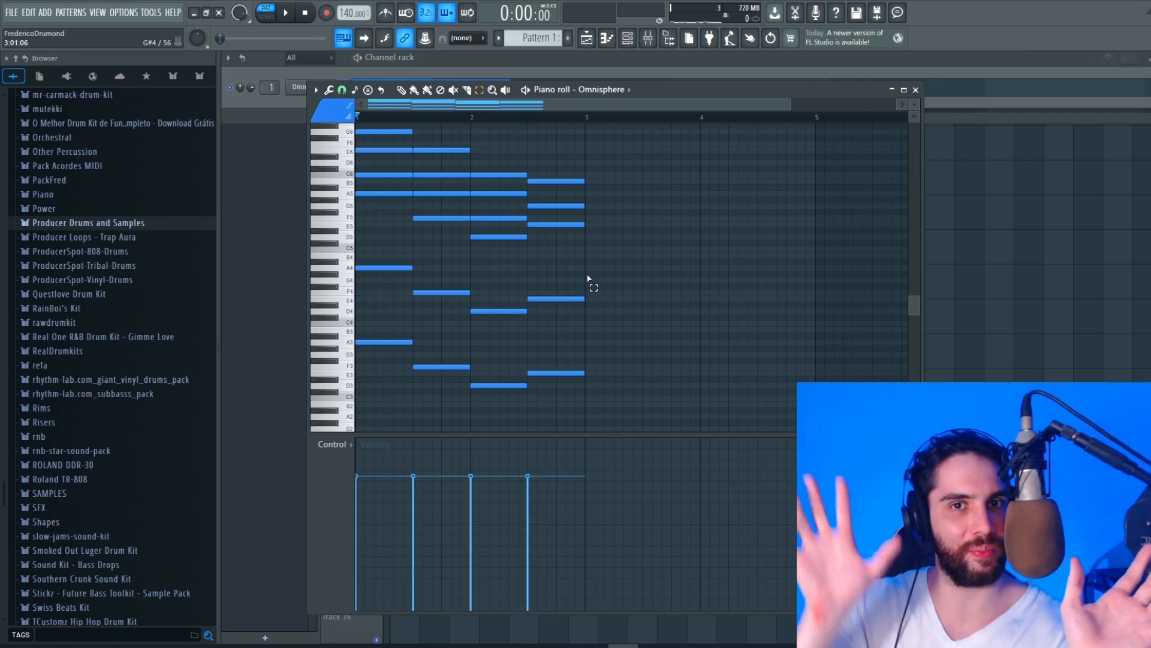
pyautogui.scroll(2, 587, 278)
pyautogui.moveTo(588, 280); pyautogui.dragTo(353, 161)
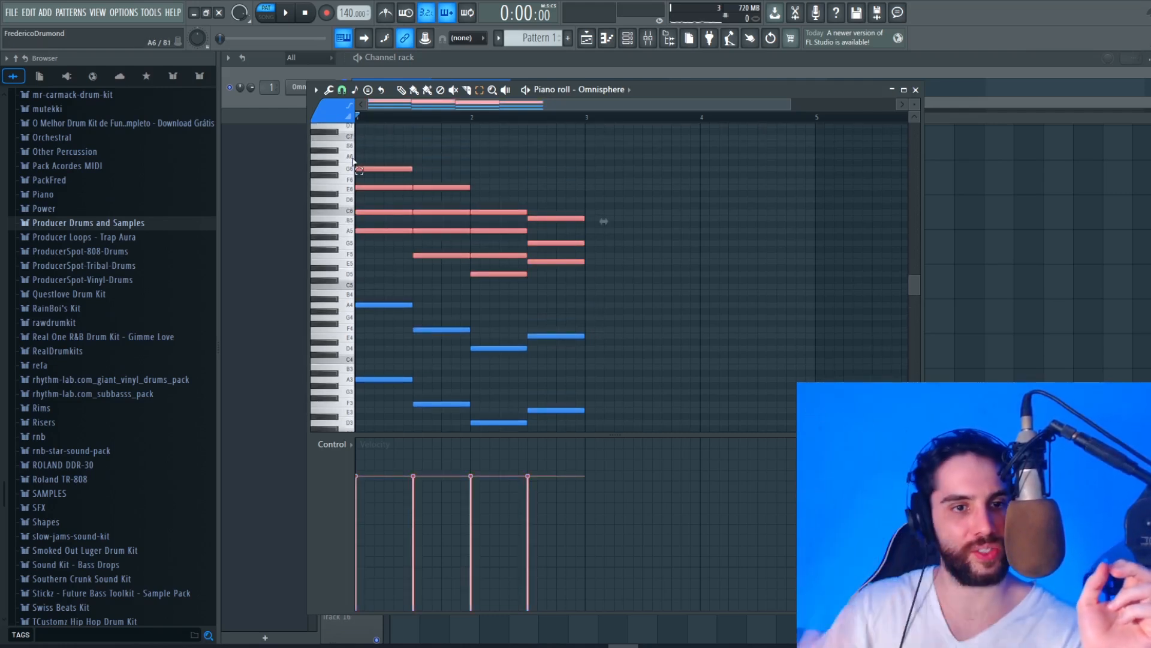
# - Switch the selection from the upper chord notes to only the bass notes in both lower octaves
pyautogui.scroll(-3, 612, 300)
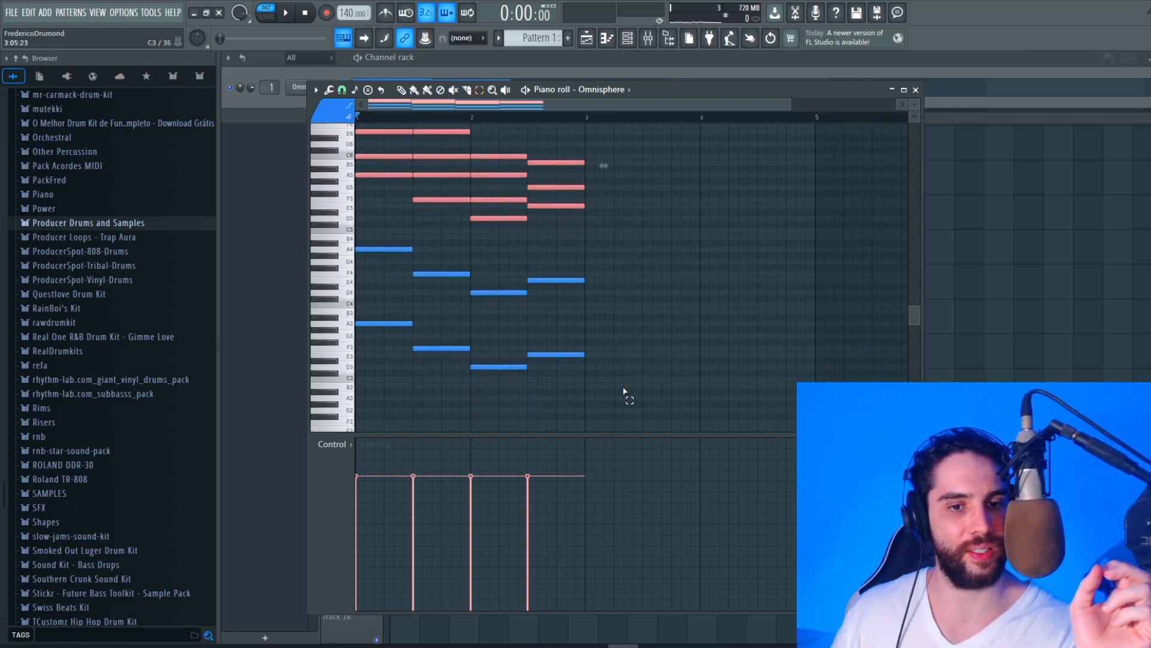
pyautogui.moveTo(632, 422); pyautogui.dragTo(384, 251)
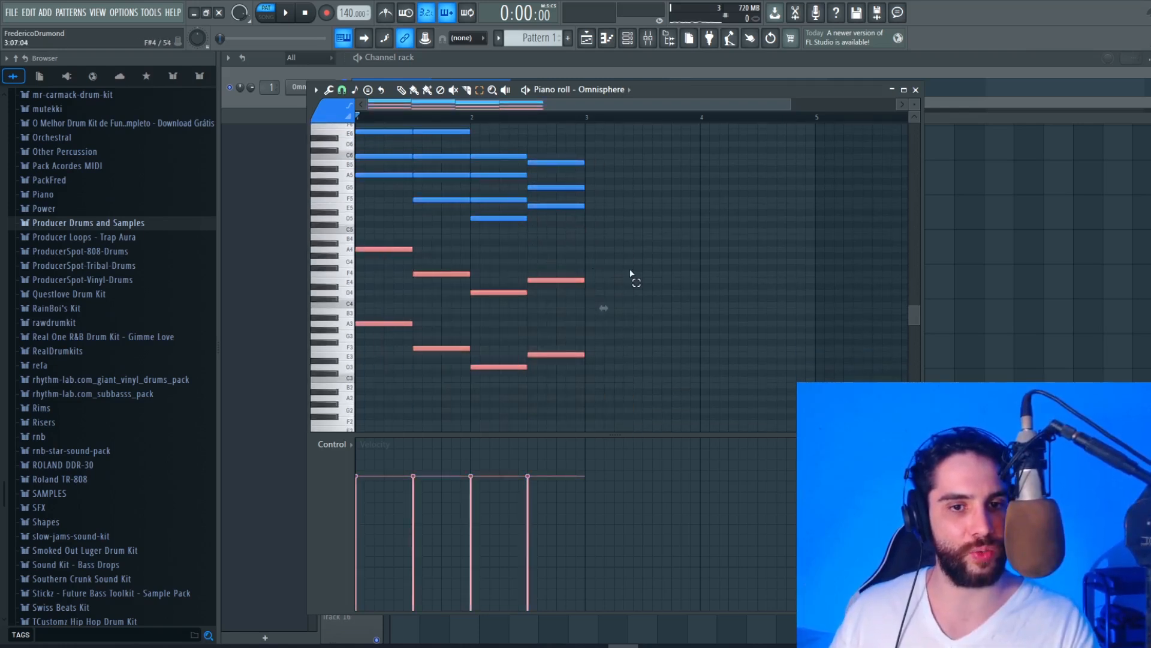
pyautogui.click(613, 273)
pyautogui.hotkey('ctrl', 'z')
pyautogui.hotkey('ctrl', 'z')
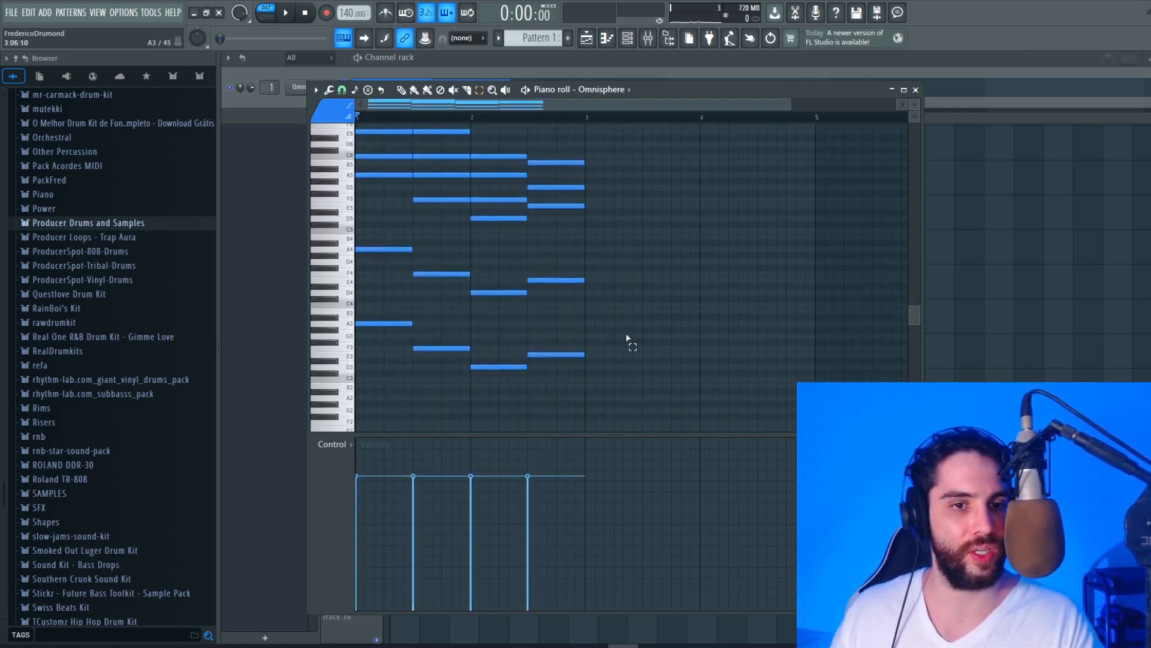
pyautogui.hotkey('ctrl', 'z')
pyautogui.scroll(1, 646, 304)
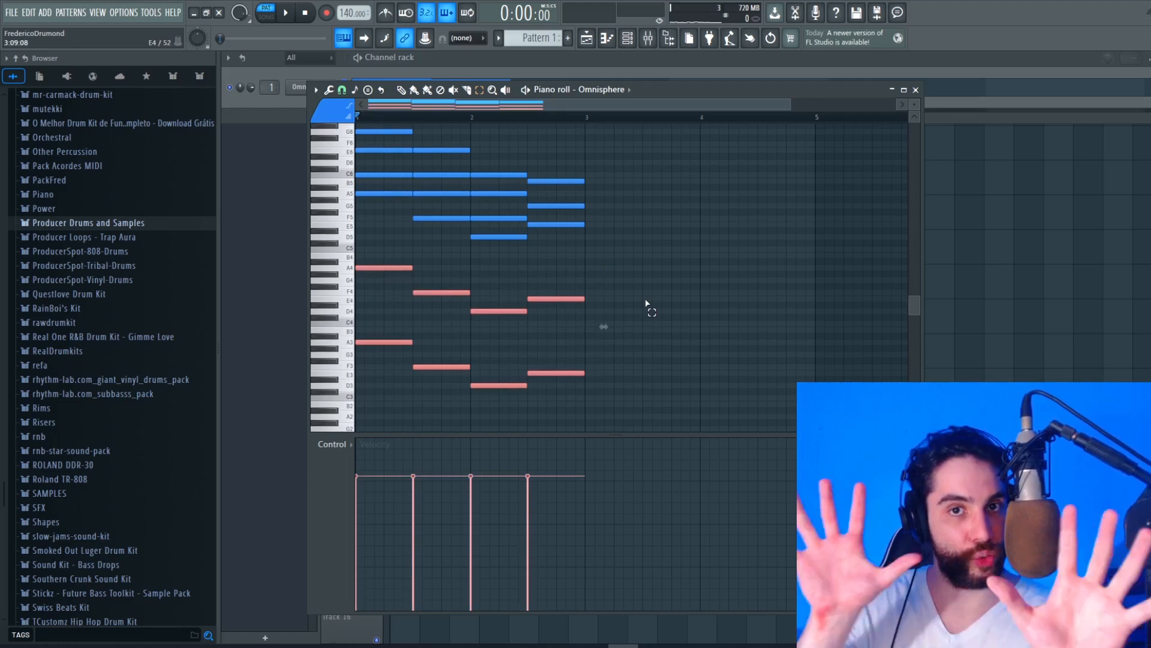
# - Clear the bass note selection and play back the start of the four-chord progression
pyautogui.scroll(1, 635, 281)
pyautogui.click(642, 254)
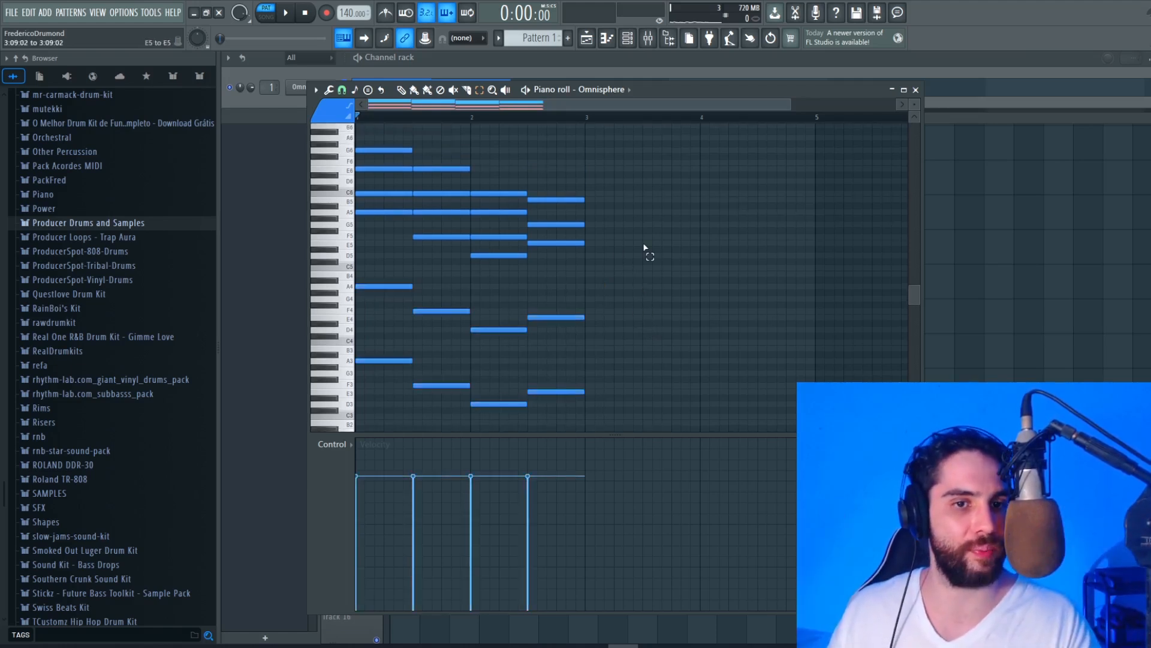
pyautogui.moveTo(792, 105); pyautogui.dragTo(689, 118)
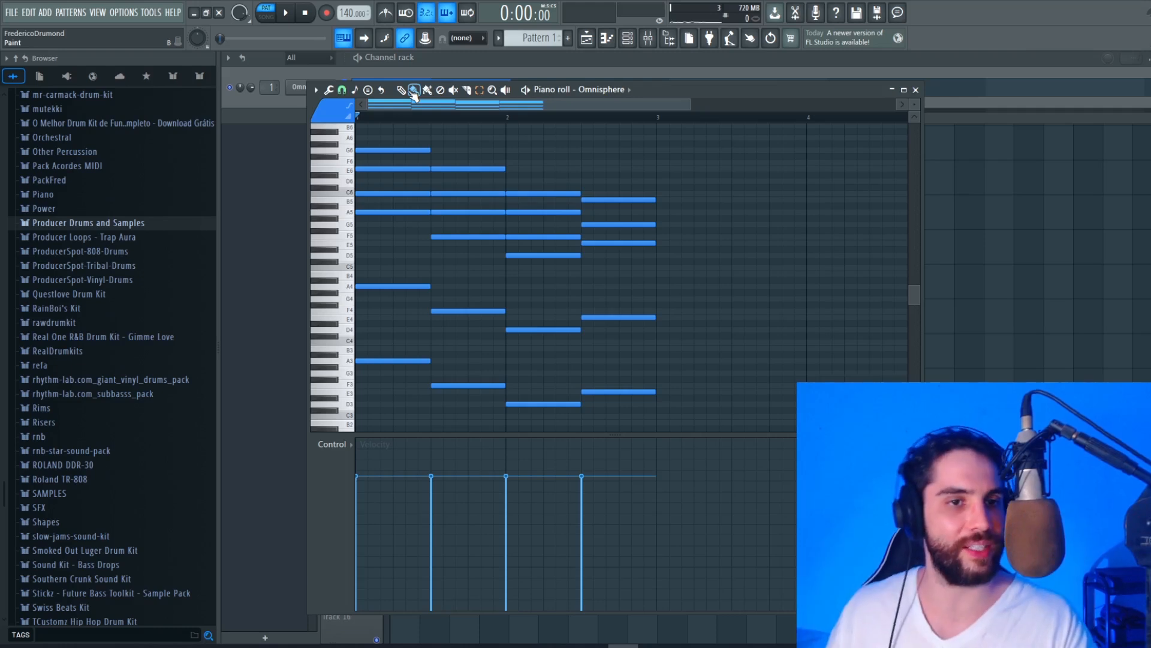
pyautogui.press('space')
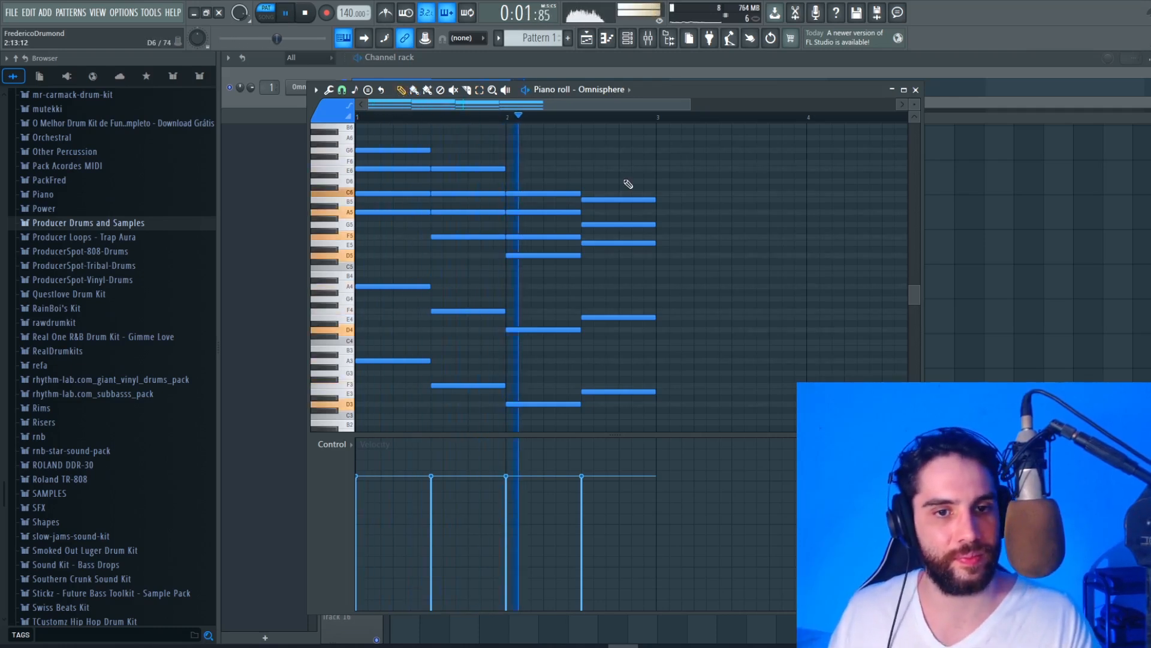
pyautogui.press('space')
pyautogui.scroll(2, 610, 201)
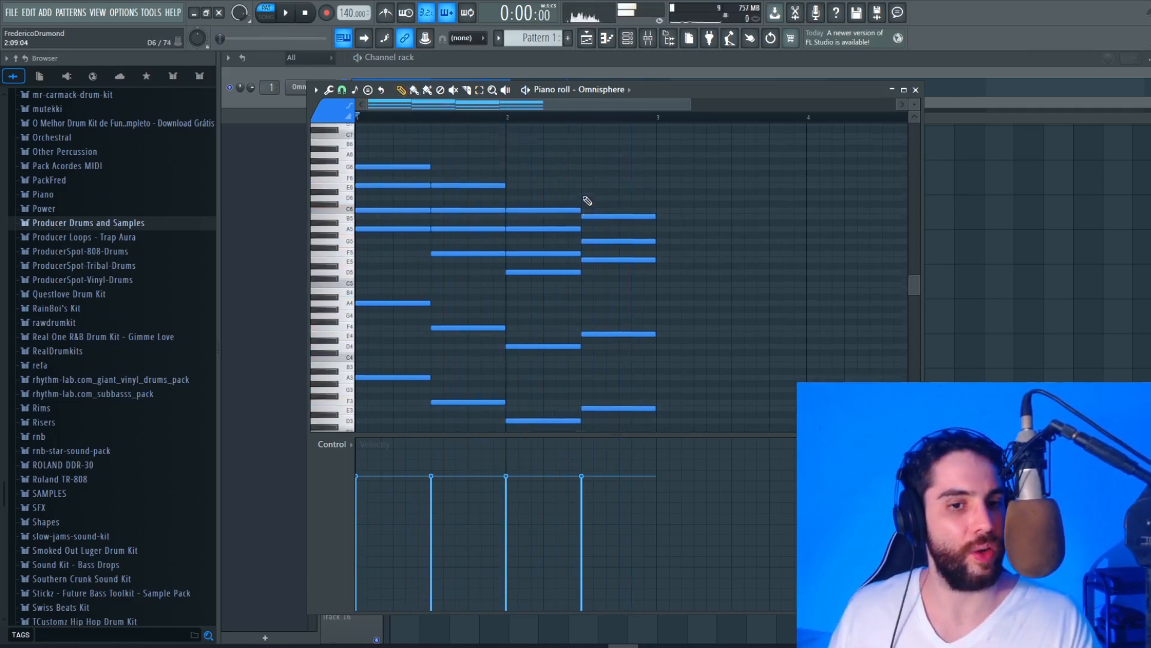
pyautogui.click(479, 89)
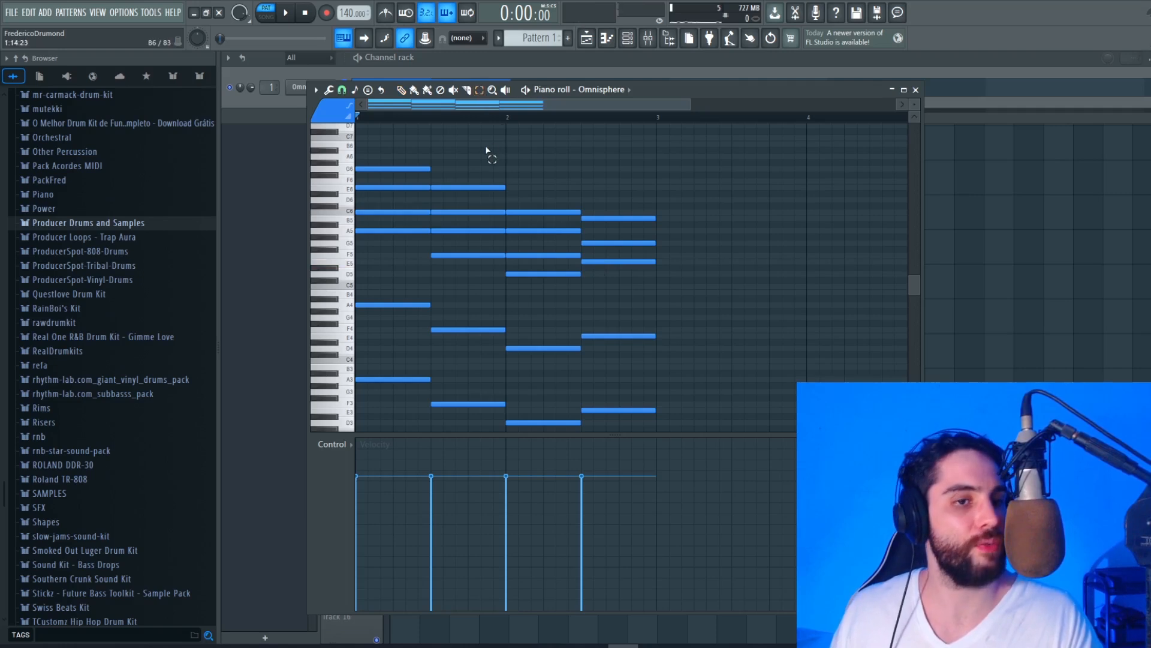
pyautogui.click(385, 167)
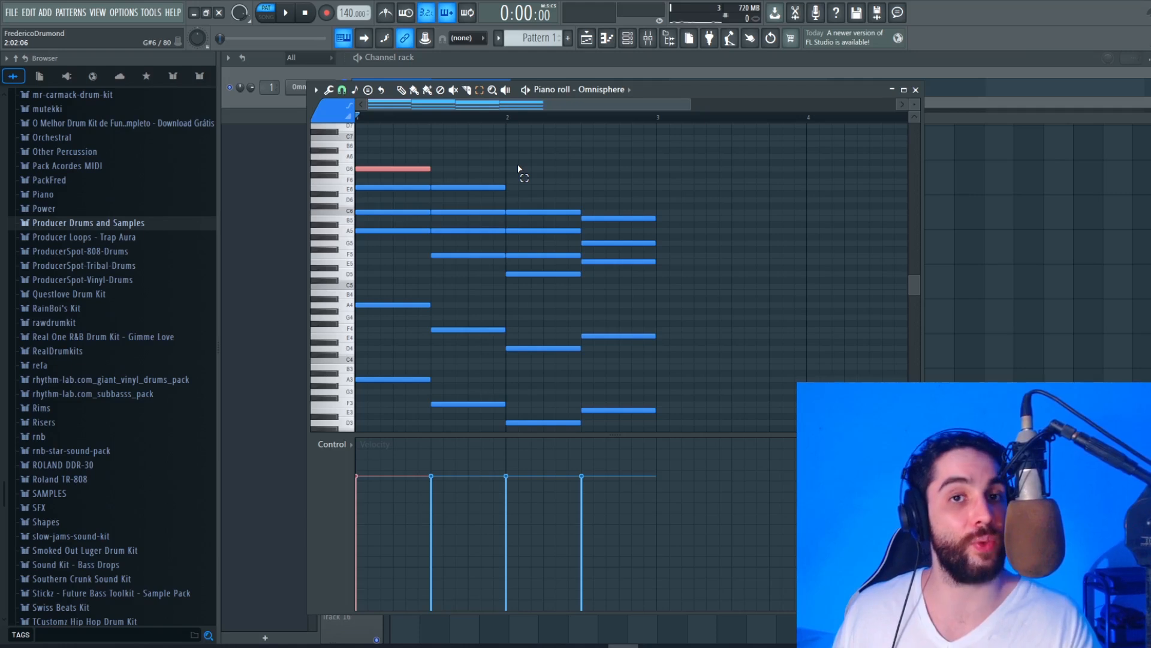
pyautogui.click(401, 89)
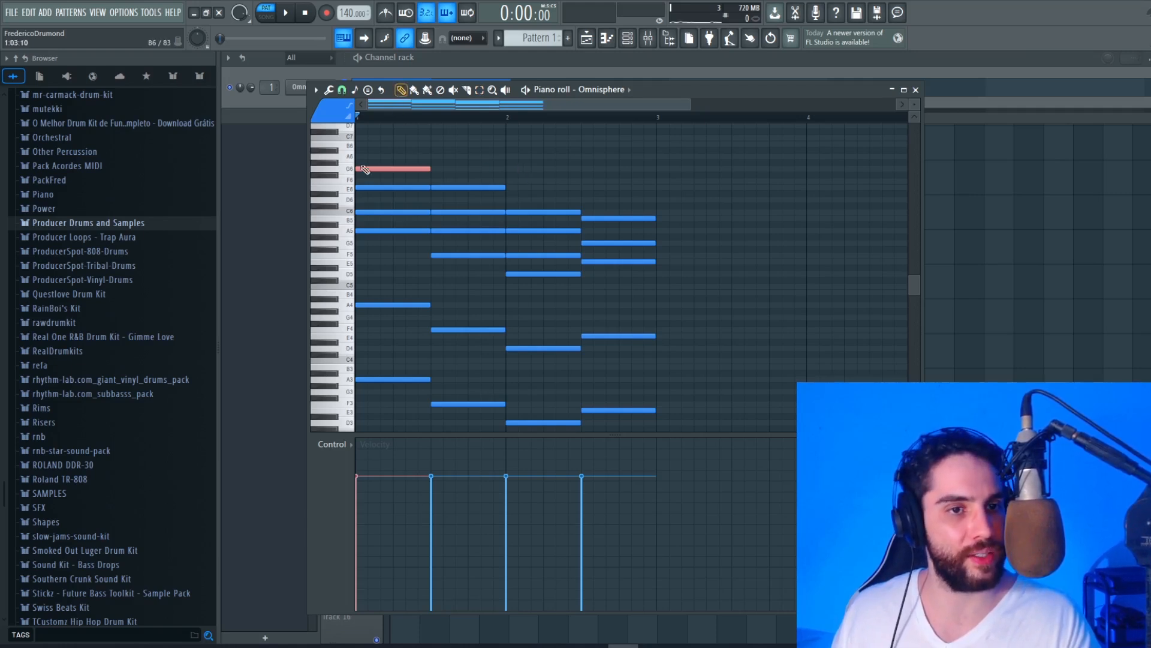
pyautogui.click(357, 243)
pyautogui.doubleClick(356, 243)
pyautogui.click(676, 240)
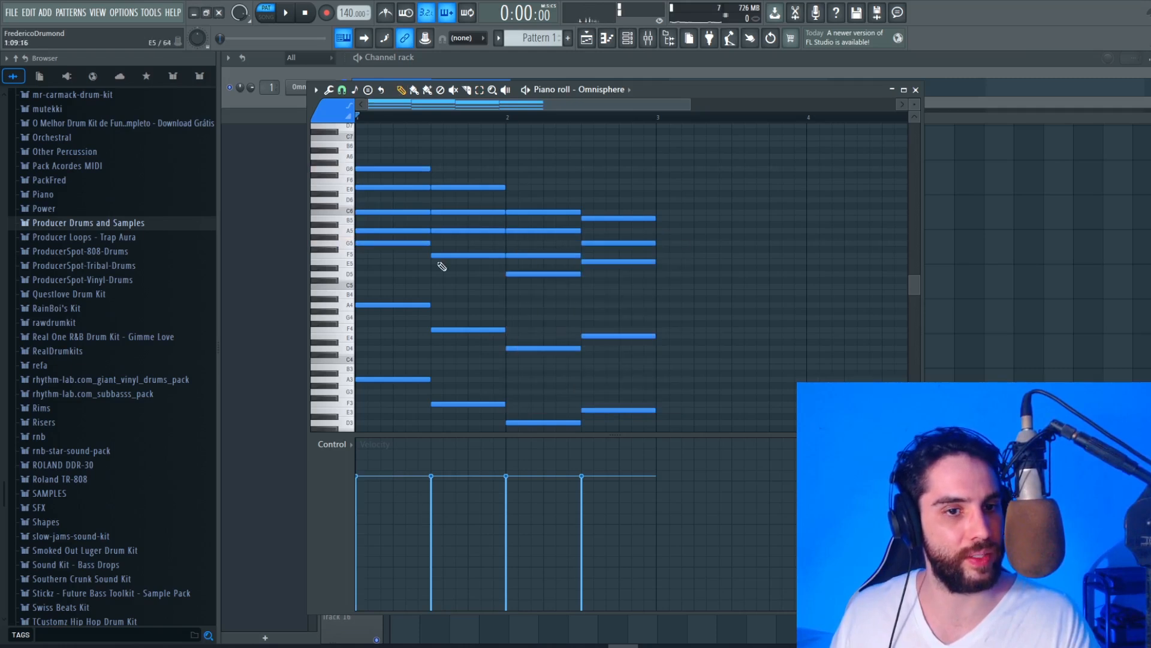
pyautogui.rightClick(422, 243)
# - Move the first chord's top G6 note and the second chord's top E6 note down one octave
pyautogui.click(479, 91)
pyautogui.click(427, 170)
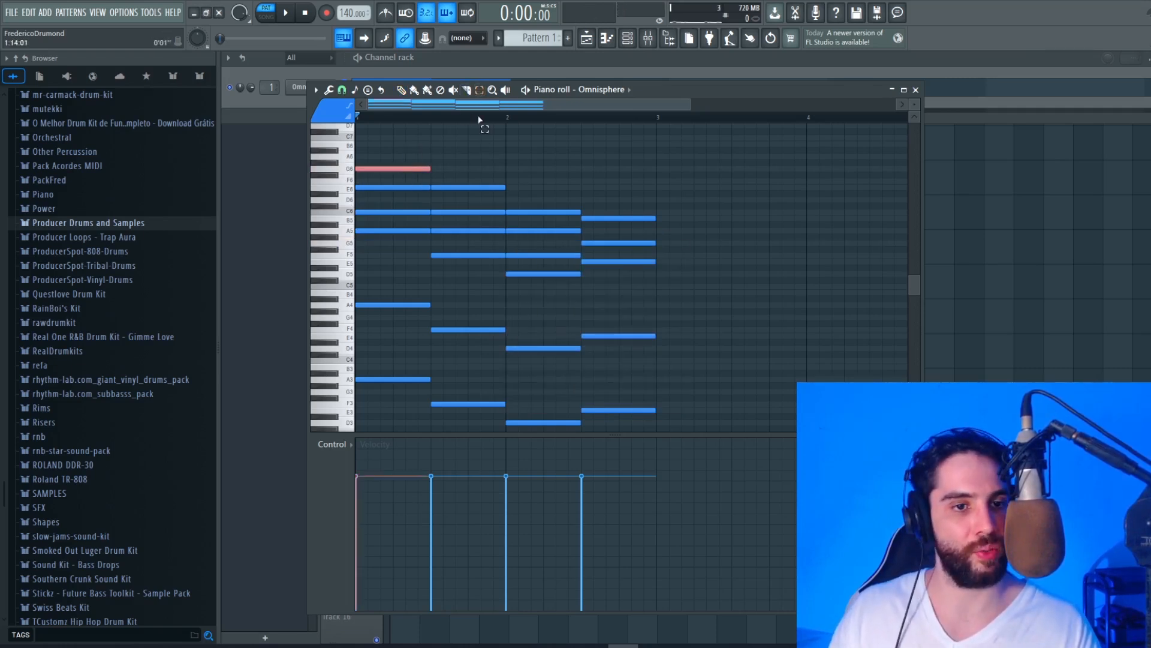
pyautogui.hotkey('ctrl', 'Down')
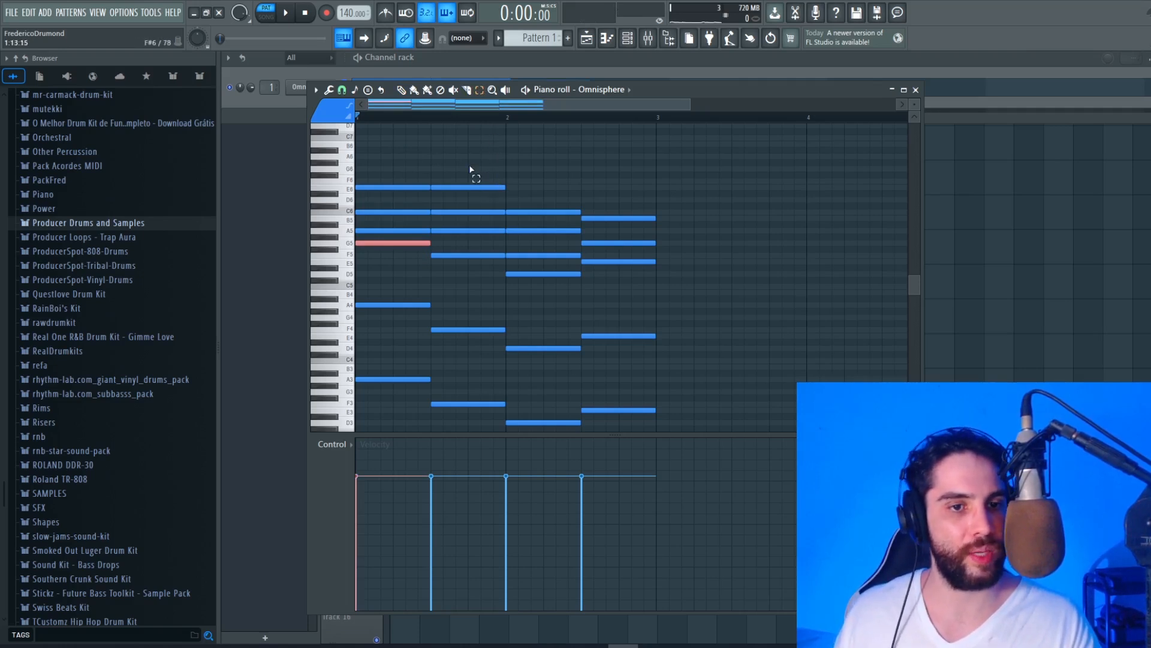
pyautogui.click(470, 188)
pyautogui.hotkey('ctrl', 'Down')
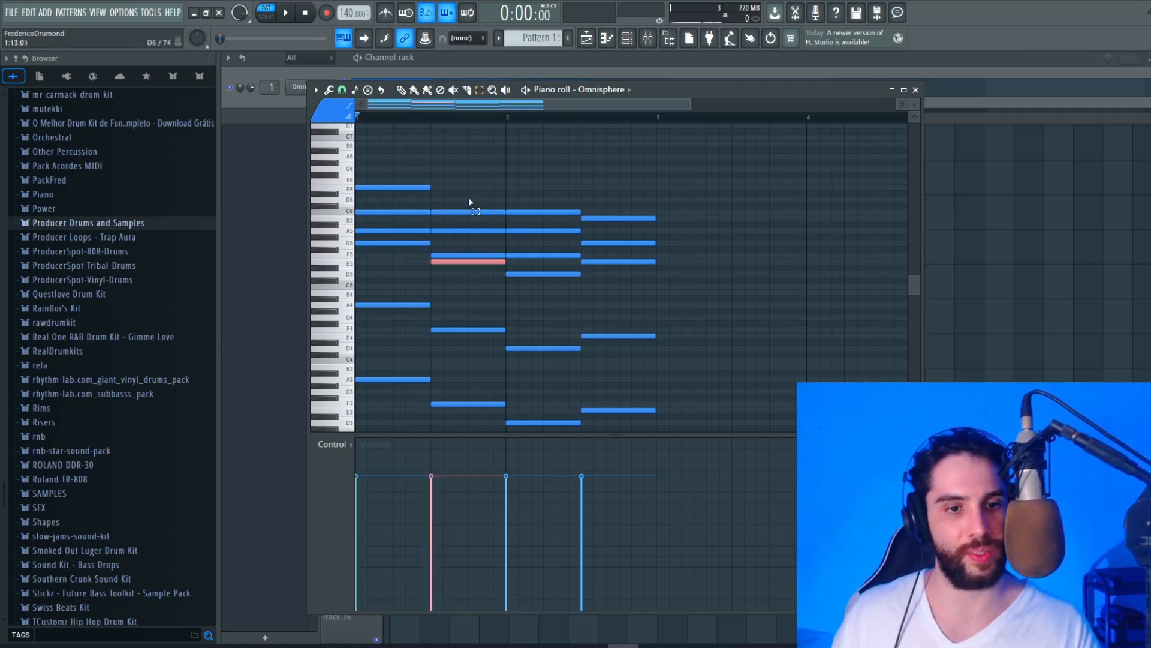
# - Raise the third chord's D5 note one octave, play back the revised voicings and clear the selection
pyautogui.click(549, 274)
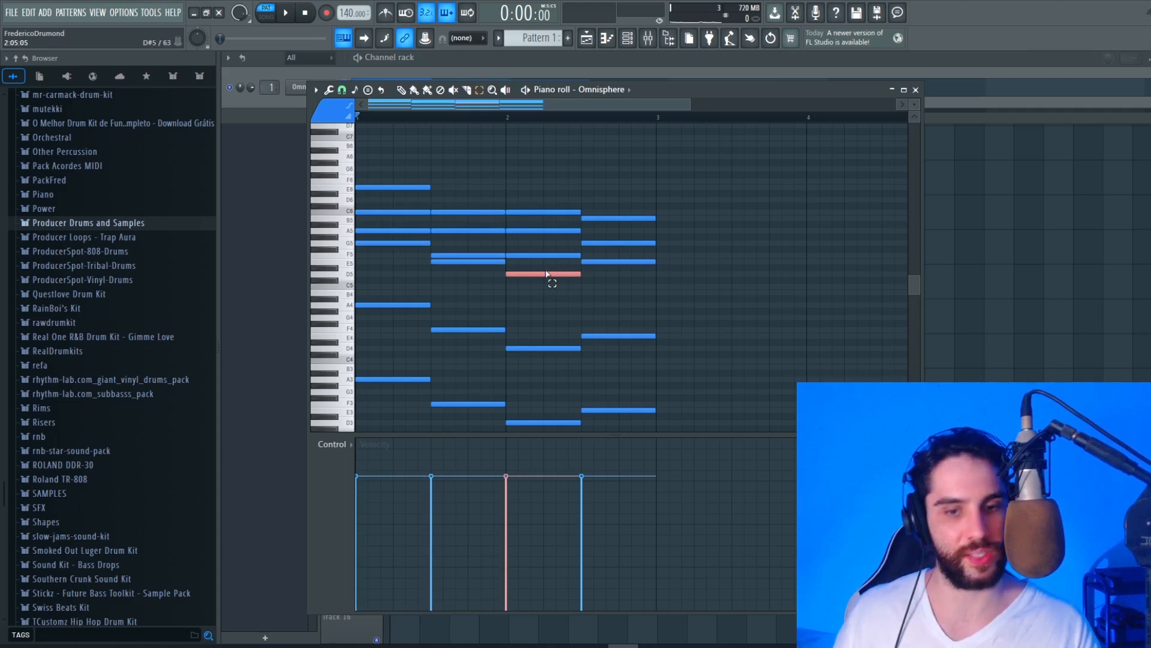
pyautogui.hotkey('ctrl', 'Up')
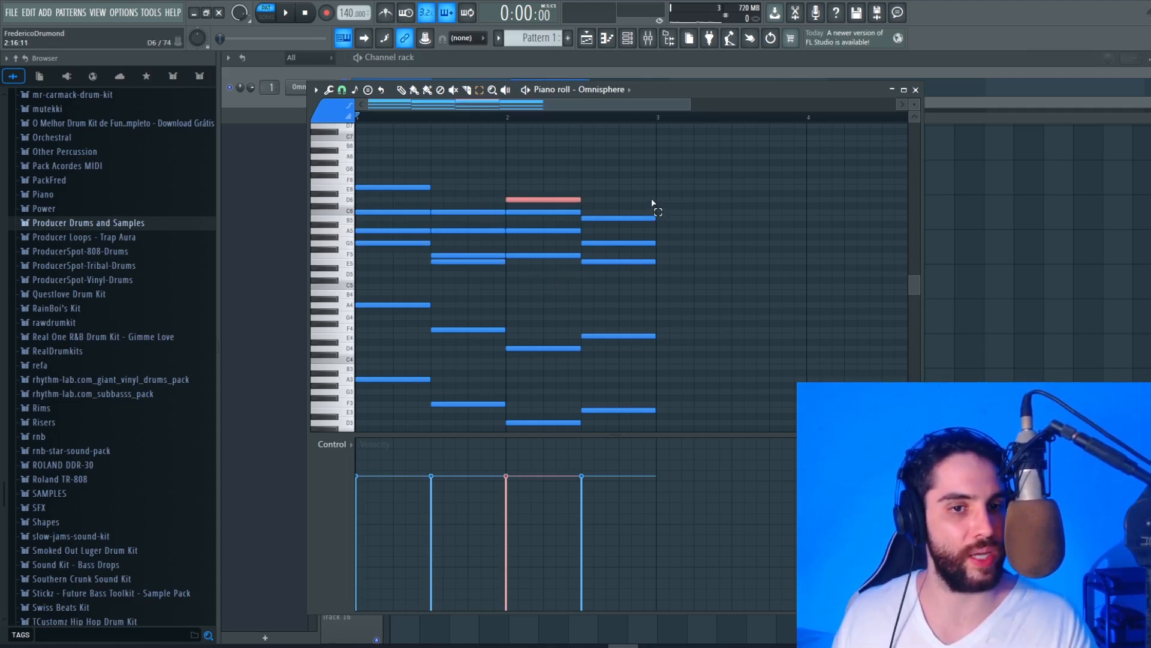
pyautogui.press('space')
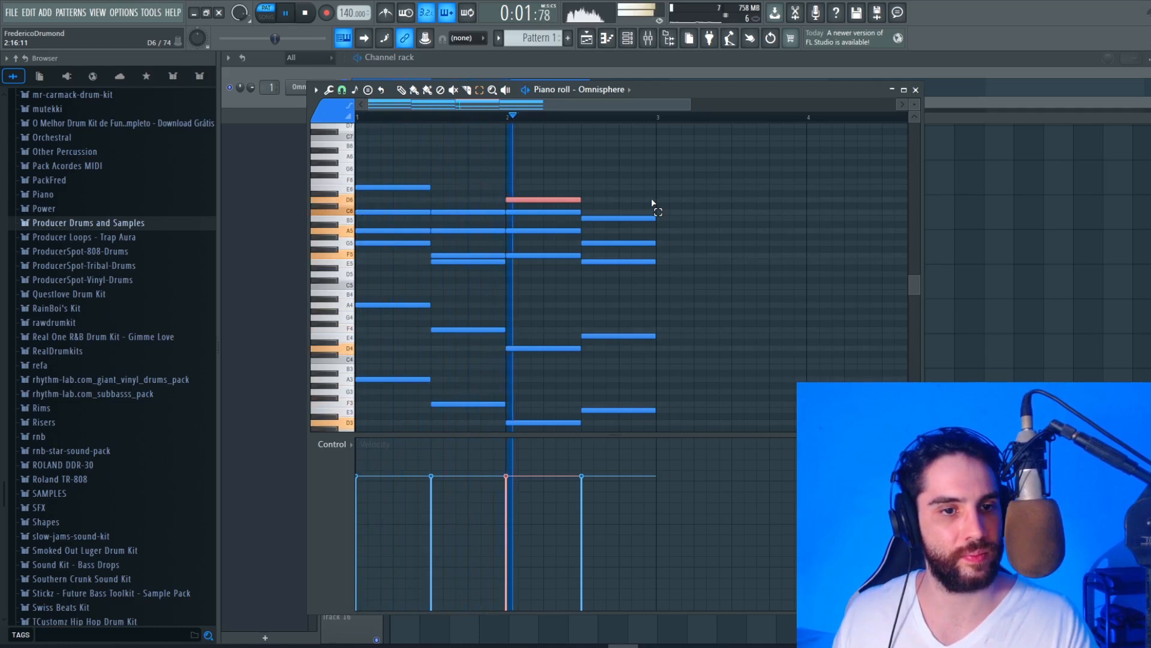
pyautogui.press('space')
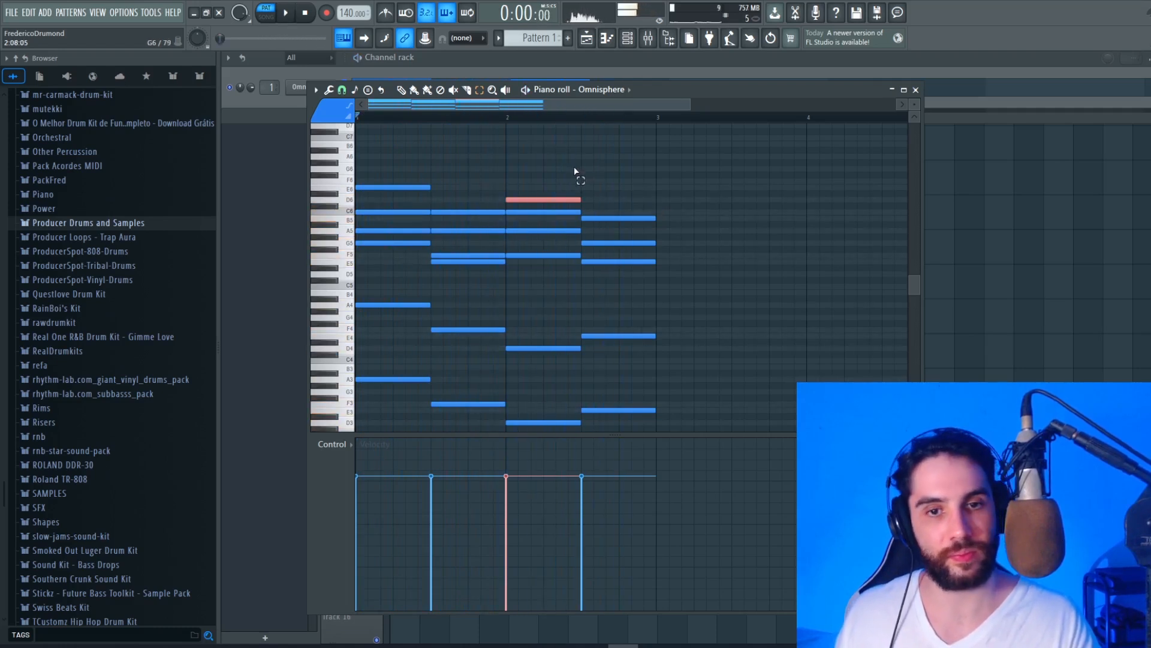
pyautogui.scroll(-1, 660, 159)
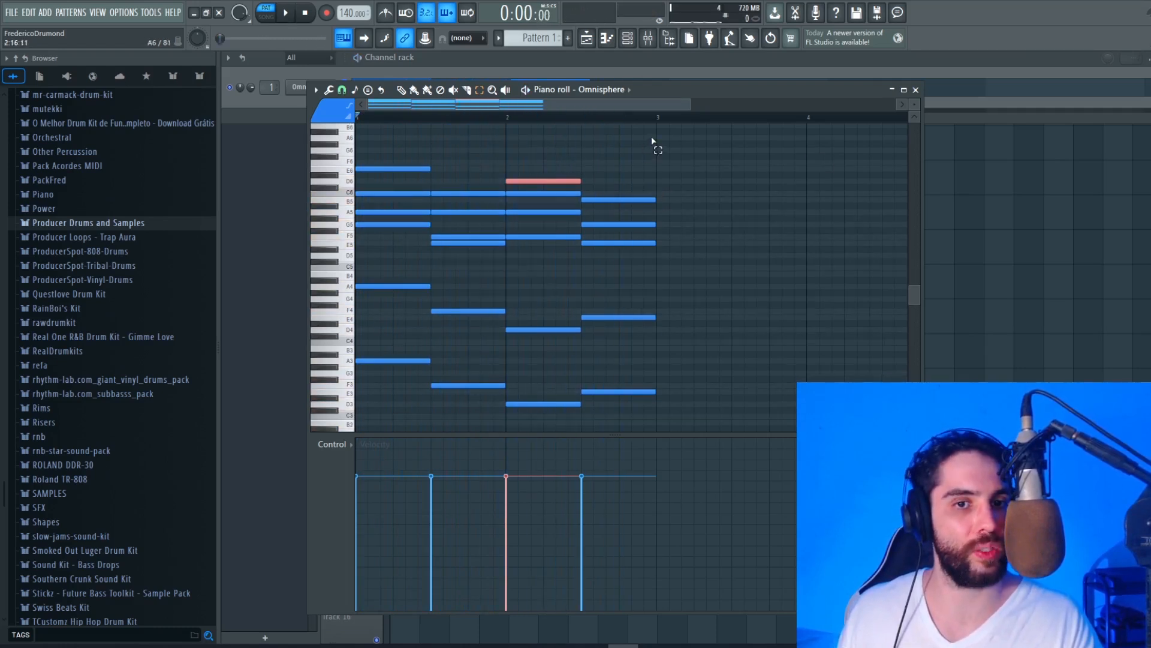
pyautogui.click(715, 193)
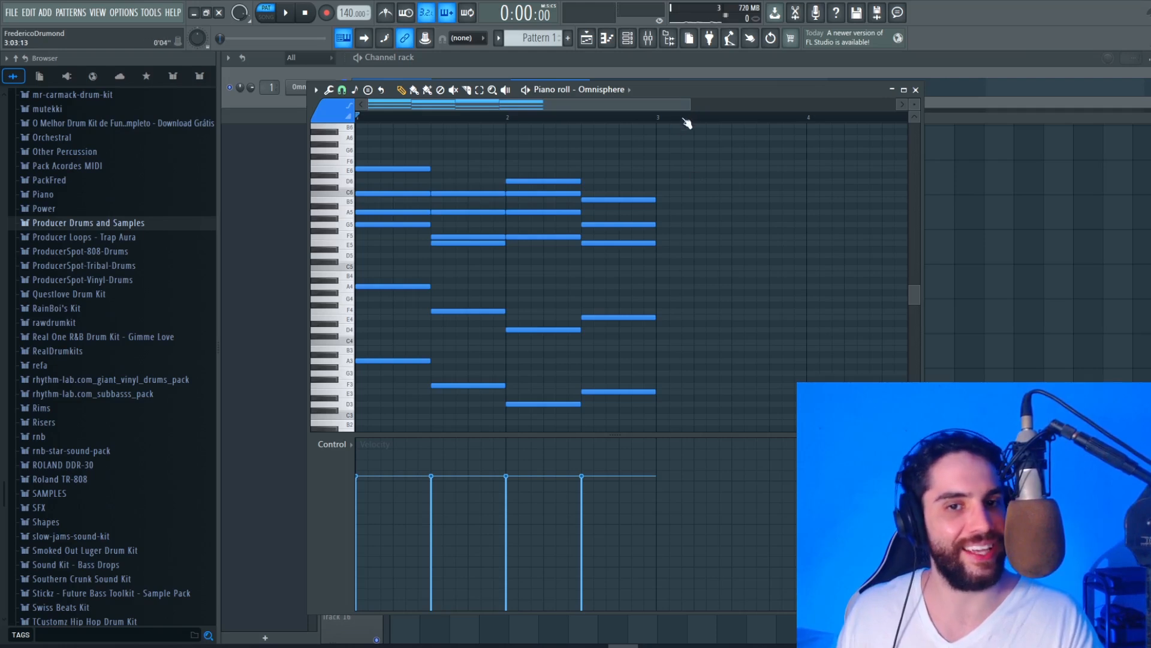
# - Audition the white keys from A5 up to E6 individually on the piano keyboard
pyautogui.moveTo(687, 123); pyautogui.dragTo(582, 122)
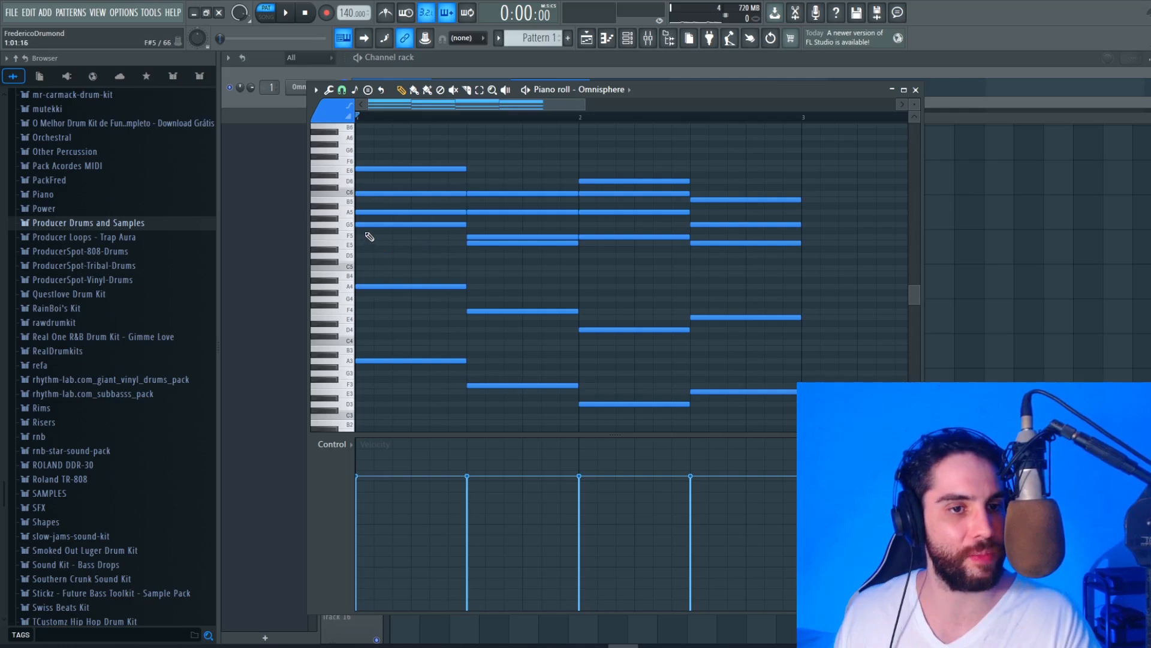
pyautogui.click(354, 212)
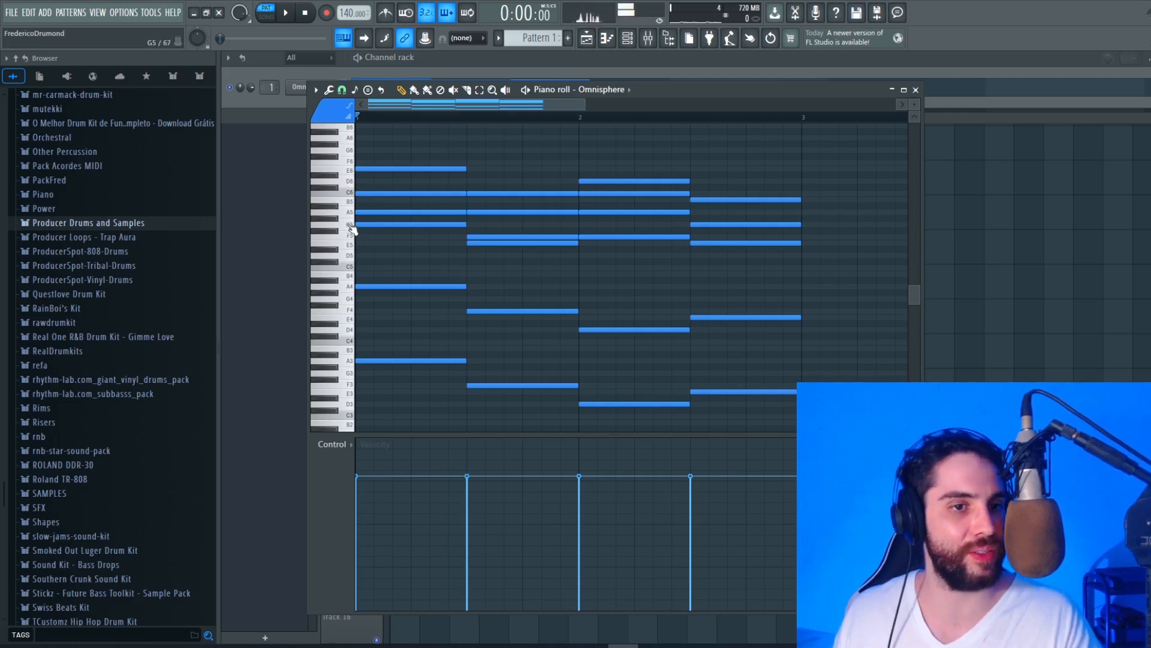
pyautogui.click(354, 193)
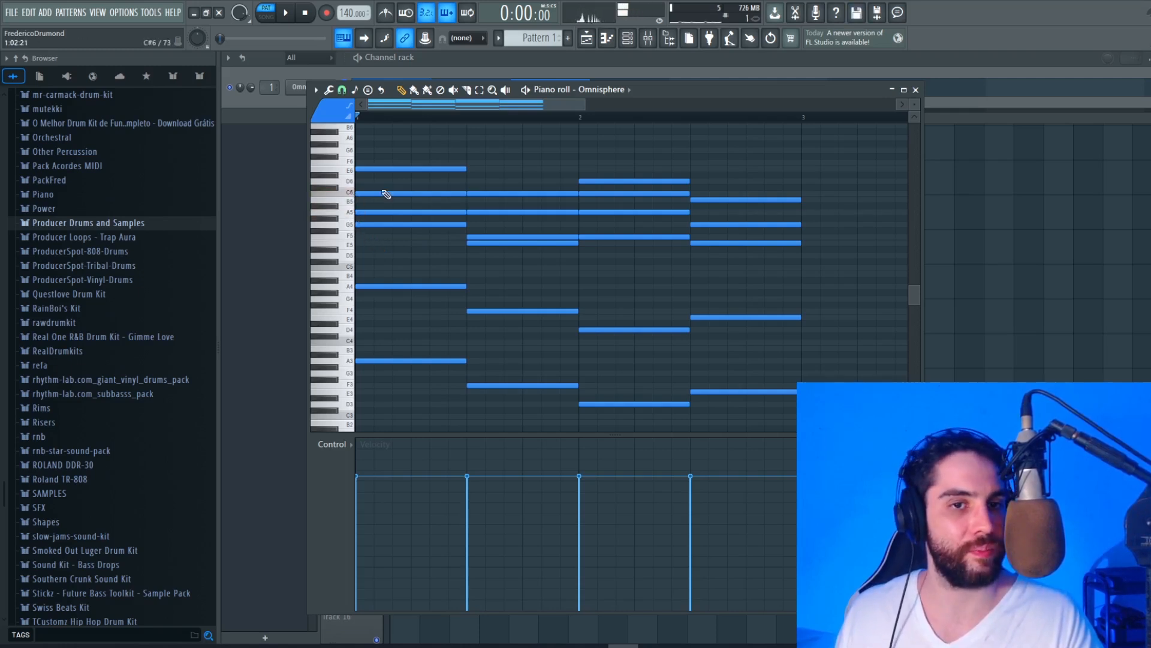
pyautogui.click(480, 90)
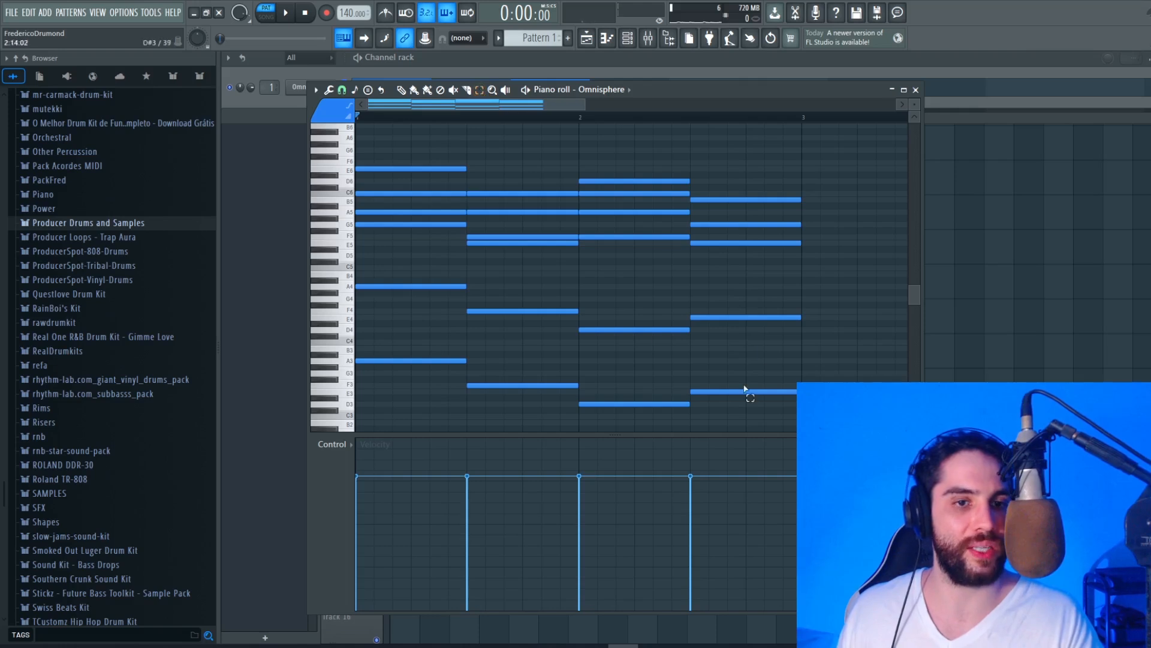
pyautogui.moveTo(355, 156); pyautogui.dragTo(359, 237)
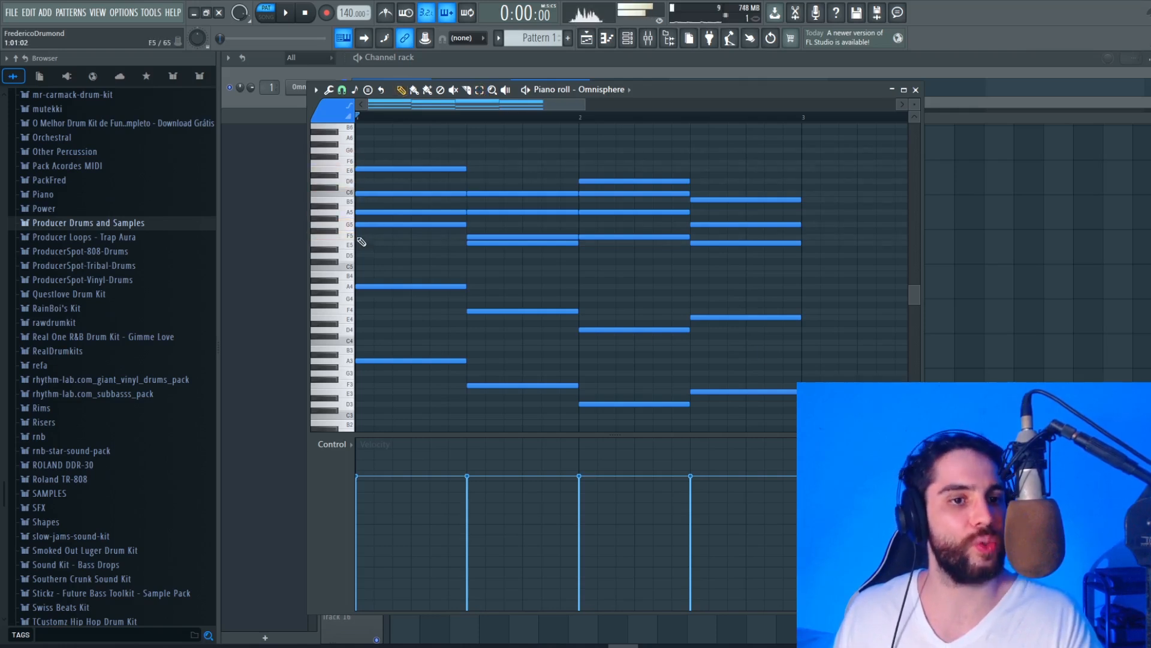
pyautogui.click(353, 213)
pyautogui.click(350, 204)
pyautogui.click(351, 194)
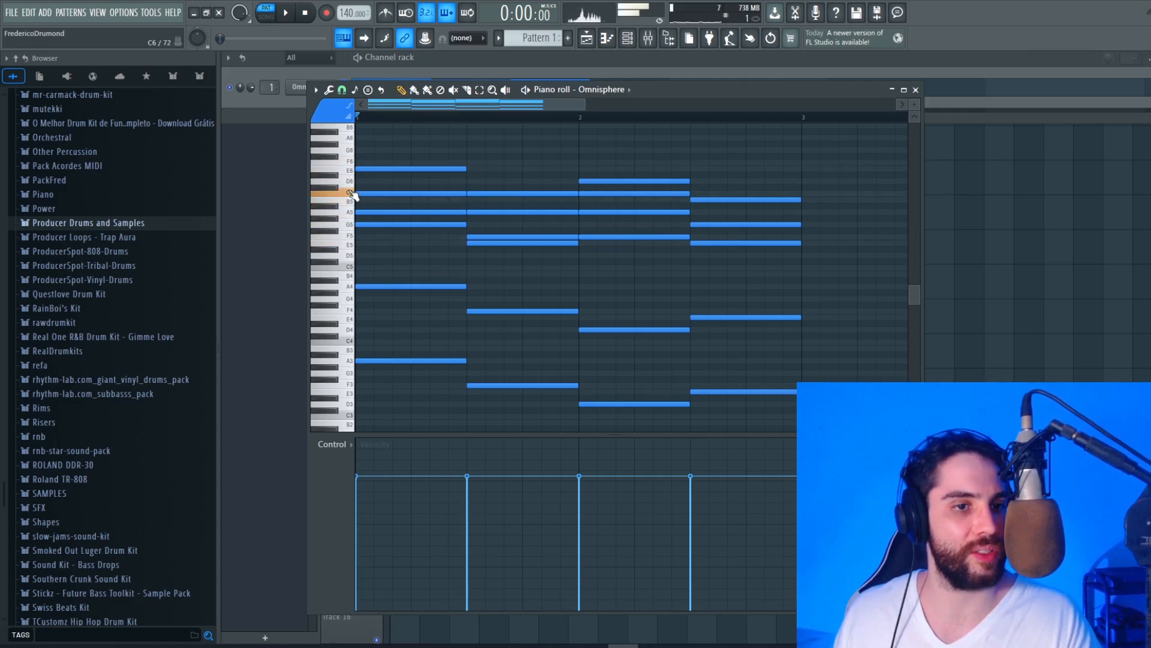
pyautogui.click(351, 183)
pyautogui.click(351, 172)
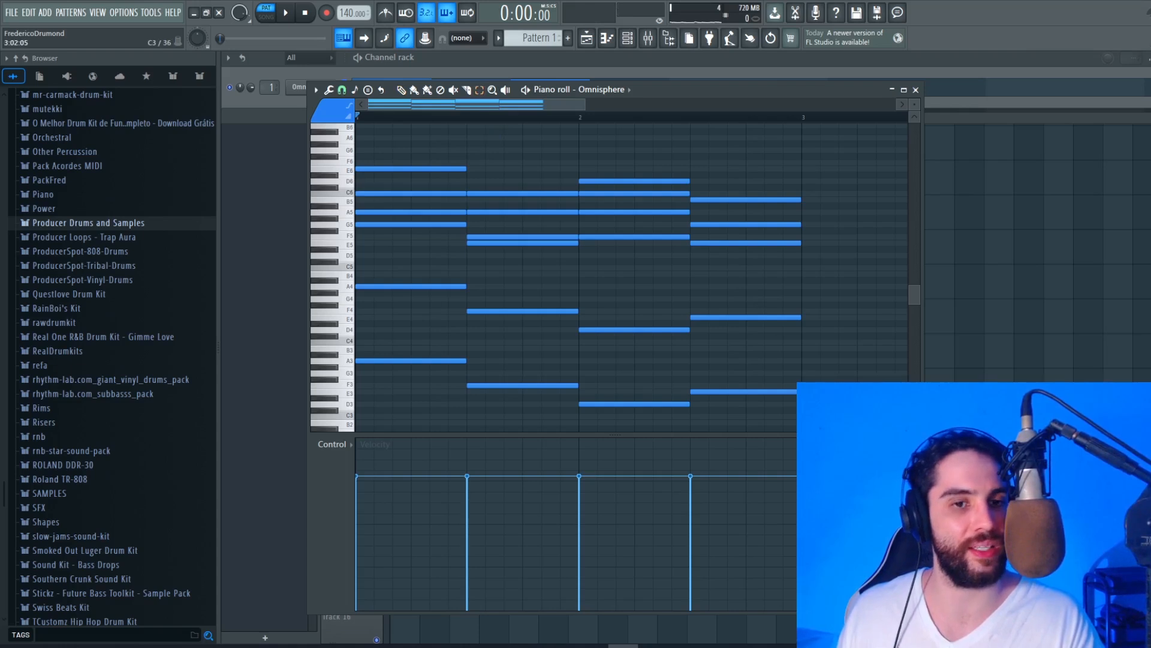
# - Select all notes of the four-chord progression and delete them
pyautogui.moveTo(817, 414); pyautogui.dragTo(398, 180)
pyautogui.press('Delete')
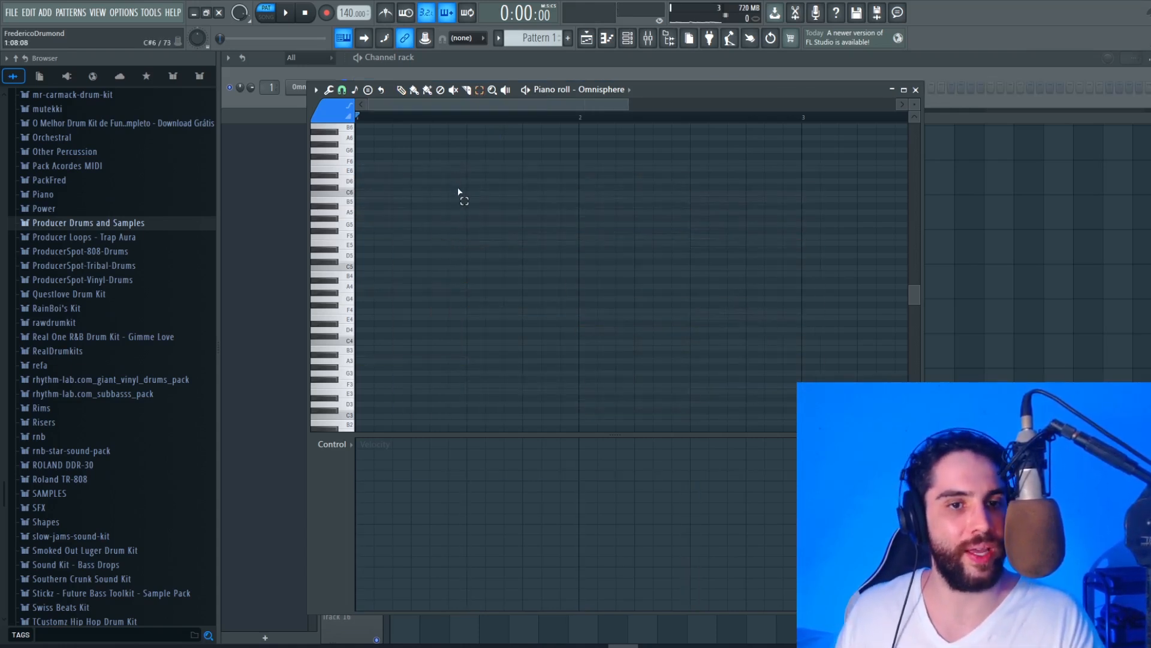
# - Sketch overlapping notes descending through A5, G5, F5, E5, D5, C5 and B4, and erase them all
pyautogui.scroll(2, 395, 194)
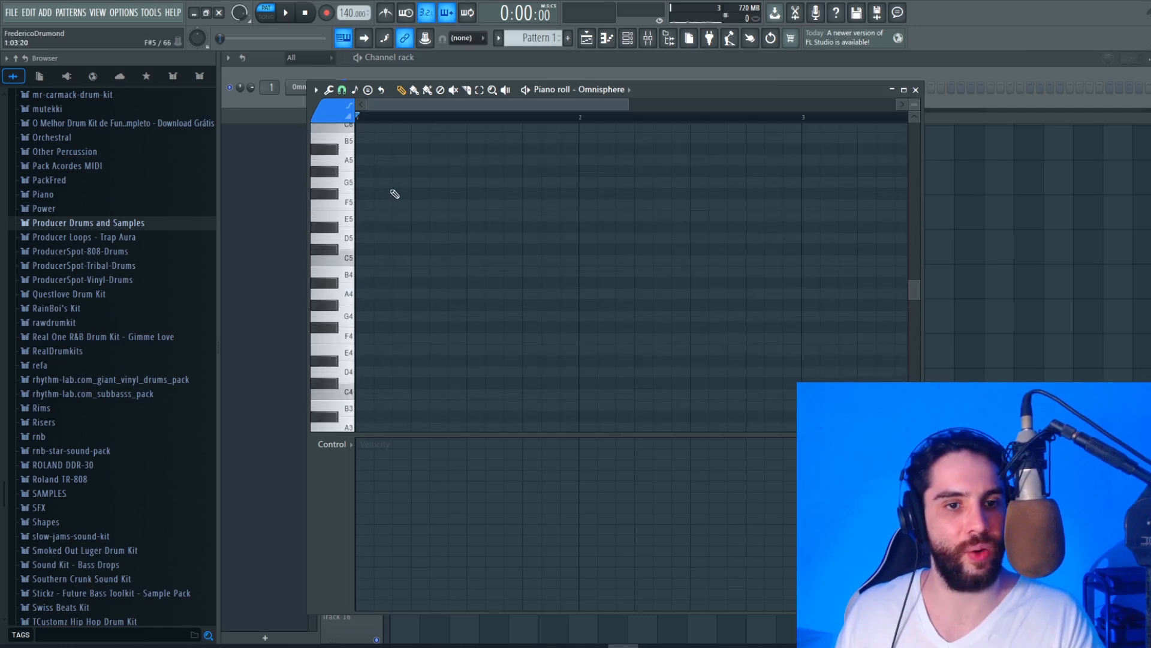
pyautogui.click(413, 161)
pyautogui.click(431, 182)
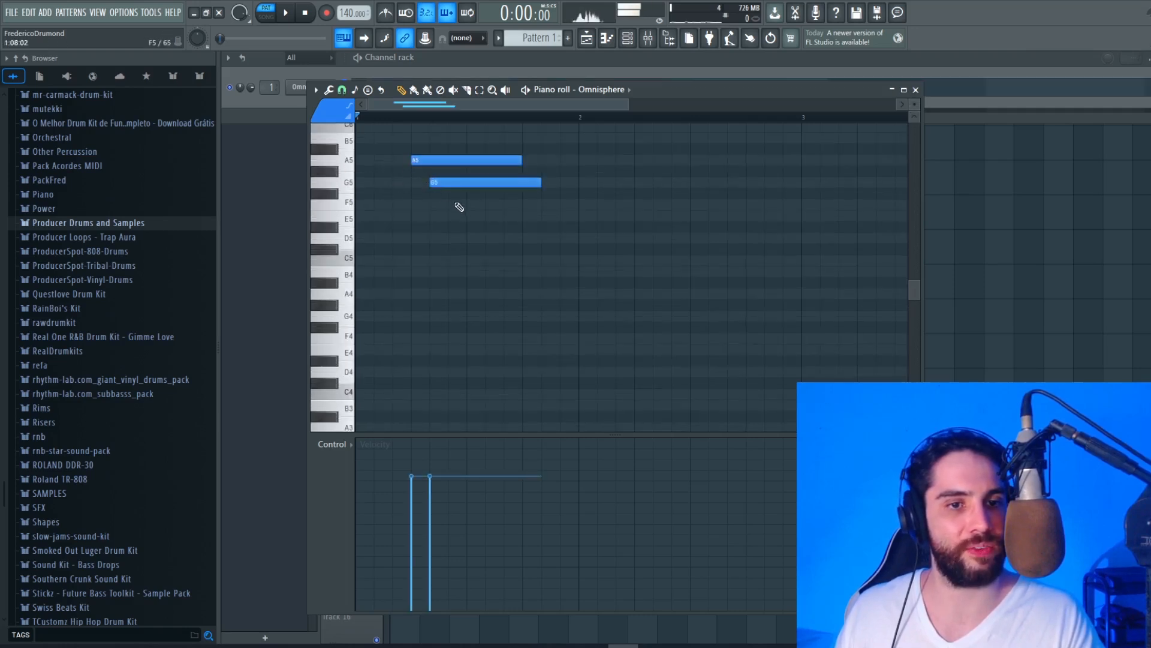
pyautogui.click(469, 205)
pyautogui.click(506, 216)
pyautogui.click(544, 238)
pyautogui.click(580, 261)
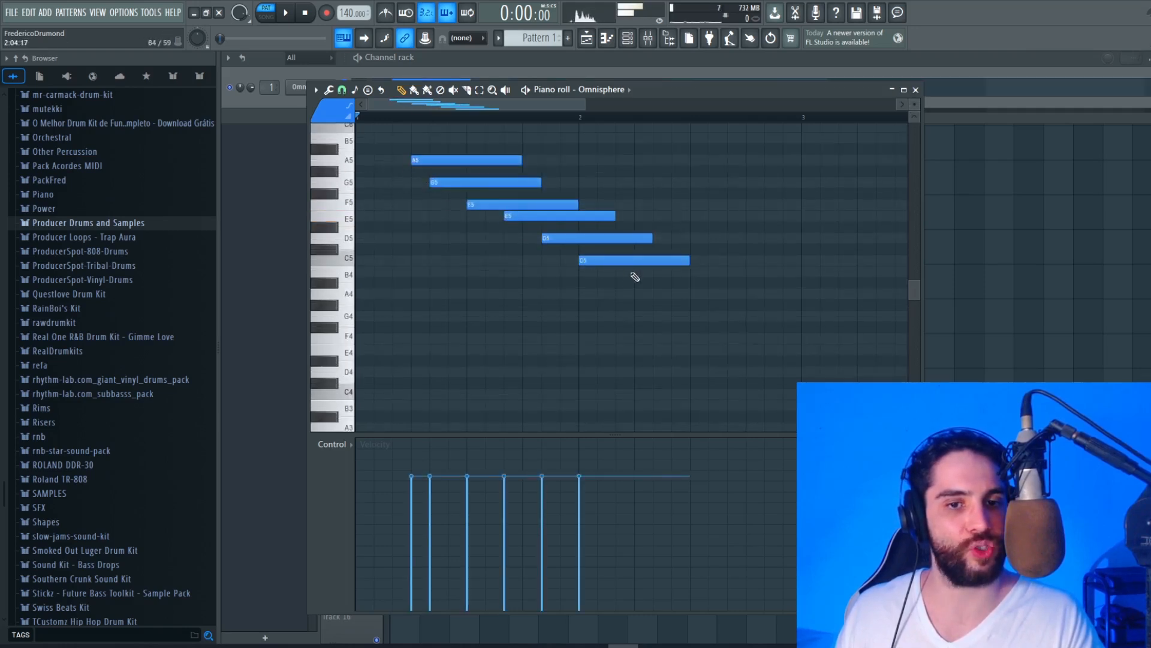
pyautogui.click(636, 272)
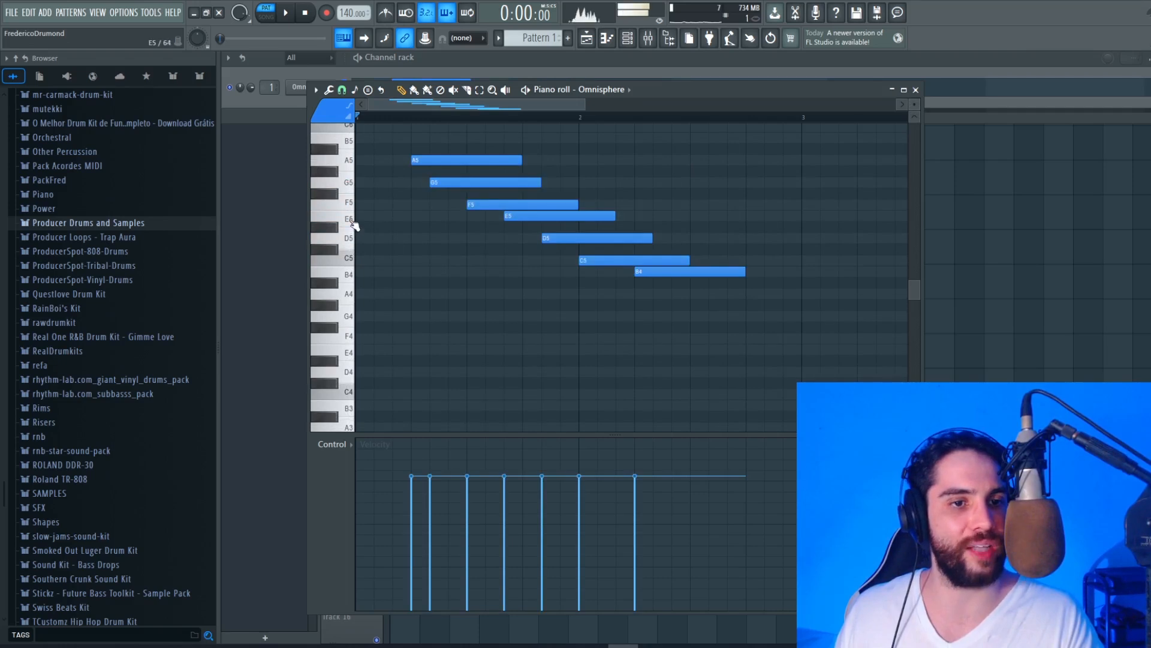
pyautogui.moveTo(418, 161); pyautogui.dragTo(687, 311)
pyautogui.rightClick(690, 271)
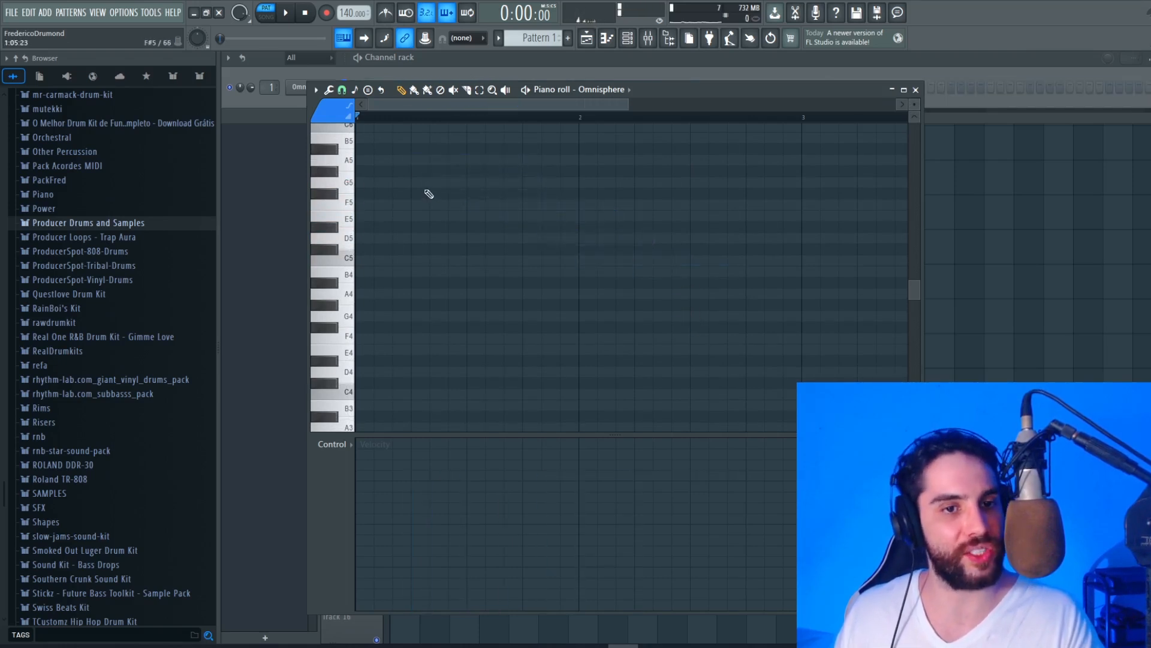
# - Sketch a second descending run starting with A5, G5, F5 and D#5, and erase all its notes
pyautogui.click(414, 160)
pyautogui.click(451, 182)
pyautogui.click(469, 205)
pyautogui.click(506, 226)
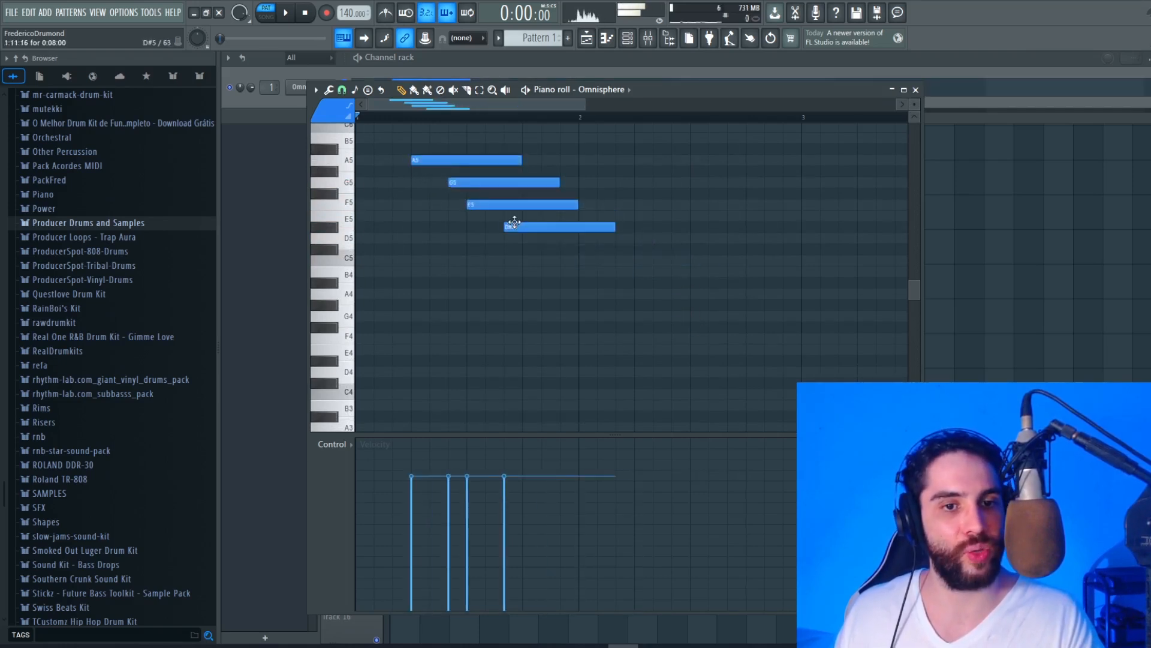
pyautogui.click(545, 216)
pyautogui.rightClick(527, 226)
pyautogui.moveTo(617, 217)
pyautogui.mouseDown()
pyautogui.moveTo(446, 174)
pyautogui.moveTo(445, 162)
pyautogui.mouseUp()
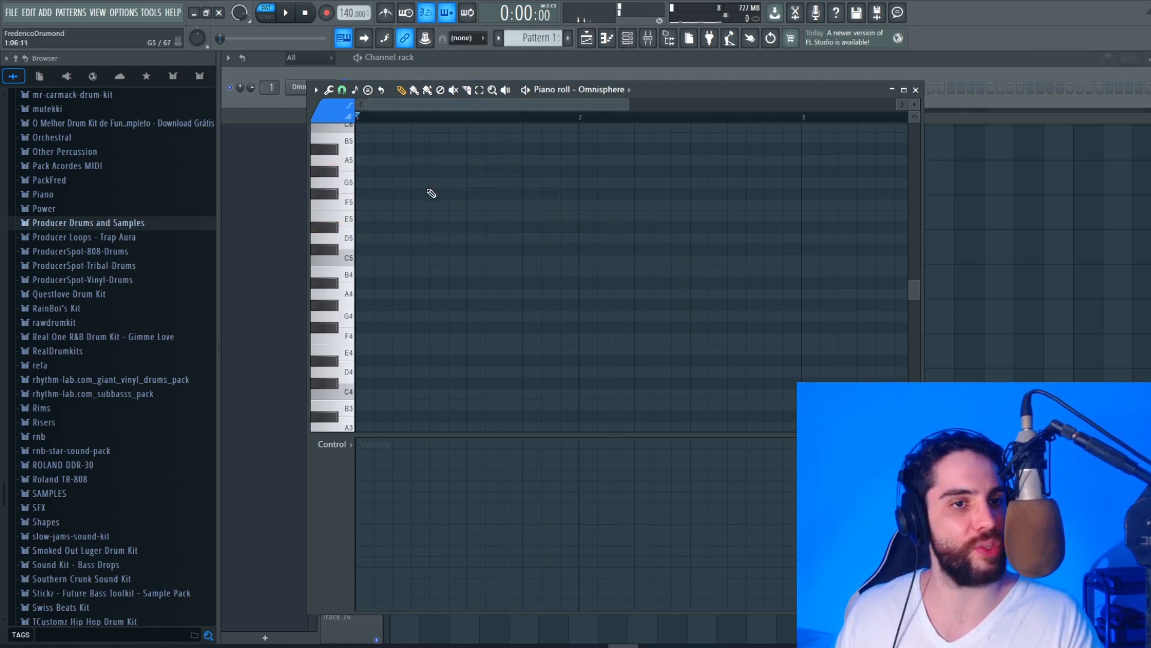
# - Set the piano roll's scale highlighting to Minor Natural (Aeolian) with F# as the root note
pyautogui.click(355, 91)
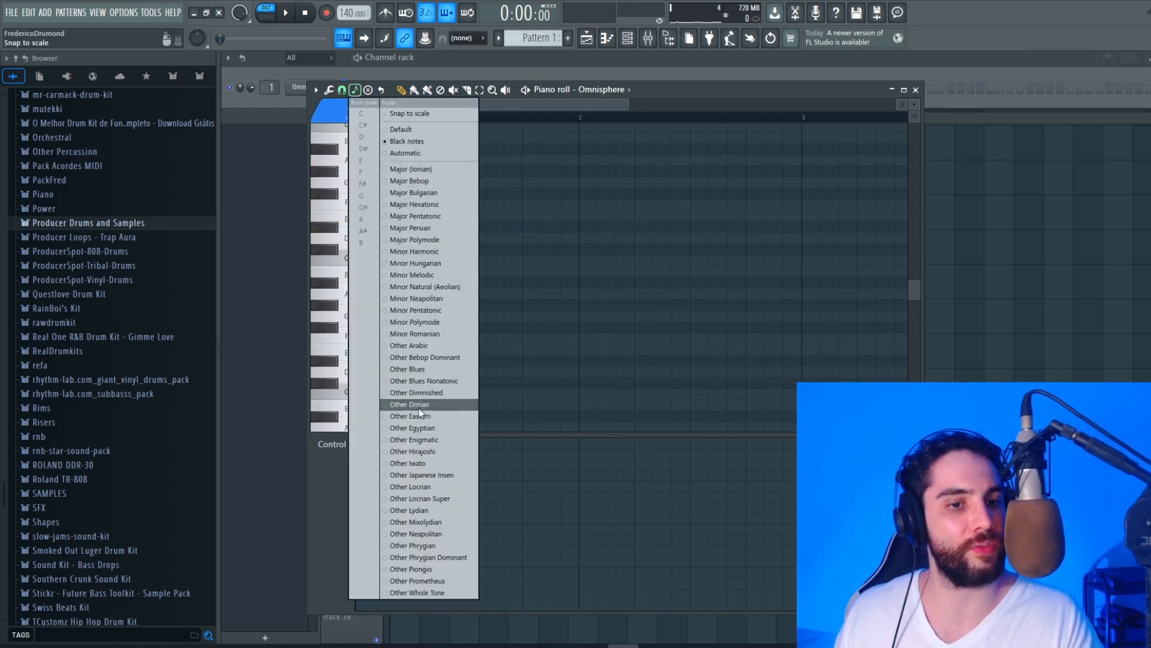
pyautogui.click(653, 90)
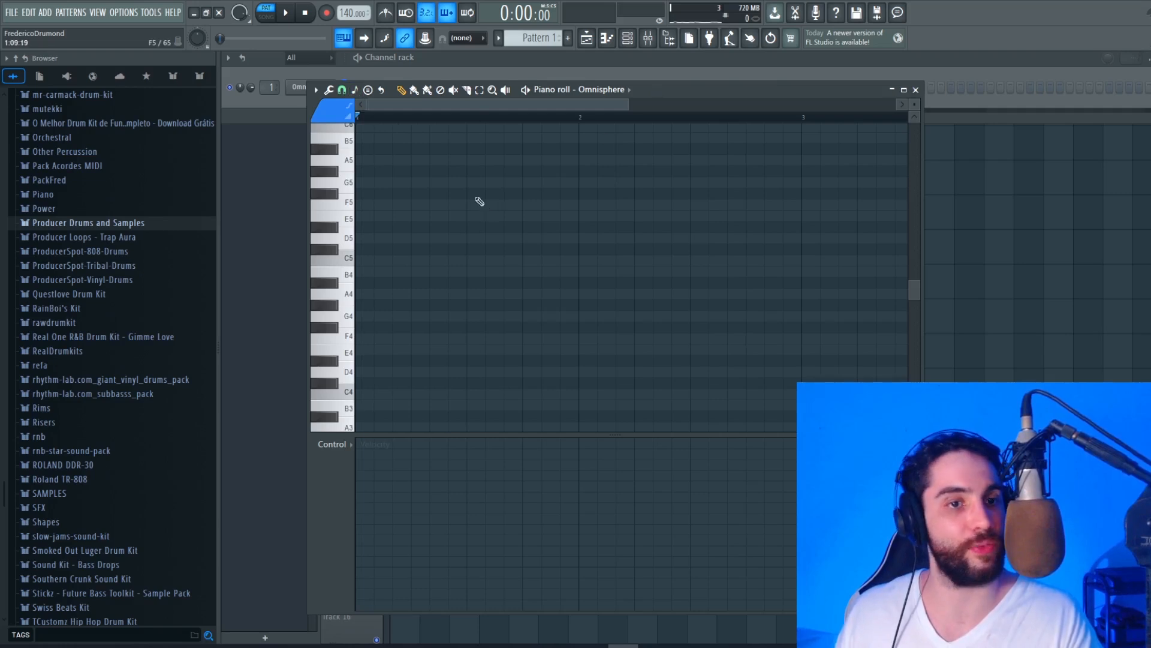
pyautogui.click(354, 91)
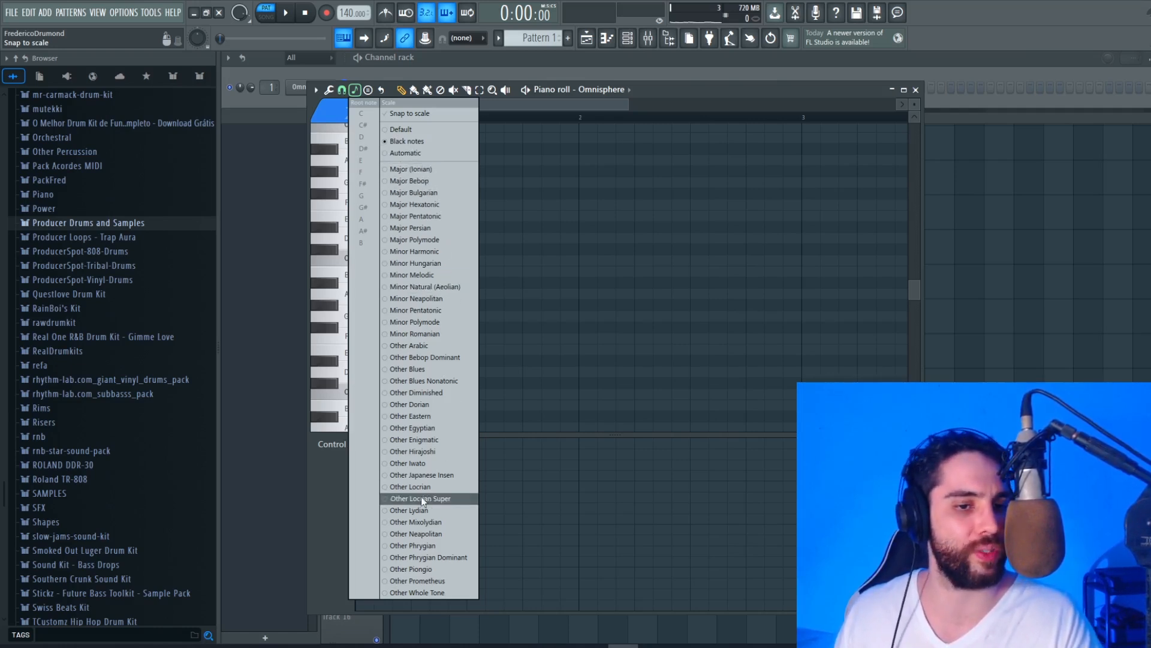
pyautogui.click(425, 286)
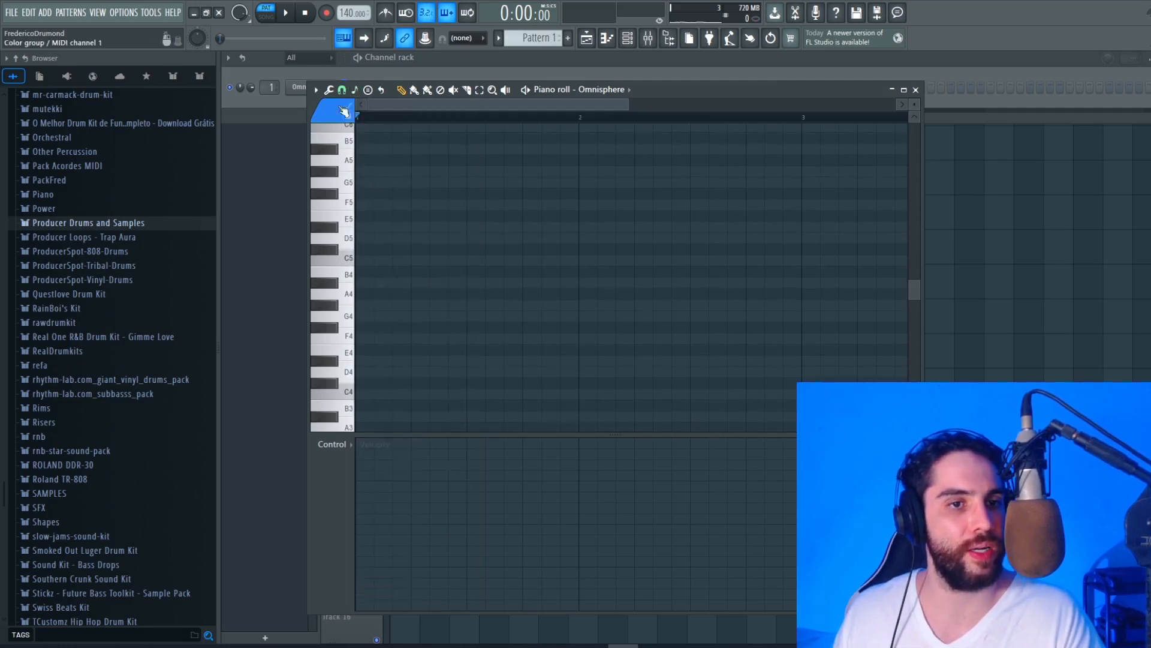
pyautogui.click(354, 90)
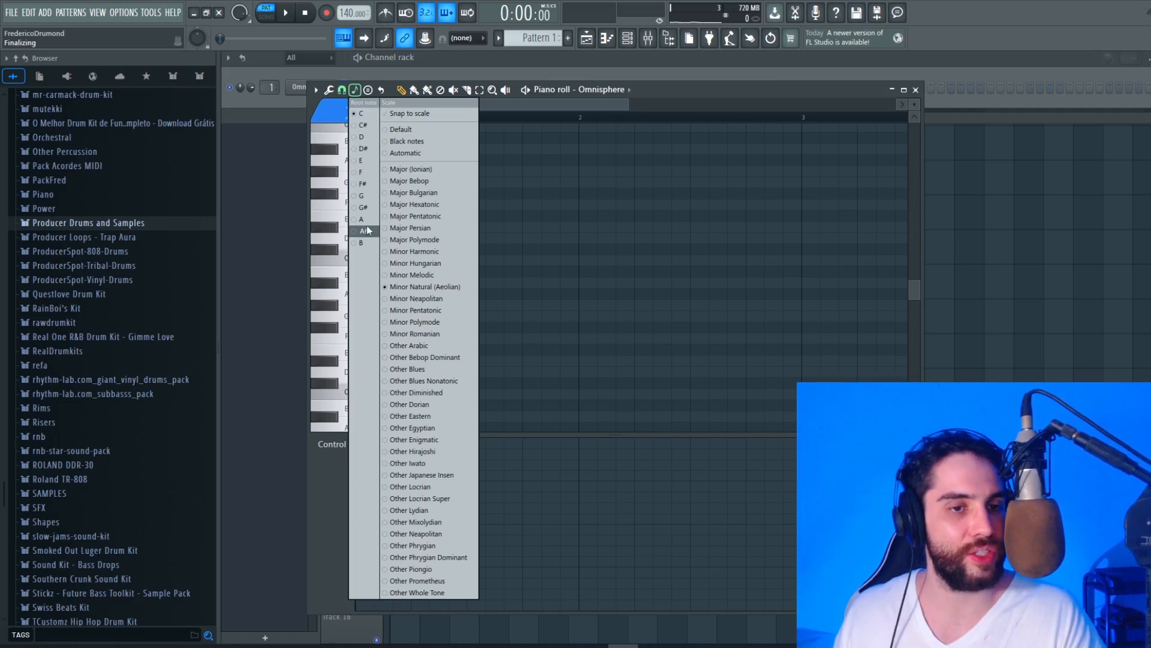
pyautogui.click(370, 185)
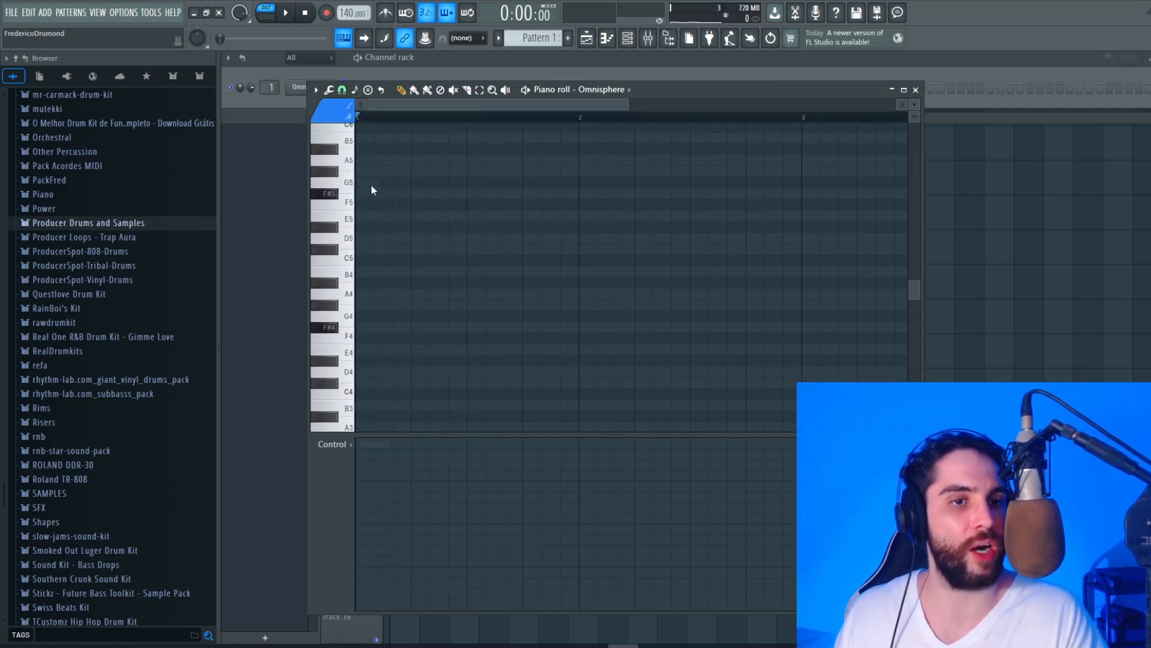
pyautogui.click(354, 93)
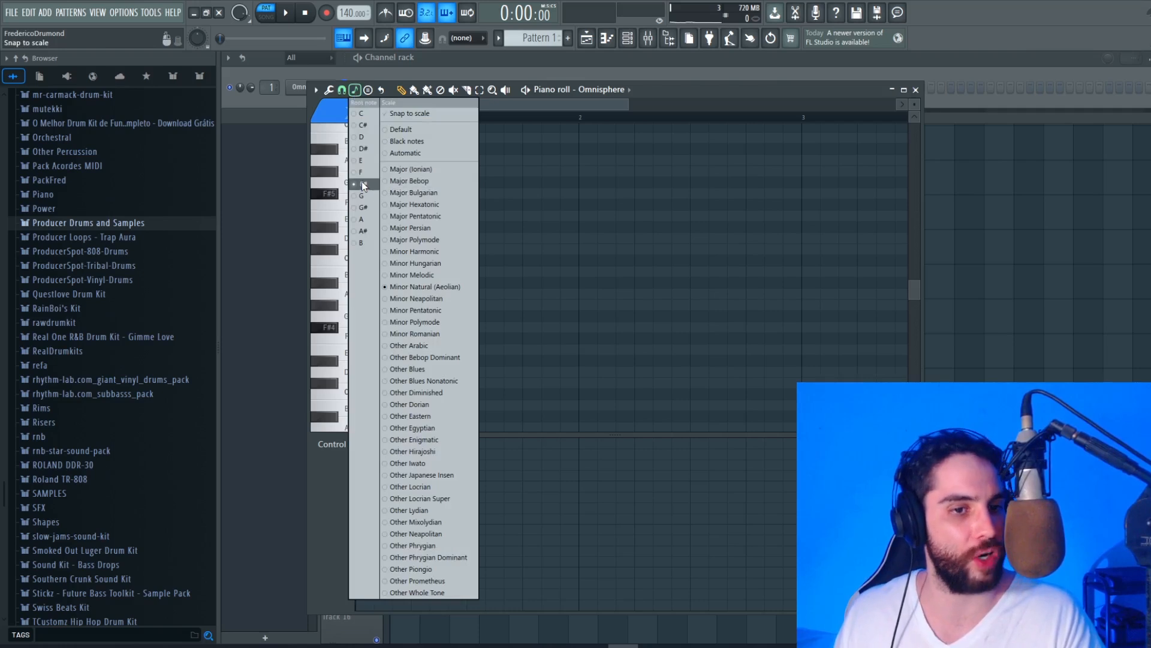
pyautogui.click(433, 286)
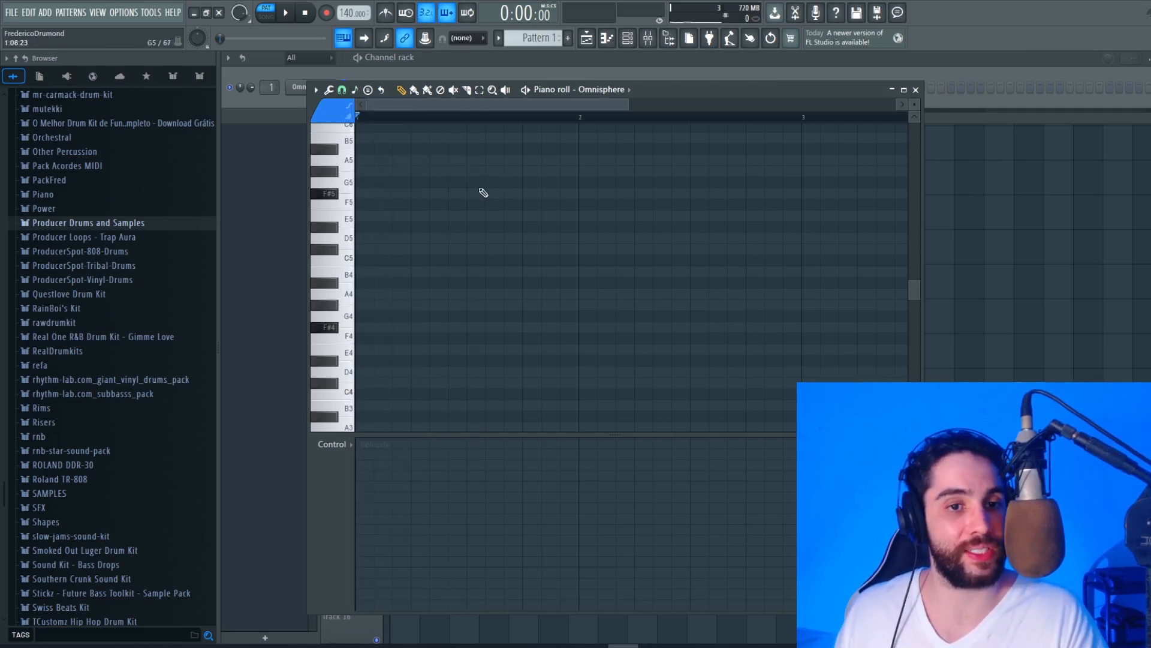
# - Sketch overlapping notes descending through the highlighted scale: B5, A5, G#5, F#5, E5, D5 and C#5
pyautogui.click(395, 138)
pyautogui.click(435, 160)
pyautogui.click(471, 172)
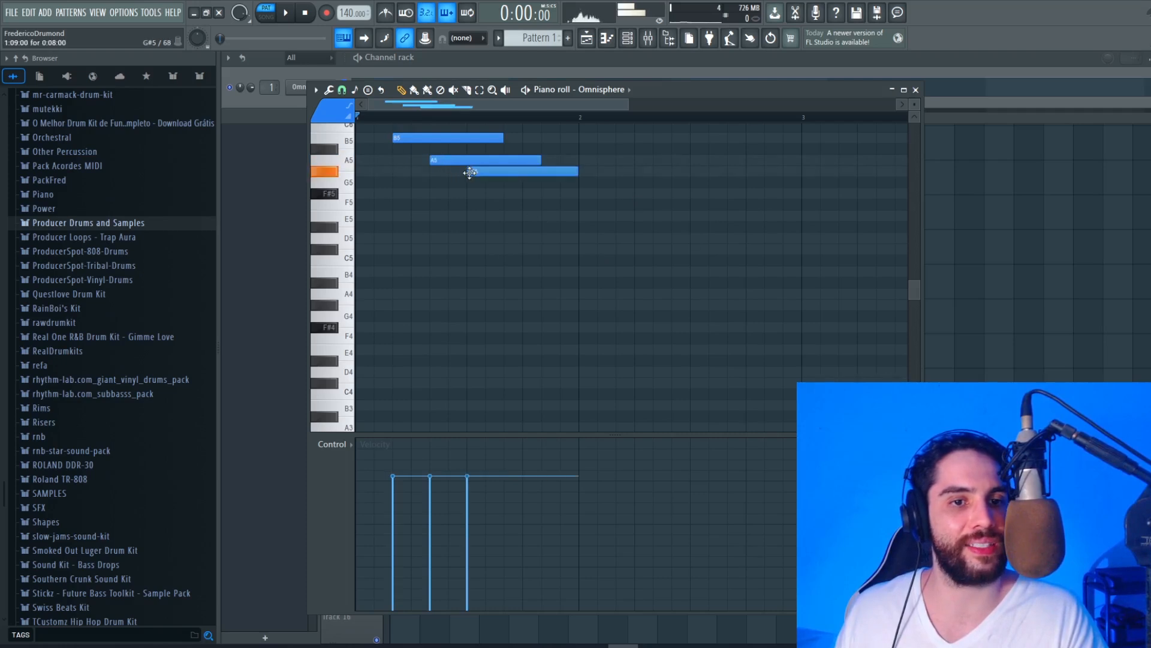
pyautogui.click(508, 193)
pyautogui.click(563, 215)
pyautogui.click(600, 238)
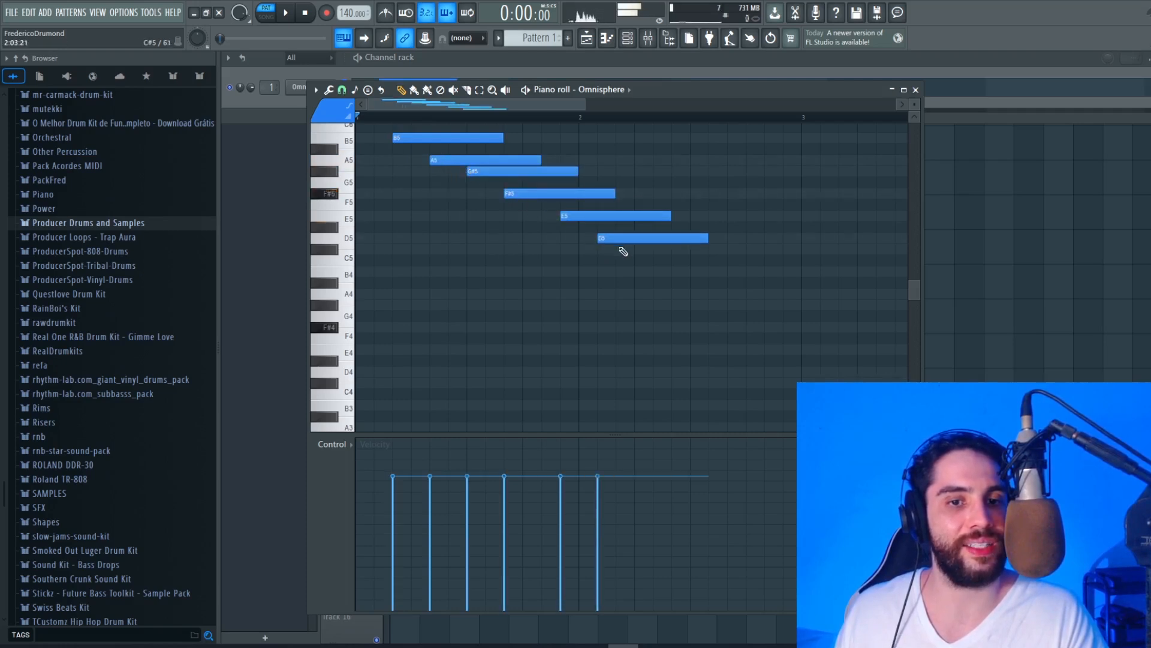
pyautogui.click(619, 250)
# - Recheck the scale setting, keeping Minor Natural (Aeolian), and add the out-of-scale notes A#4, G4 and F4 below the run
pyautogui.click(354, 89)
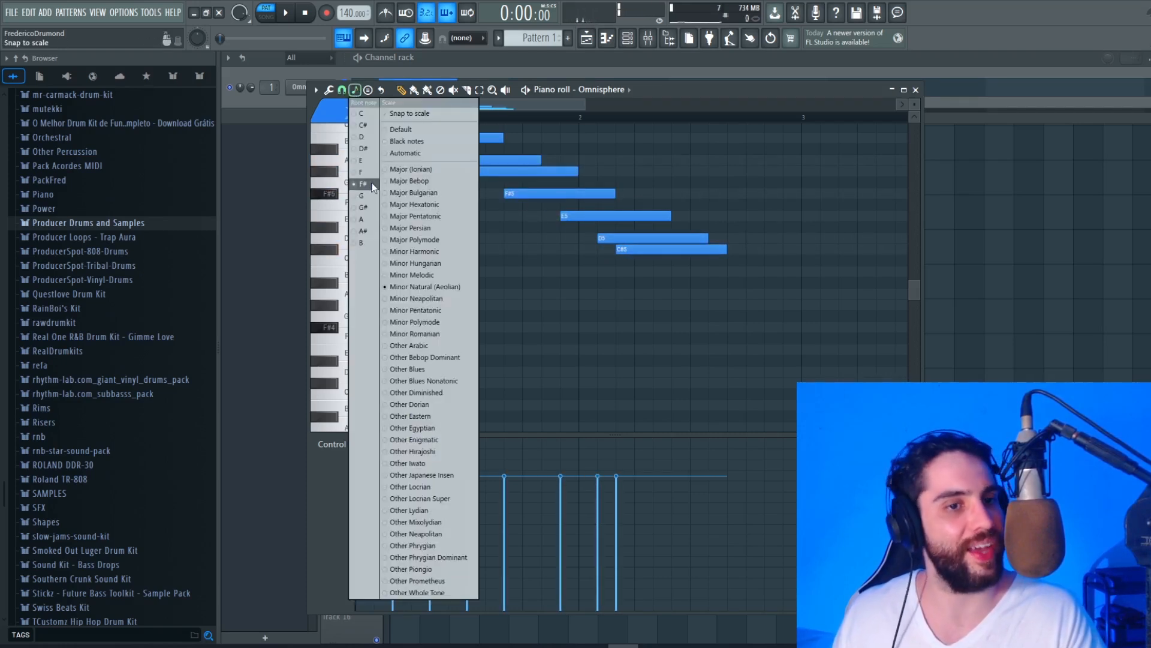
pyautogui.click(413, 283)
pyautogui.click(399, 283)
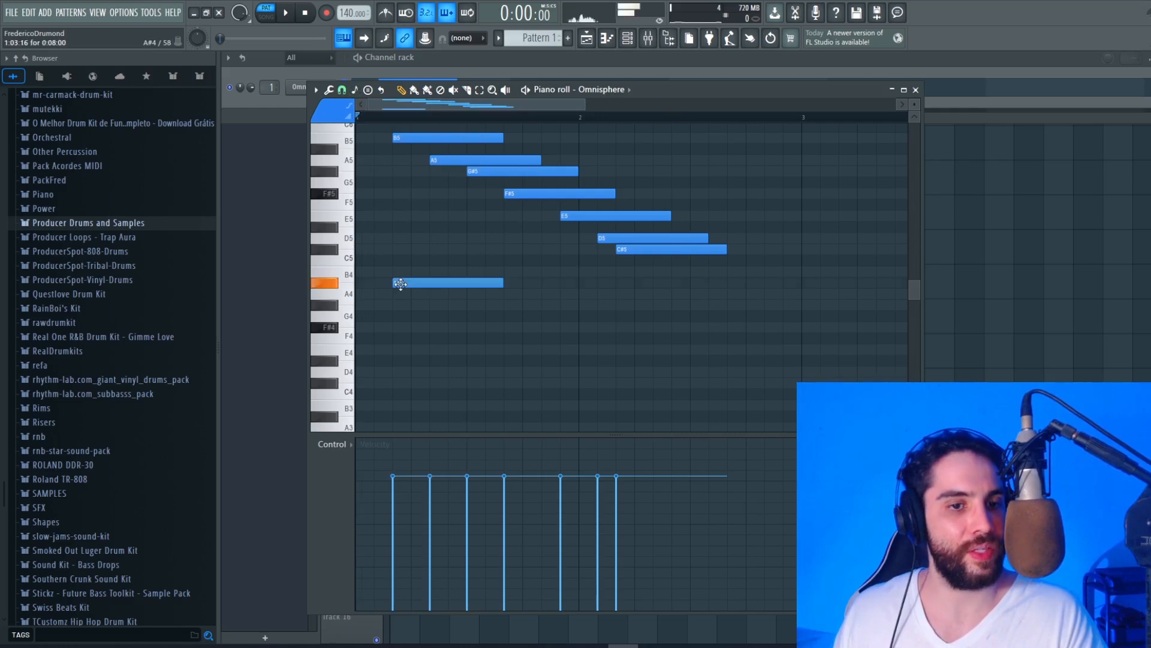
pyautogui.click(413, 316)
pyautogui.click(413, 338)
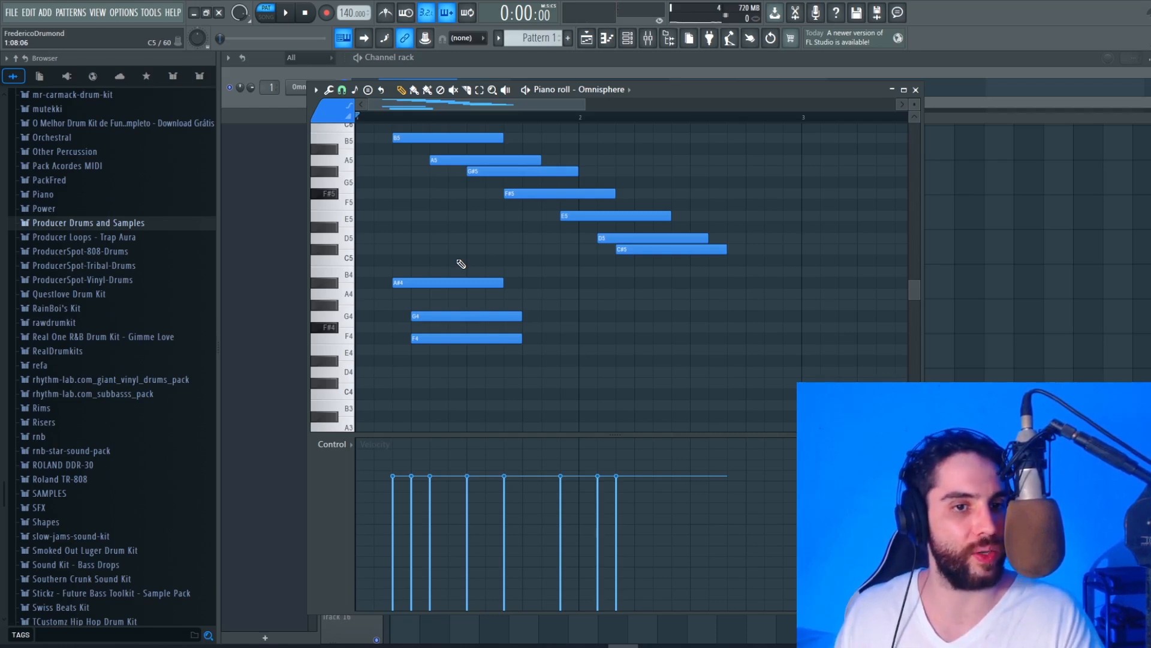
# - Erase the three out-of-scale notes and all seven notes of the descending run
pyautogui.rightClick(471, 282)
pyautogui.rightClick(489, 316)
pyautogui.rightClick(502, 338)
pyautogui.rightClick(665, 249)
pyautogui.rightClick(648, 238)
pyautogui.rightClick(612, 216)
pyautogui.rightClick(573, 193)
pyautogui.rightClick(540, 171)
pyautogui.rightClick(503, 160)
pyautogui.rightClick(459, 138)
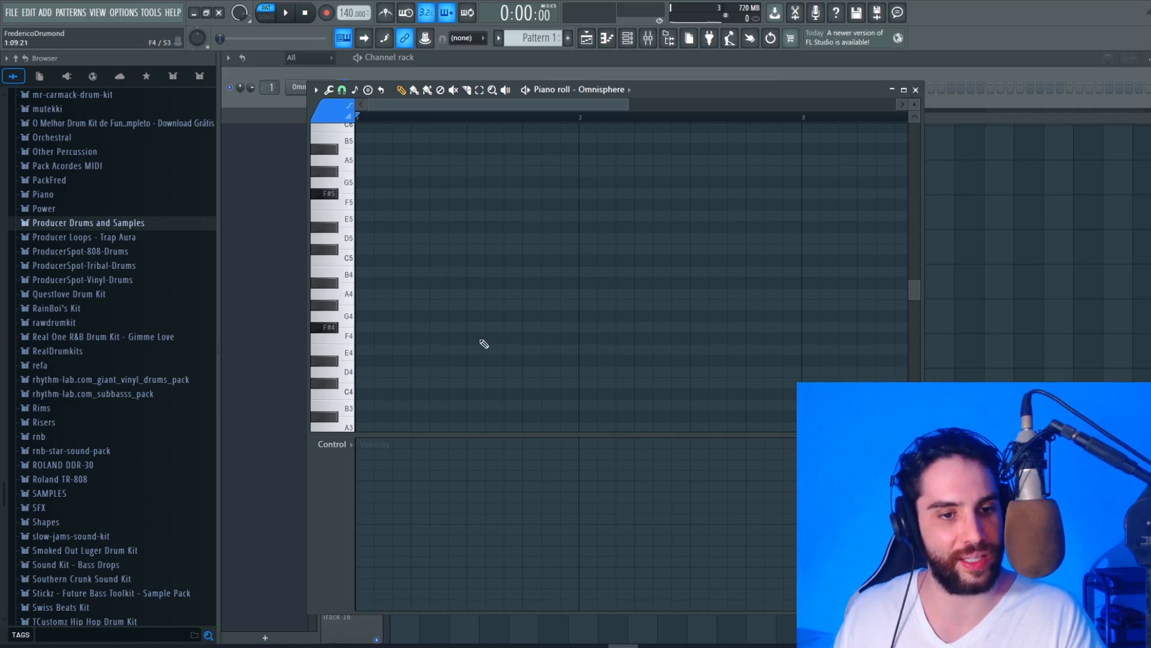
# - Build an F#4, A4 and C#5 chord at the start of bar 1 and play it back
pyautogui.moveTo(397, 328)
pyautogui.mouseDown()
pyautogui.moveTo(359, 328)
pyautogui.moveTo(369, 293)
pyautogui.mouseUp()
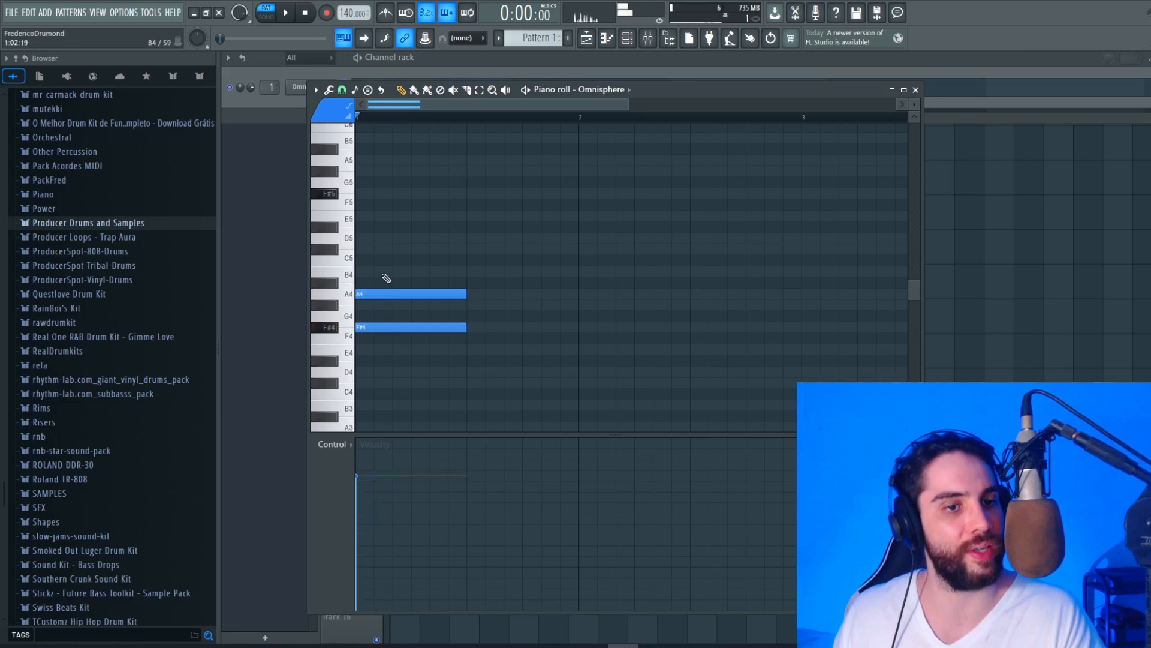
pyautogui.click(380, 251)
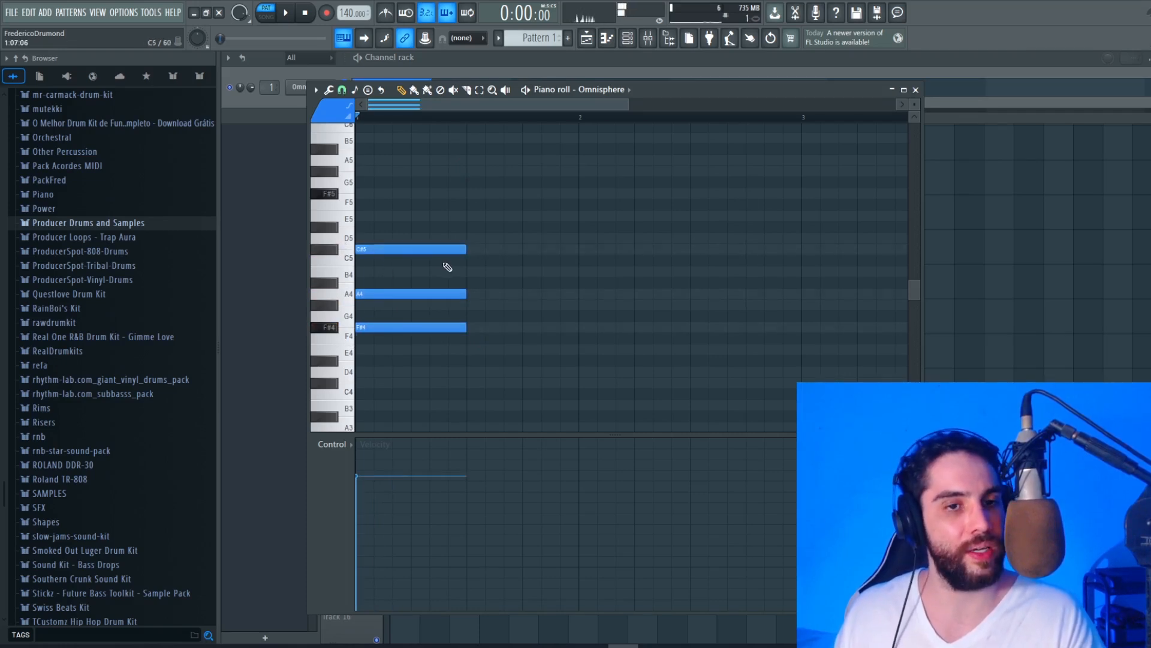
pyautogui.press('space')
pyautogui.press('space')
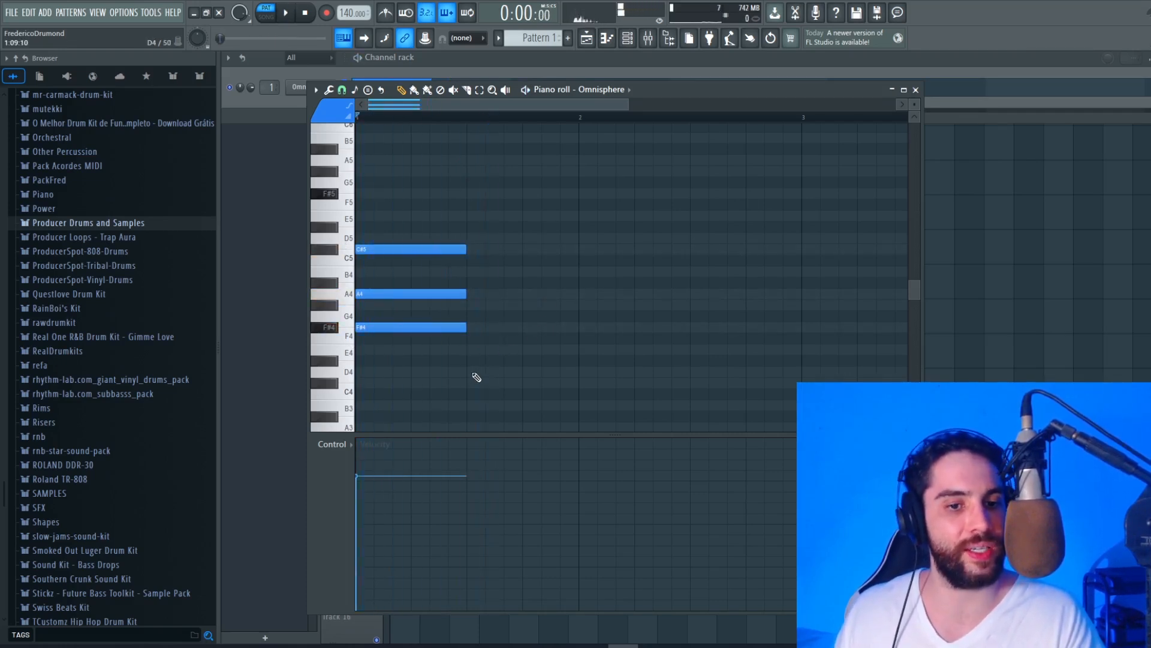
# - Add a second chord of D4, F#4 and A4 directly after the first, in the second half of bar 1
pyautogui.click(474, 373)
pyautogui.click(475, 327)
pyautogui.click(474, 294)
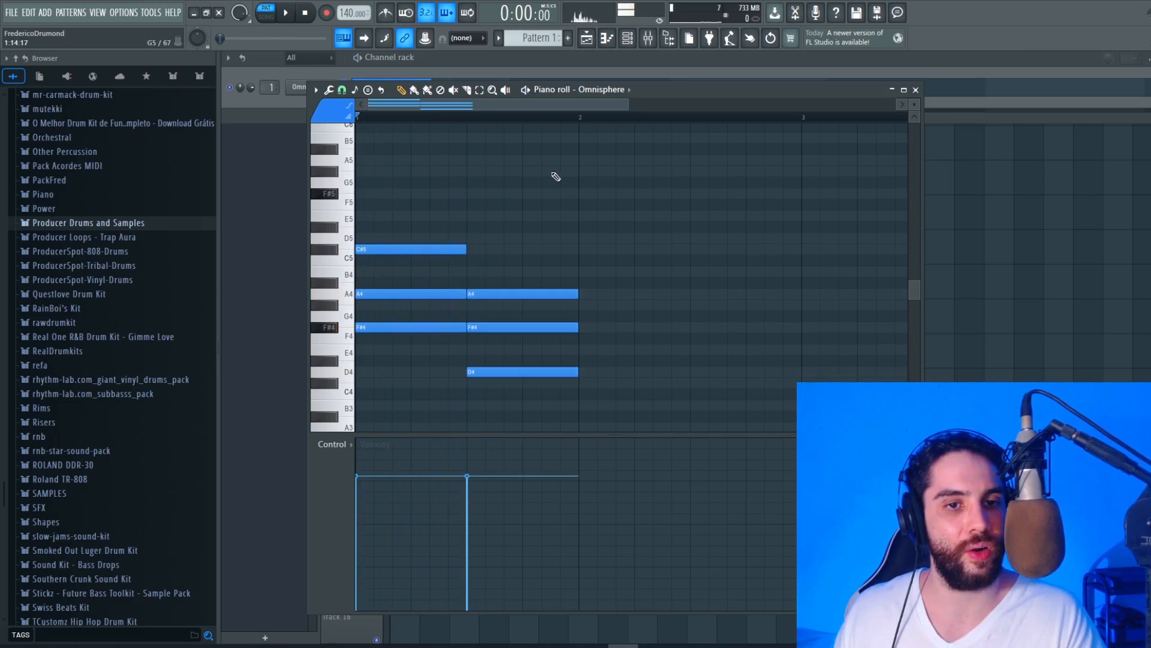
# - Add a third chord of E4, G#4 and B4 at the start of bar 2
pyautogui.click(584, 350)
pyautogui.click(585, 305)
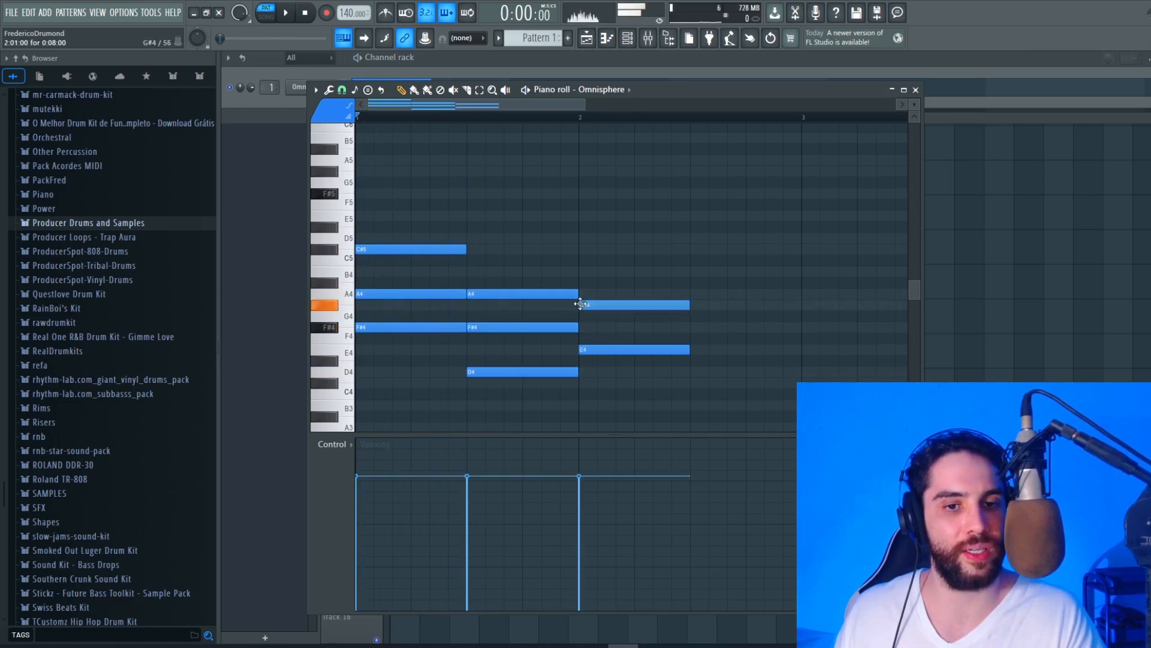
pyautogui.click(585, 249)
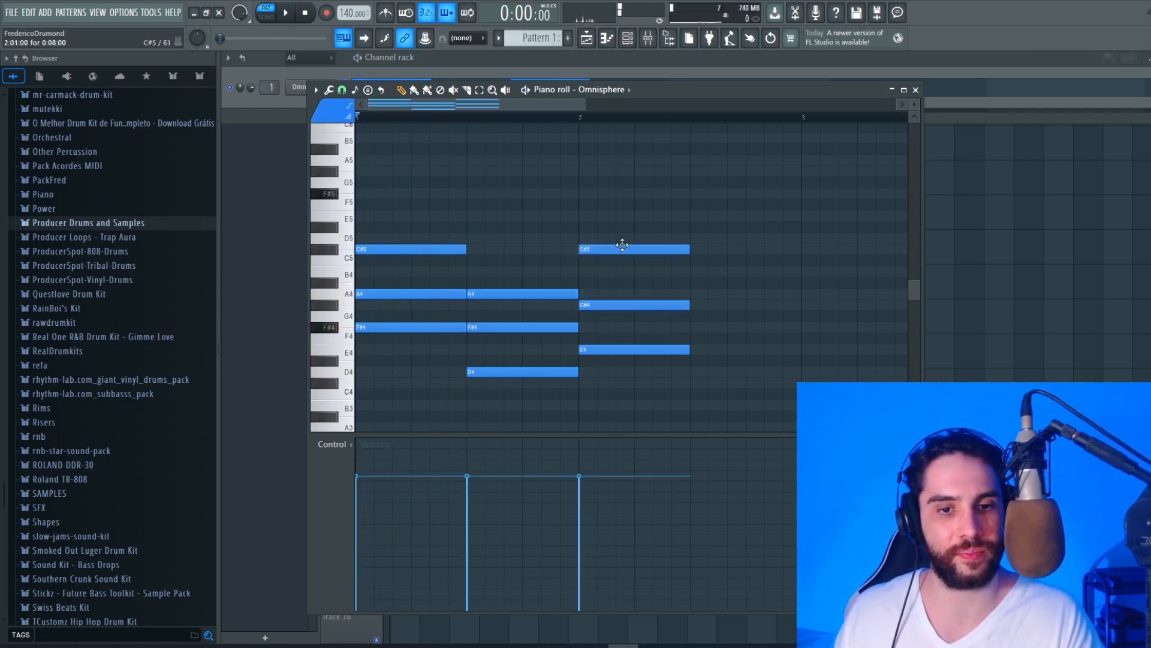
pyautogui.moveTo(624, 249); pyautogui.dragTo(624, 271)
# - Try F#4, A4 and C#5 as the fourth chord in the second half of bar 2 and play the progression
pyautogui.click(696, 327)
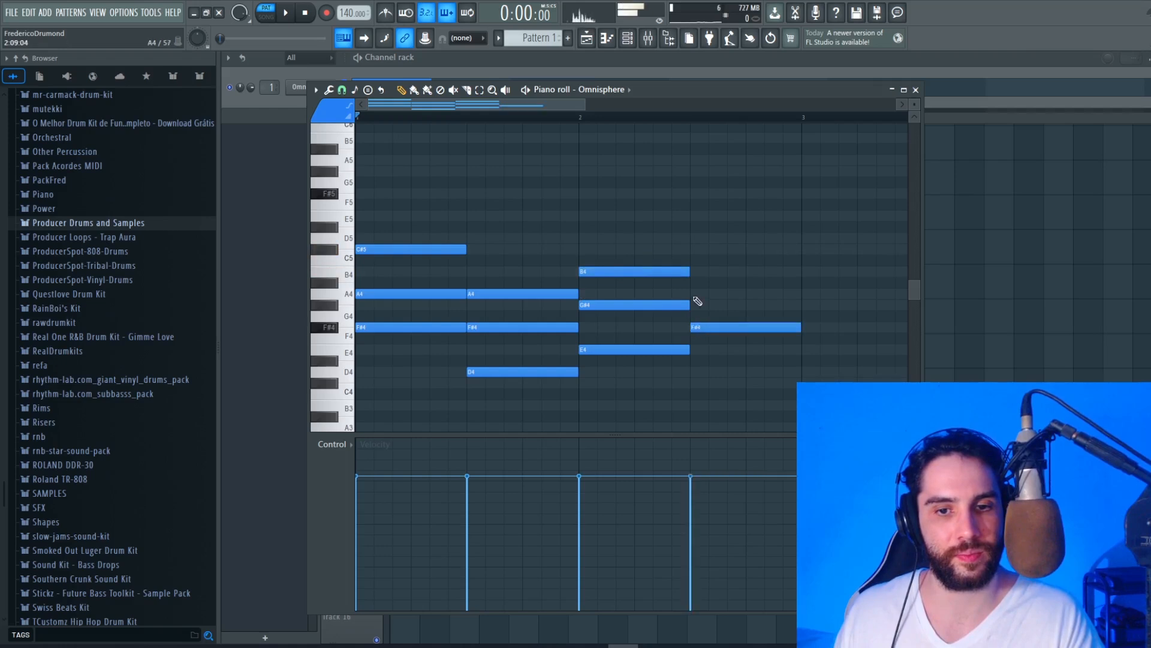
pyautogui.click(695, 294)
pyautogui.click(696, 249)
pyautogui.press('space')
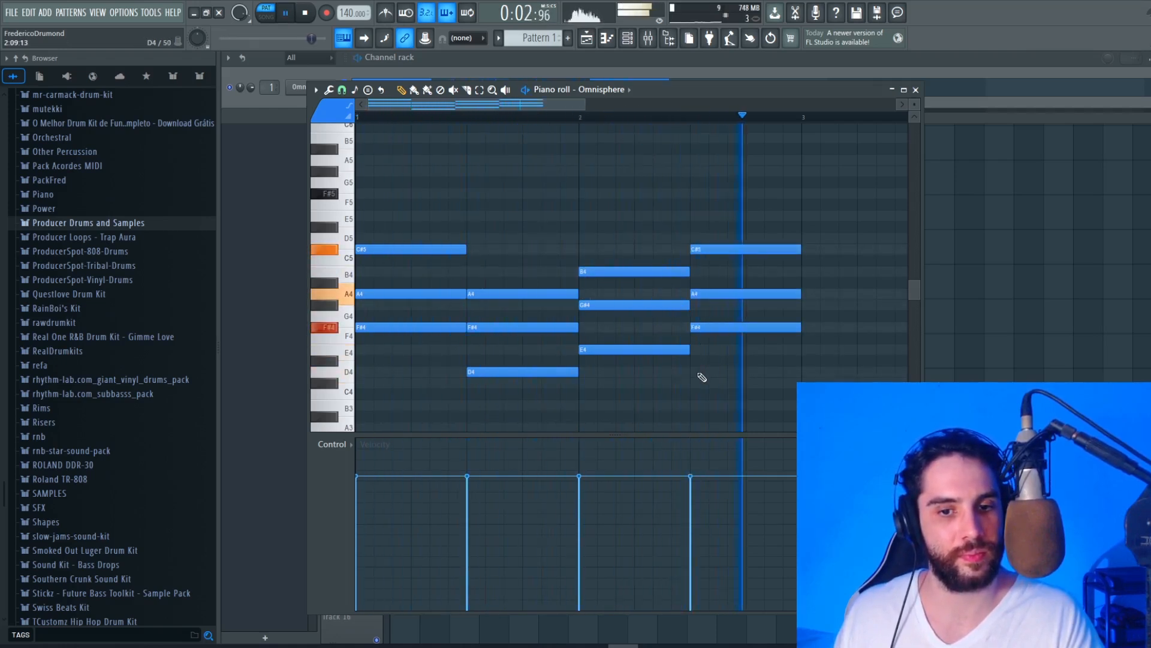
# - Replace the fourth chord's notes with C#4, E4 and G#4 and listen to the progression
pyautogui.click(697, 382)
pyautogui.rightClick(699, 328)
pyautogui.rightClick(699, 294)
pyautogui.rightClick(699, 250)
pyautogui.click(695, 350)
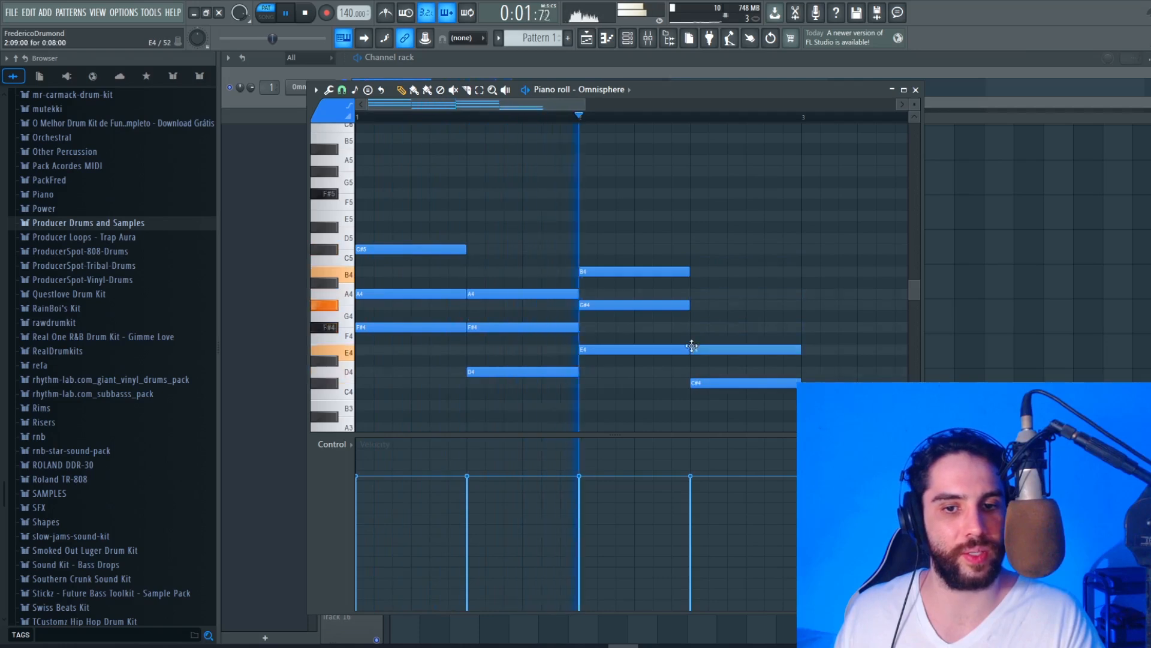
pyautogui.click(695, 304)
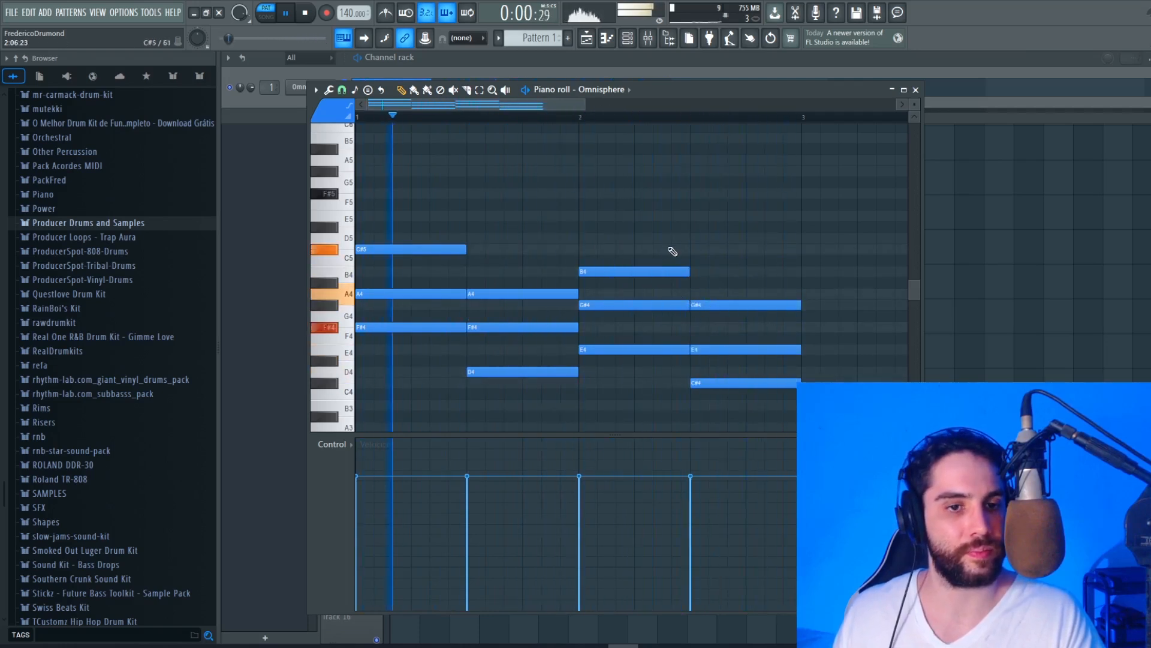
pyautogui.scroll(-2, 684, 246)
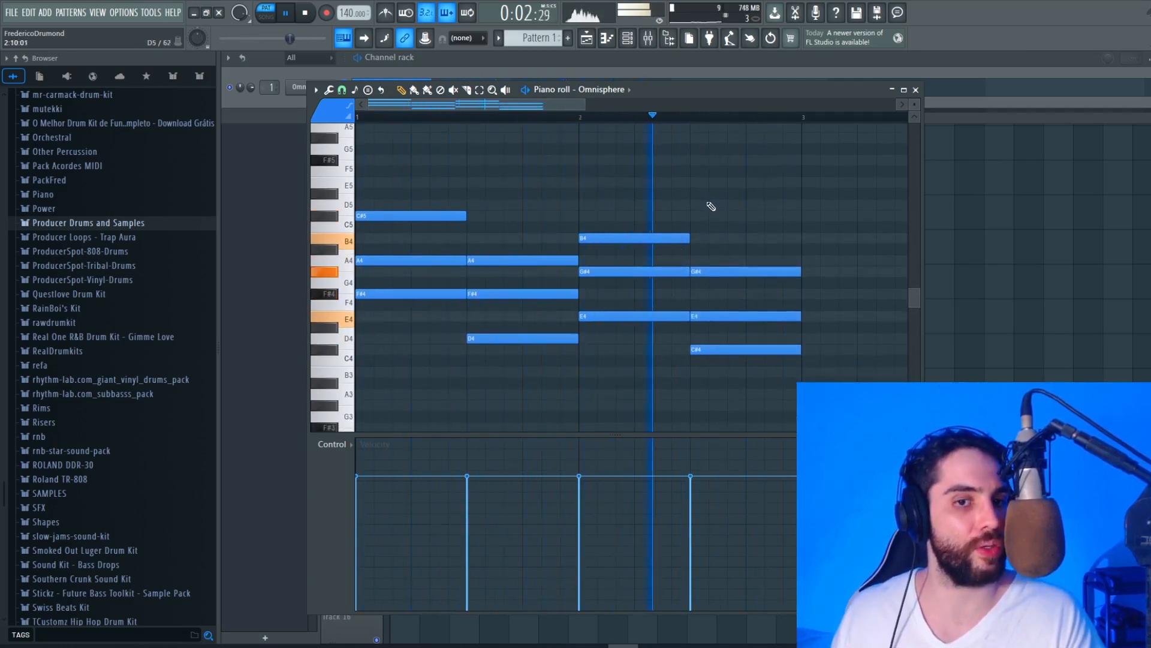
pyautogui.press('space')
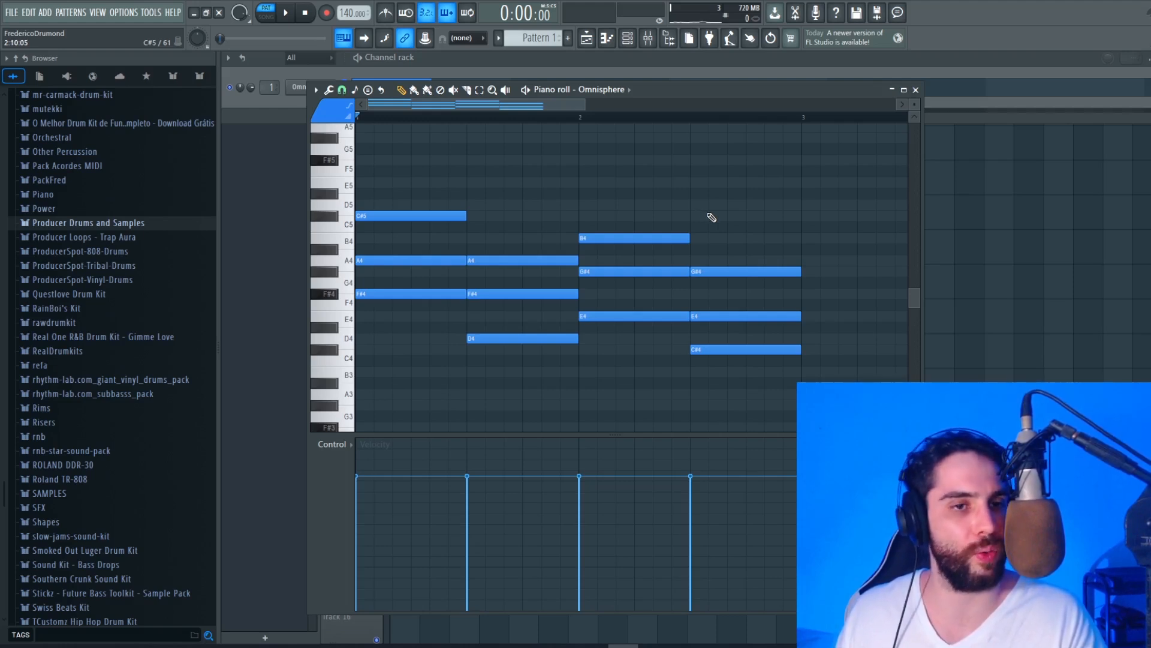
pyautogui.press('space')
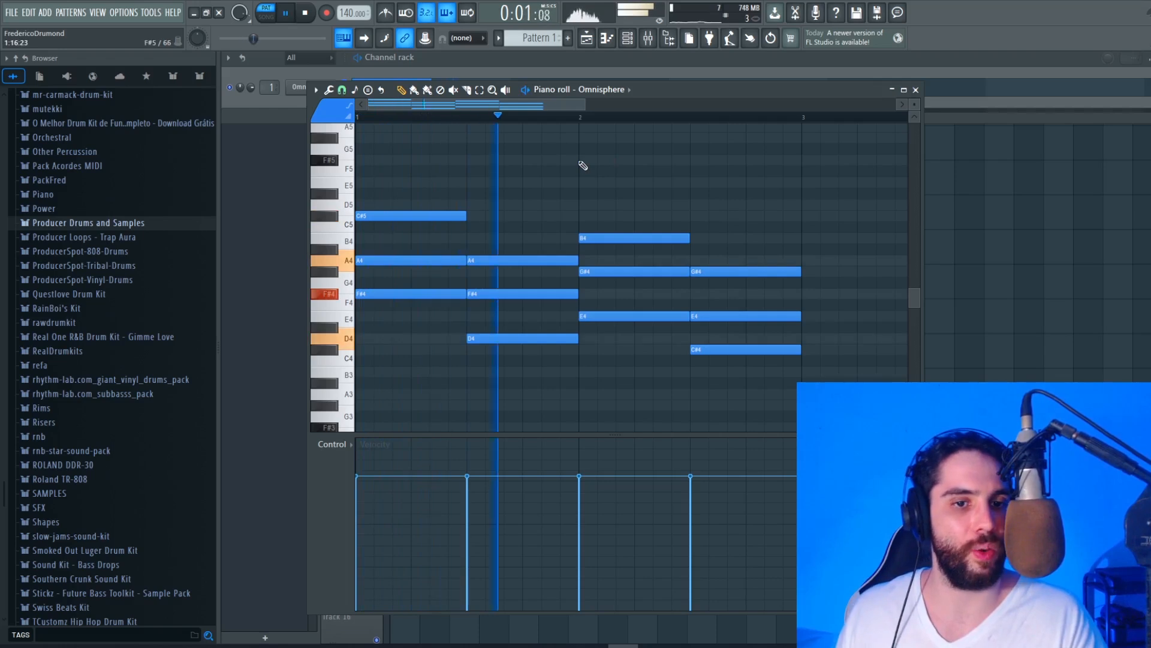
pyautogui.press('space')
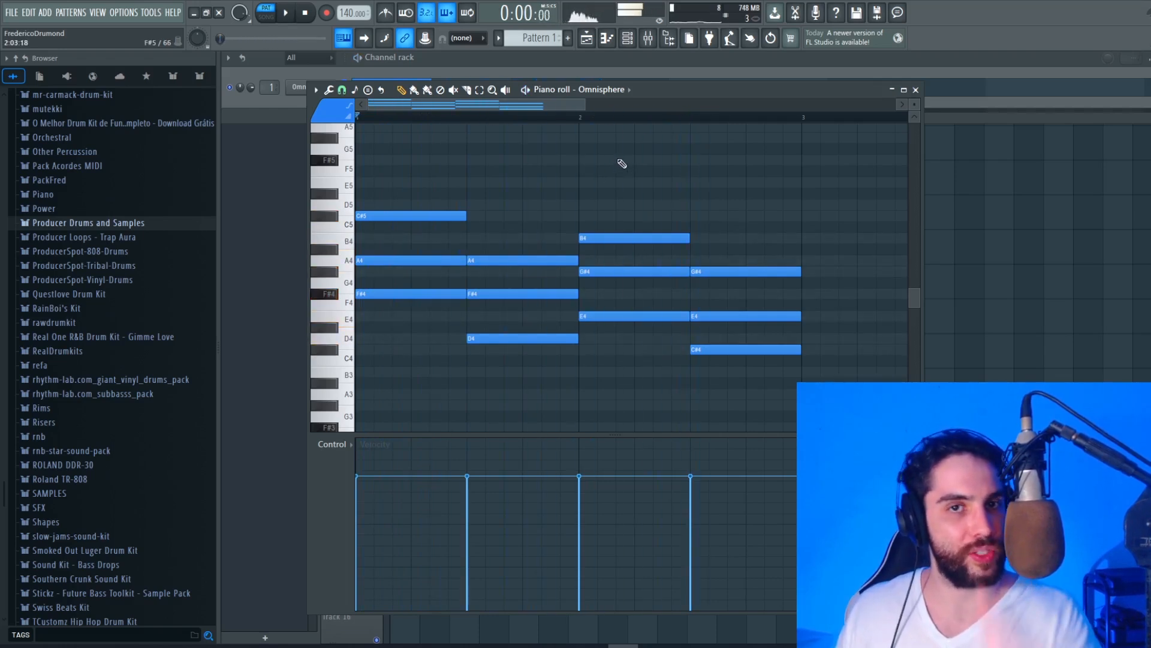
# - Duplicate the lowest note of each chord one octave lower as a bass line of F#3, D3, E3 and C#3
pyautogui.scroll(-2, 622, 163)
pyautogui.keyDown('ctrl'); pyautogui.click(421, 260); pyautogui.keyUp('ctrl')
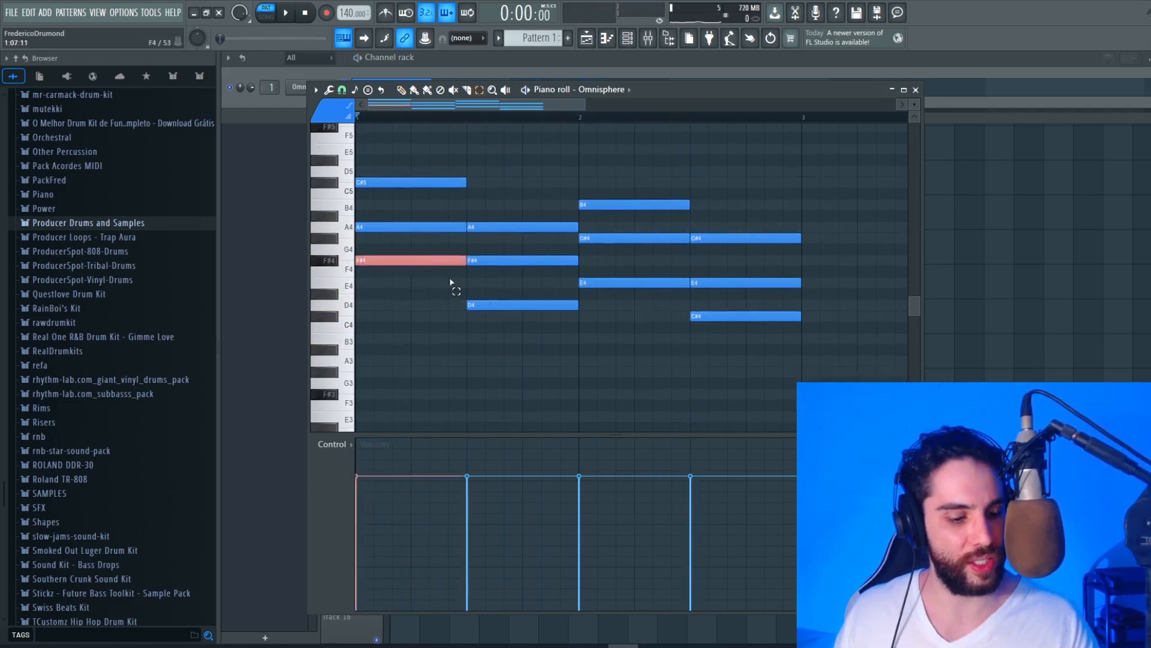
pyautogui.keyDown('ctrl'); pyautogui.click(498, 304); pyautogui.keyUp('ctrl')
pyautogui.keyDown('ctrl'); pyautogui.click(636, 283); pyautogui.keyUp('ctrl')
pyautogui.keyDown('ctrl'); pyautogui.click(717, 316); pyautogui.keyUp('ctrl')
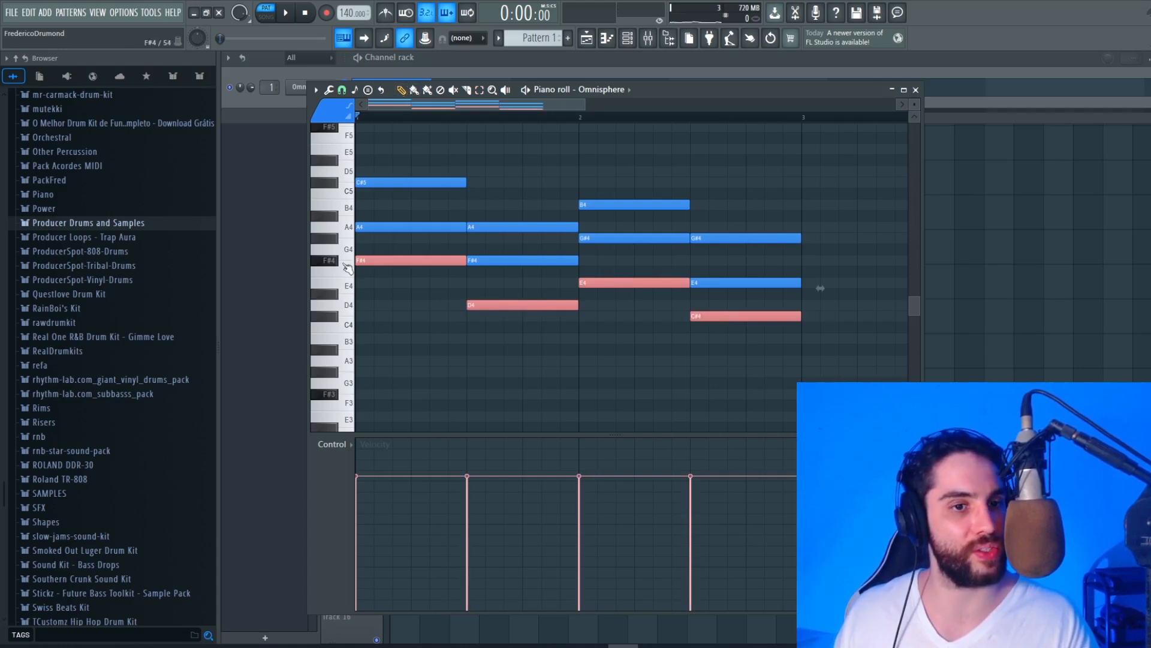
pyautogui.scroll(-3, 456, 255)
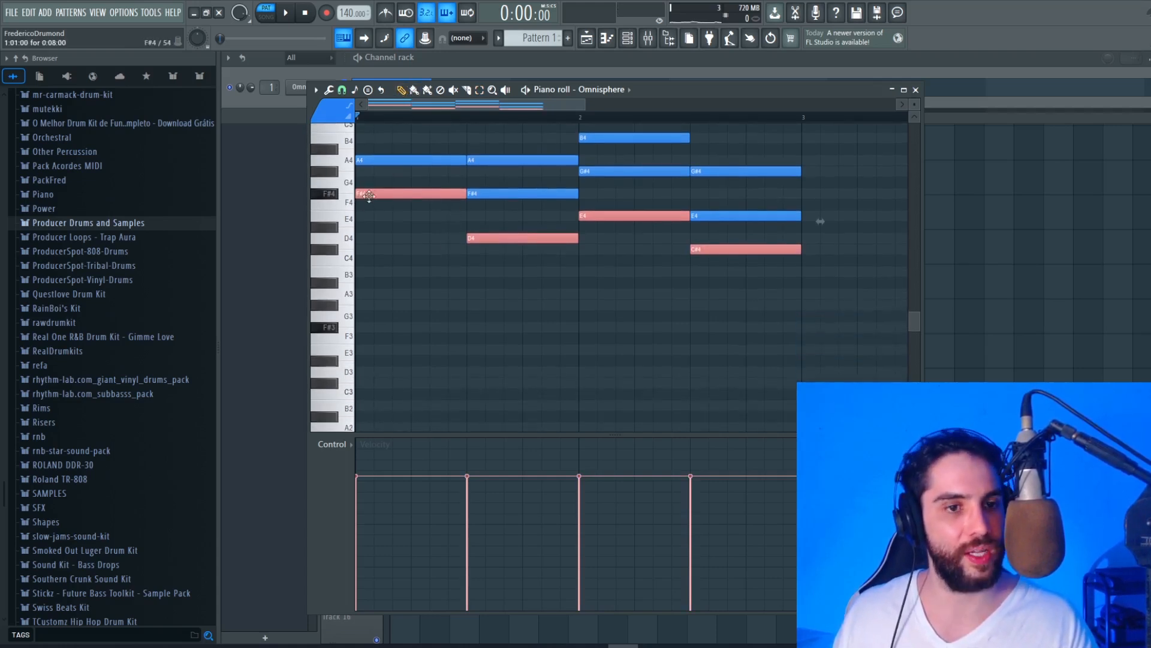
pyautogui.moveTo(371, 194); pyautogui.dragTo(368, 338)
# - Duplicate the bass notes another octave lower, starting on F#2, and clear the selection
pyautogui.scroll(-2, 375, 317)
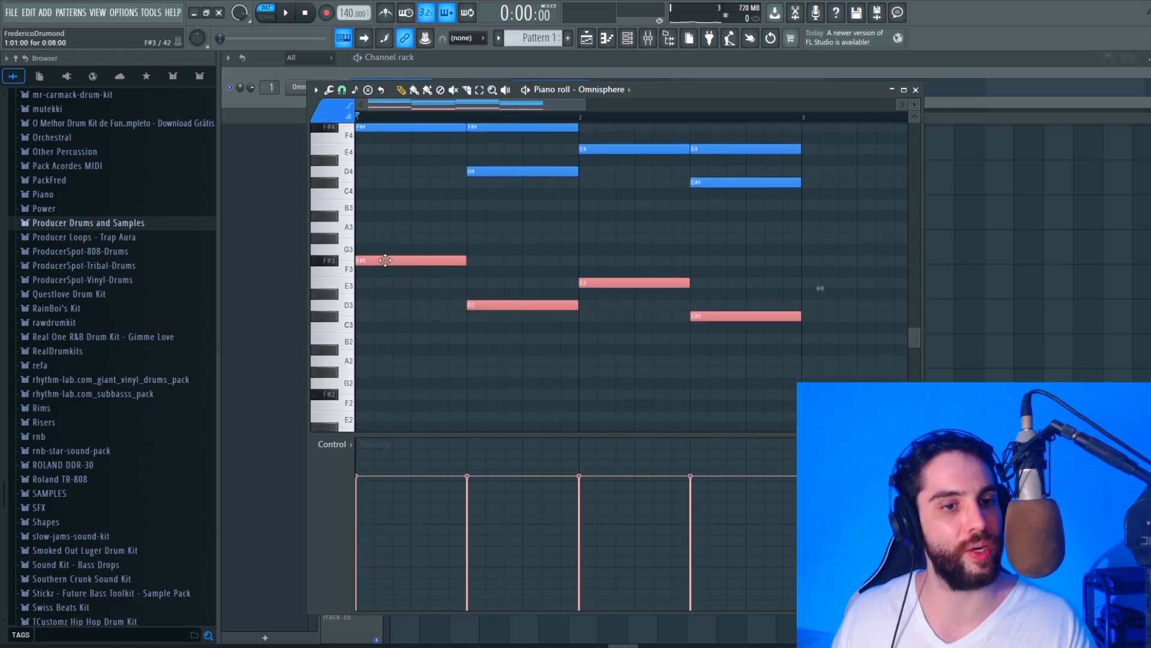
pyautogui.moveTo(382, 261); pyautogui.dragTo(373, 399)
pyautogui.scroll(4, 403, 348)
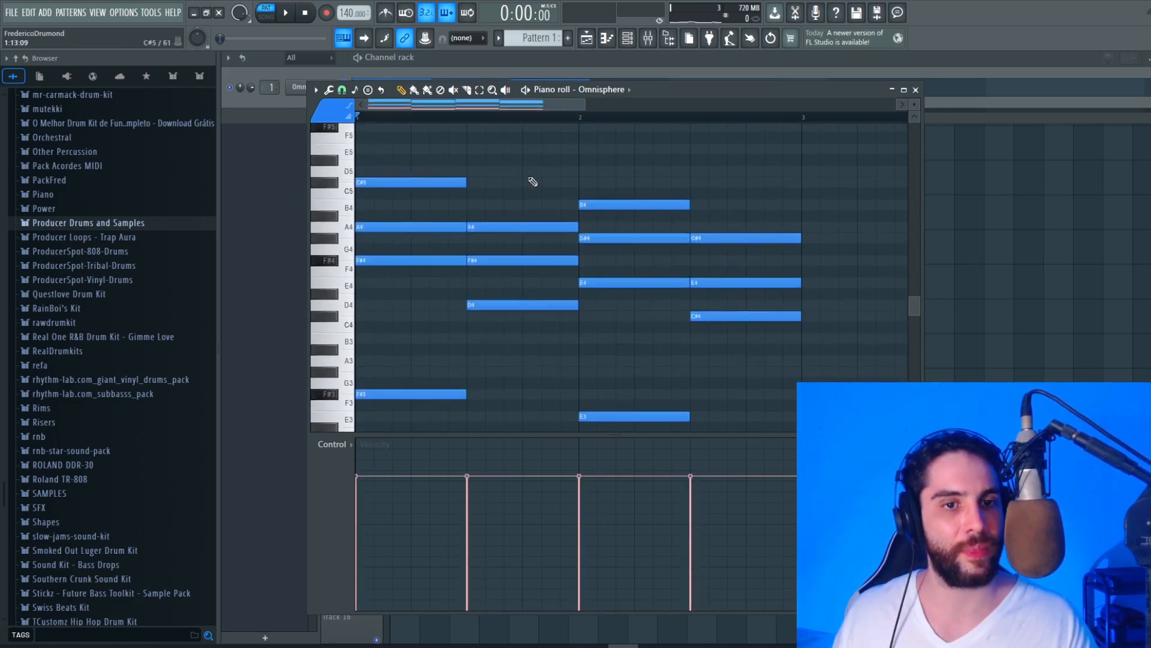
pyautogui.click(532, 161)
pyautogui.rightClick(533, 162)
# - Raise the second chord's D4 note one octave to D5
pyautogui.scroll(1, 498, 174)
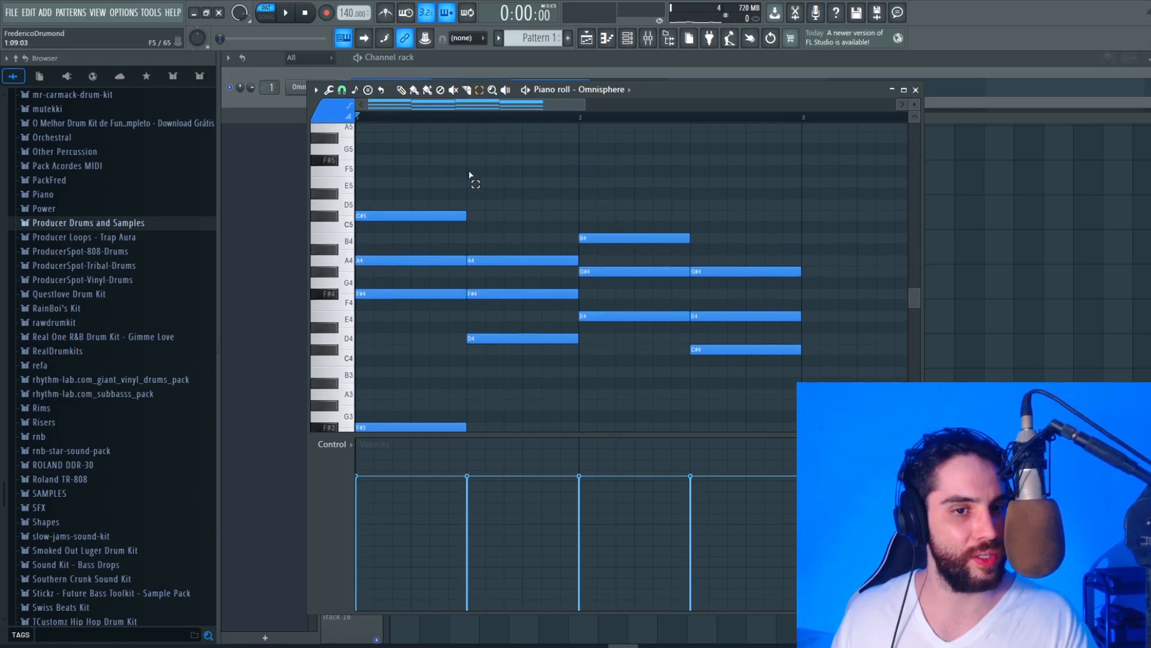
pyautogui.moveTo(528, 370); pyautogui.dragTo(516, 337)
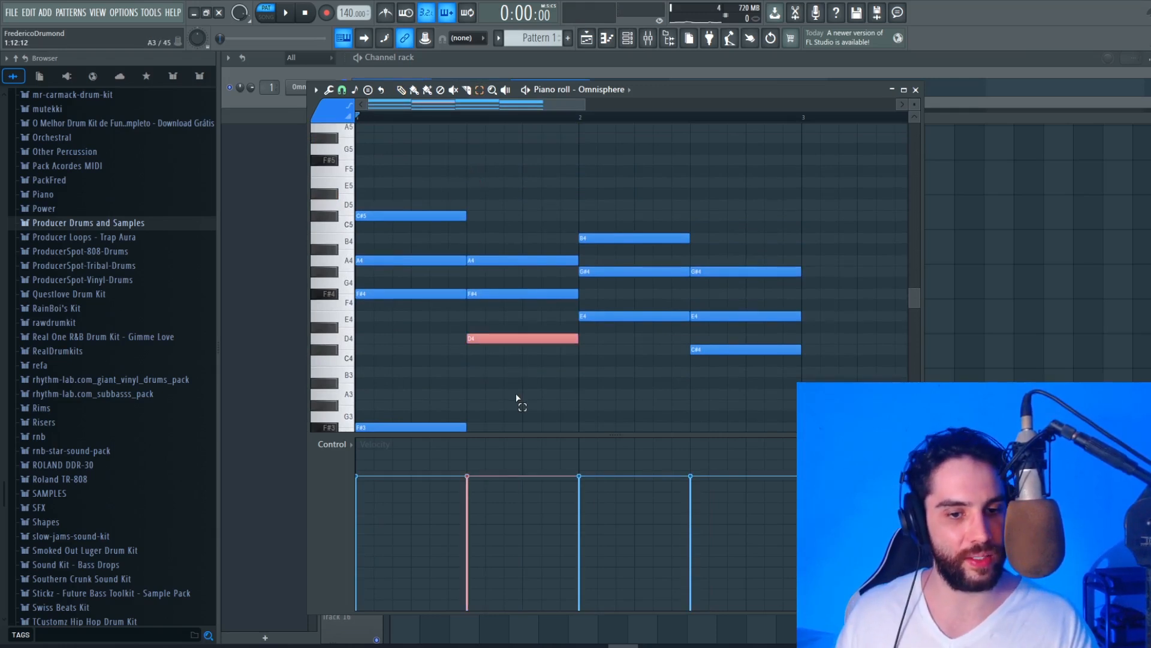
pyautogui.click(353, 341)
pyautogui.click(353, 206)
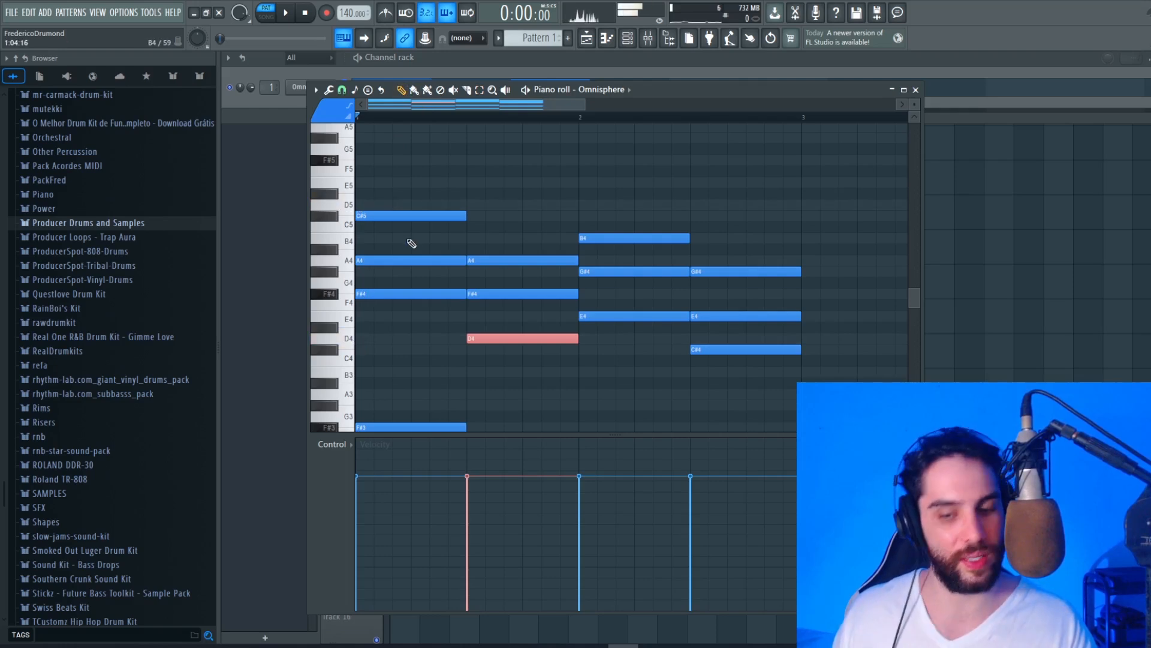
pyautogui.hotkey('ctrl', 'Up')
# - Raise the fourth chord's C#4 note one octave to C#5 and clear the selection
pyautogui.click(757, 361)
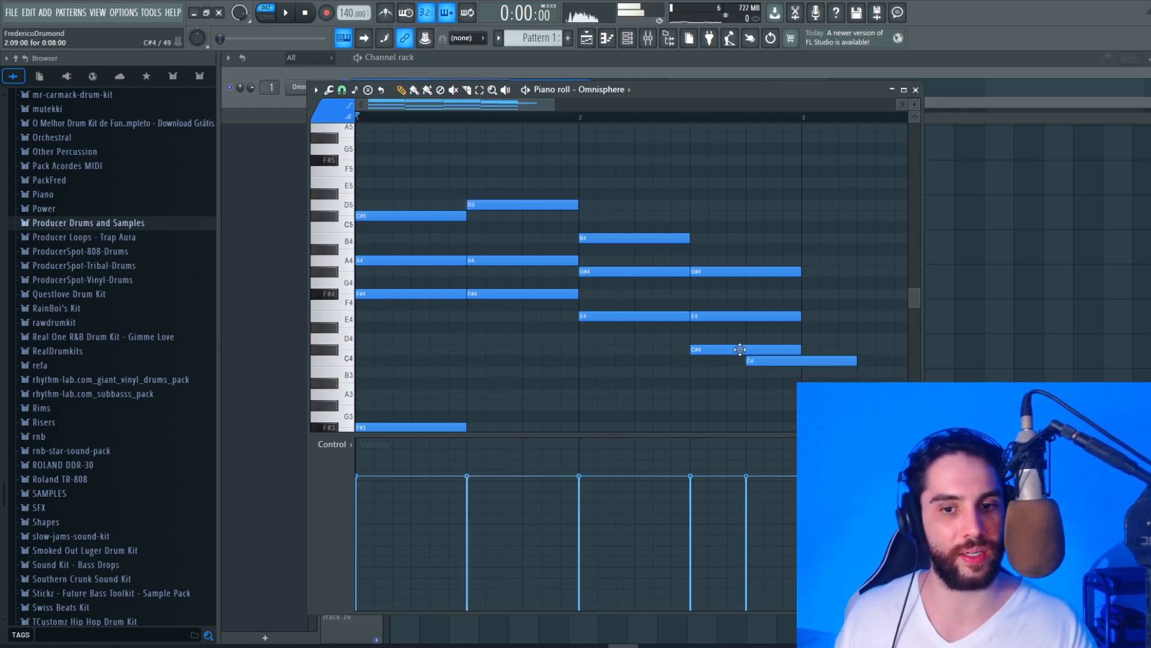
pyautogui.rightClick(755, 360)
pyautogui.moveTo(725, 386); pyautogui.dragTo(719, 353)
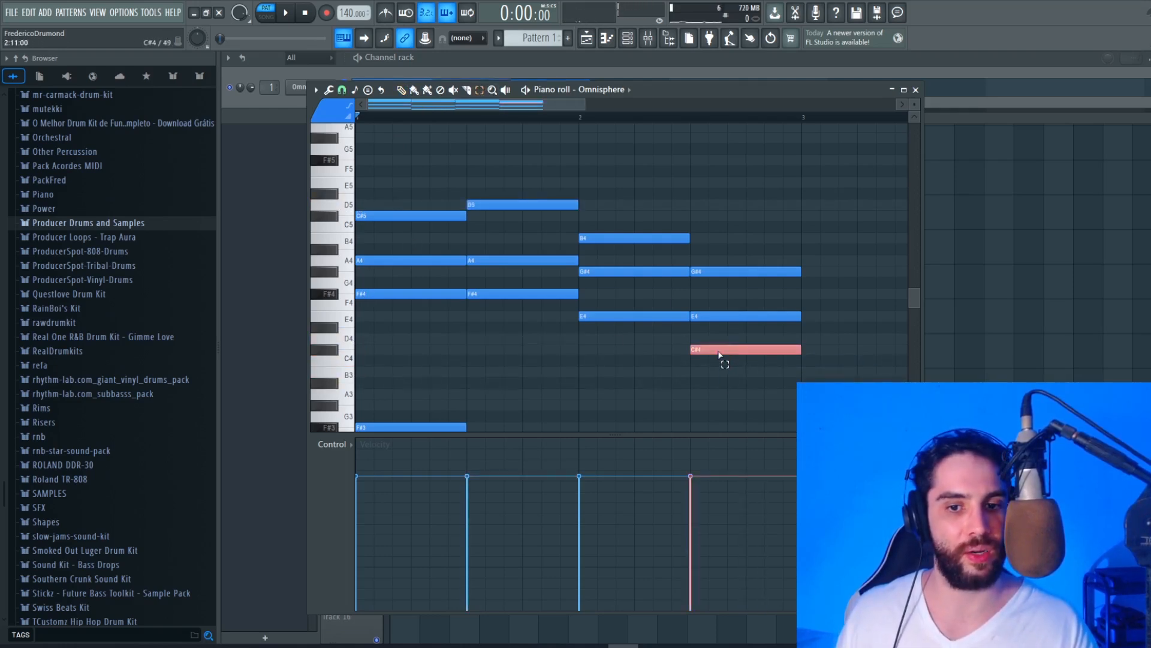
pyautogui.hotkey('ctrl', 'Up')
pyautogui.click(619, 168)
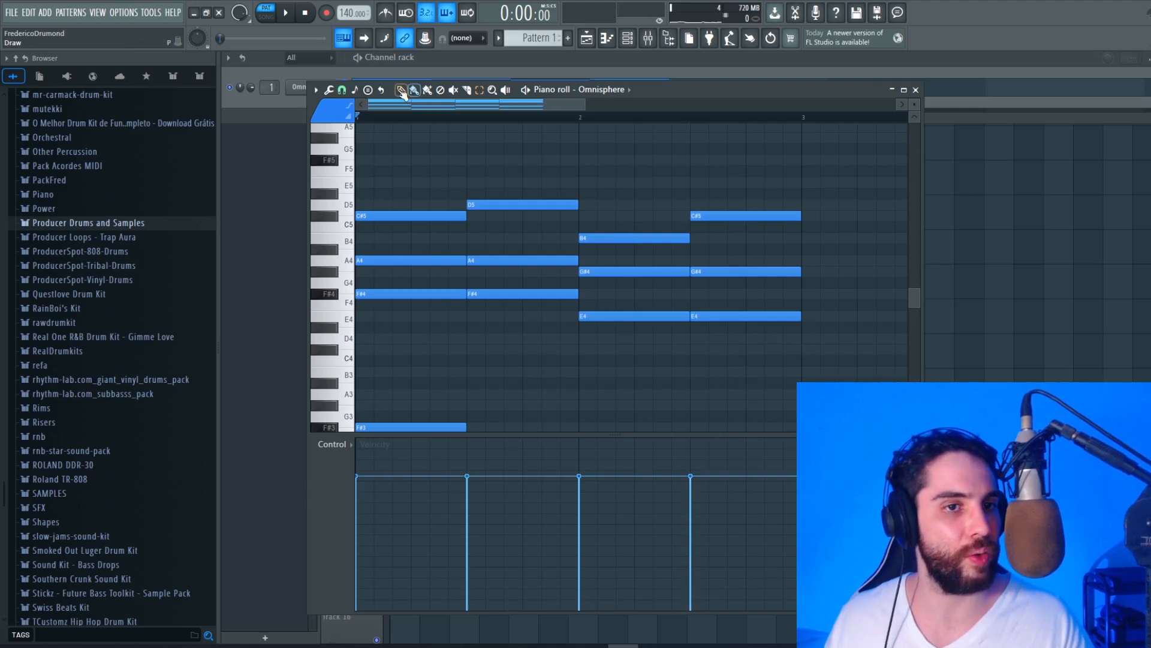
# - Add an E5 note on top of the first chord and play the progression
pyautogui.click(387, 184)
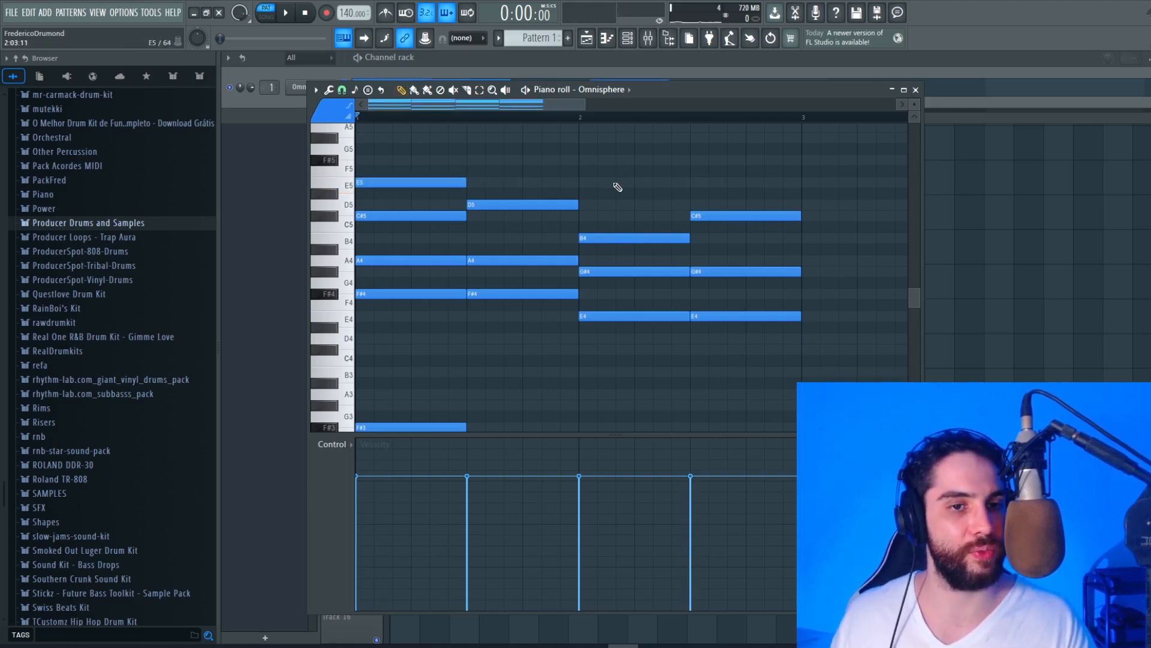
pyautogui.press('space')
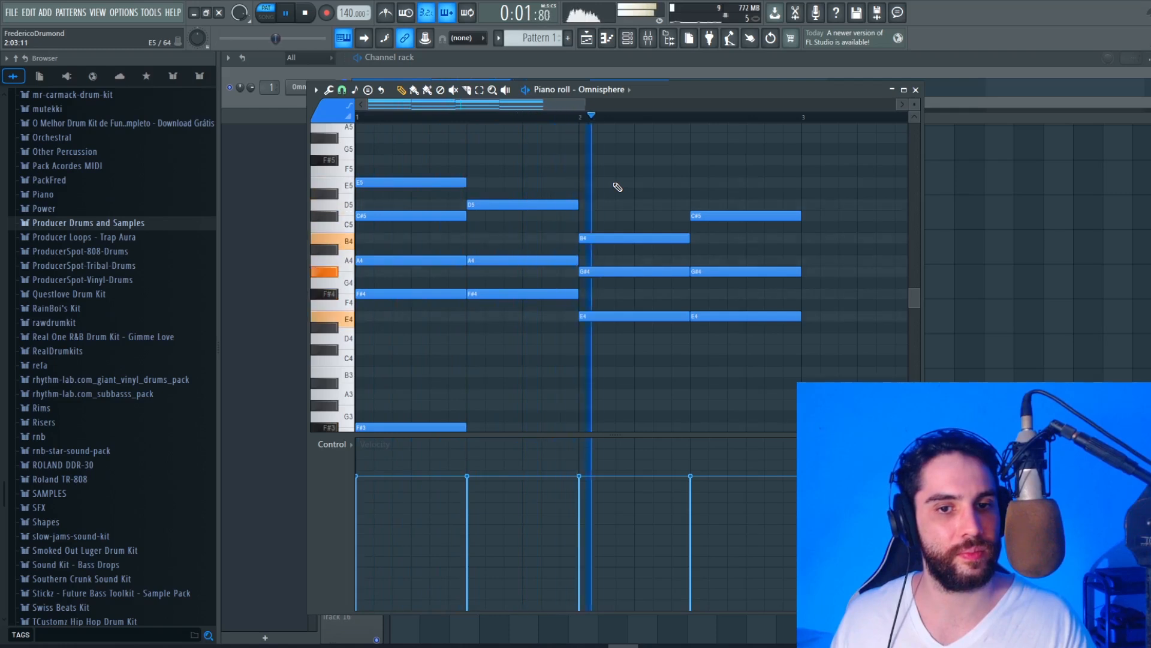
pyautogui.press('space')
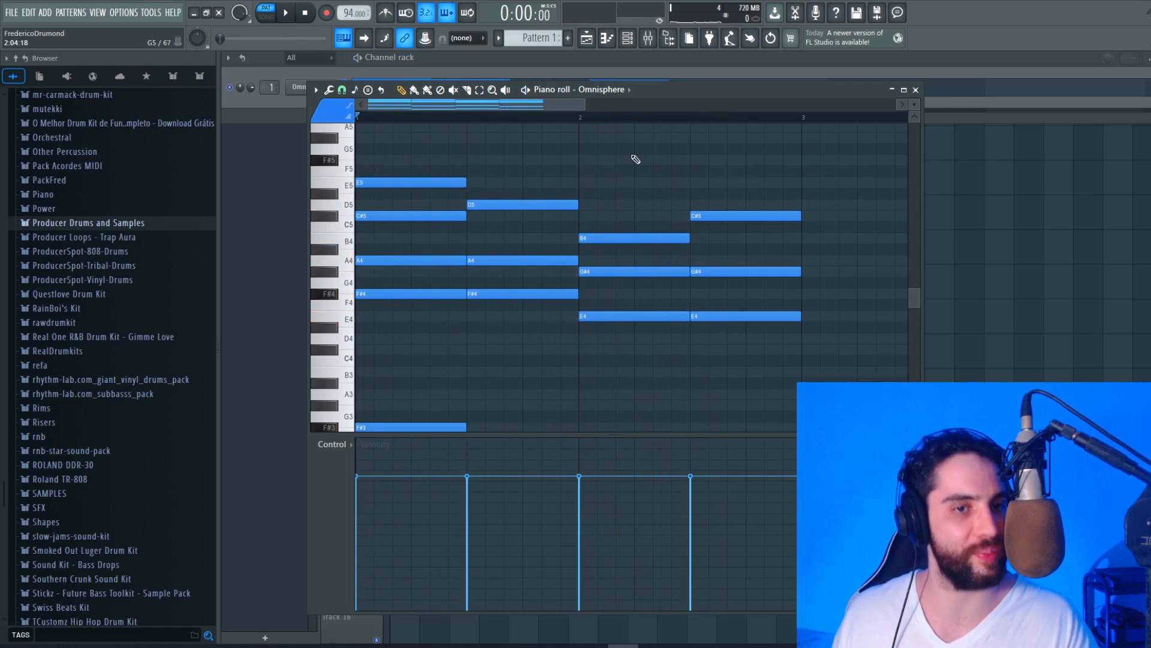
# - Play the progression while lowering the tempo to 78 BPM, and stop playback
pyautogui.press('space')
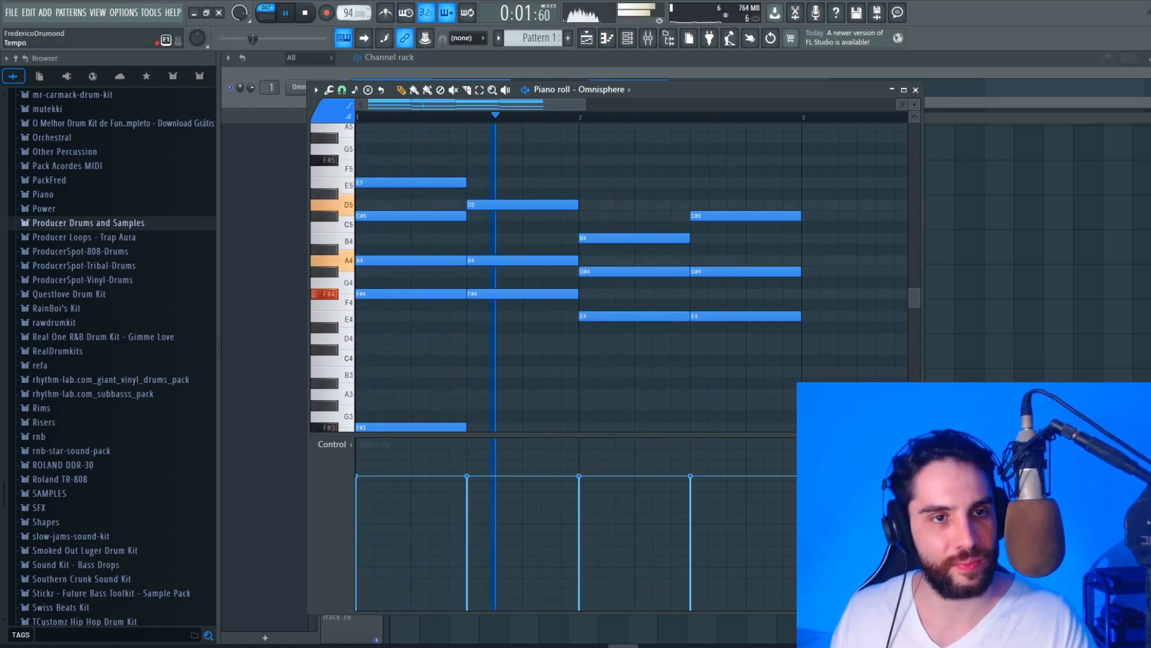
pyautogui.moveTo(344, 15); pyautogui.dragTo(344, 17)
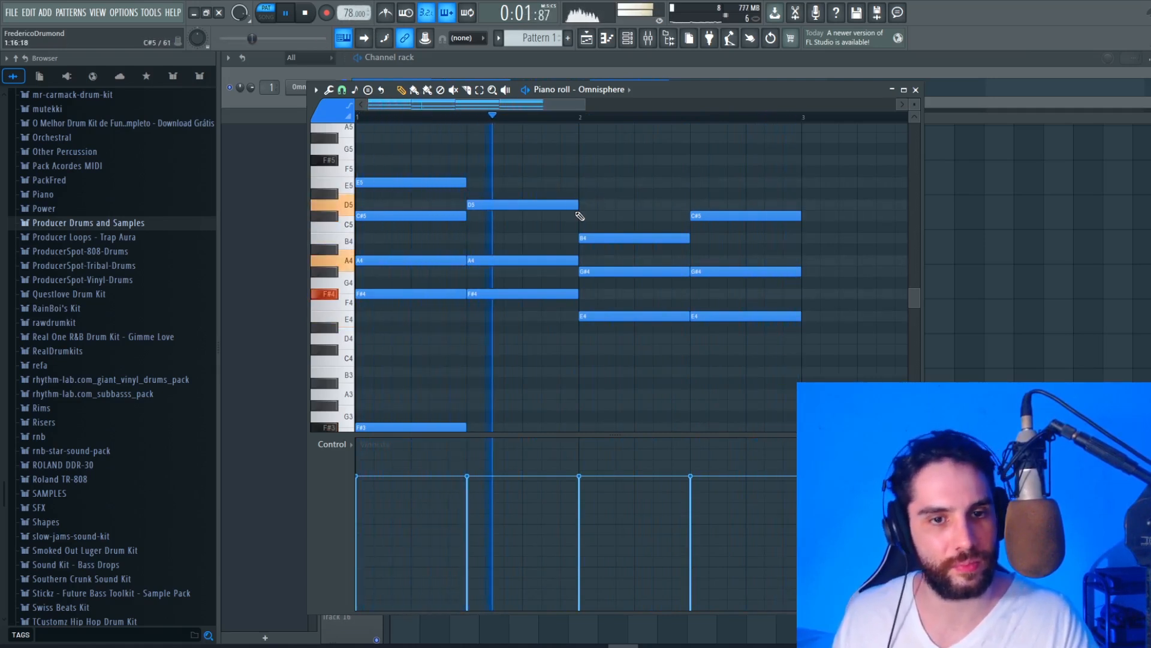
pyautogui.scroll(-1, 599, 204)
pyautogui.scroll(3, 601, 192)
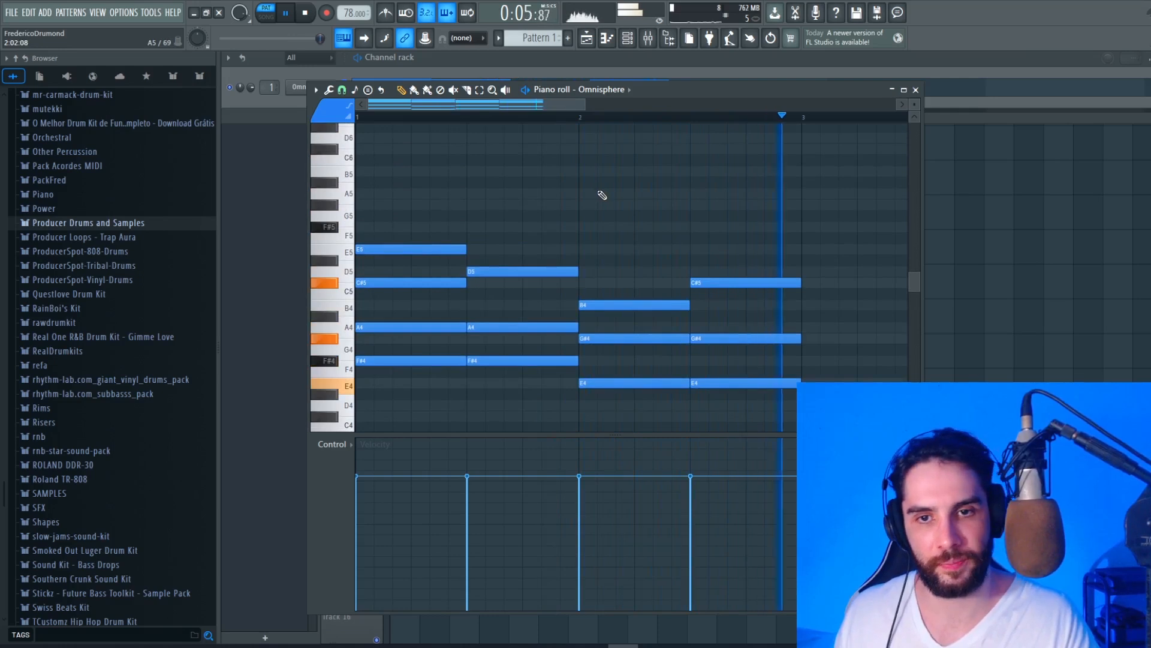
pyautogui.press('space')
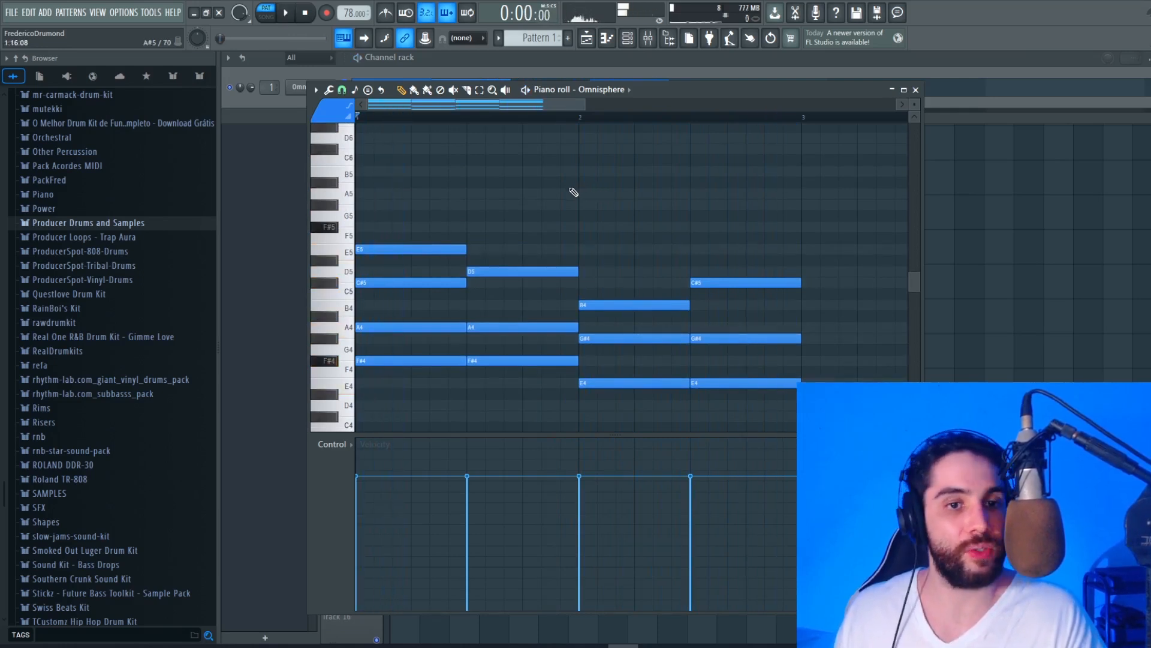
# - Try a descending run of D6, C#6, B5, A5 and G#5 above the chords, and delete it again
pyautogui.scroll(3, 570, 193)
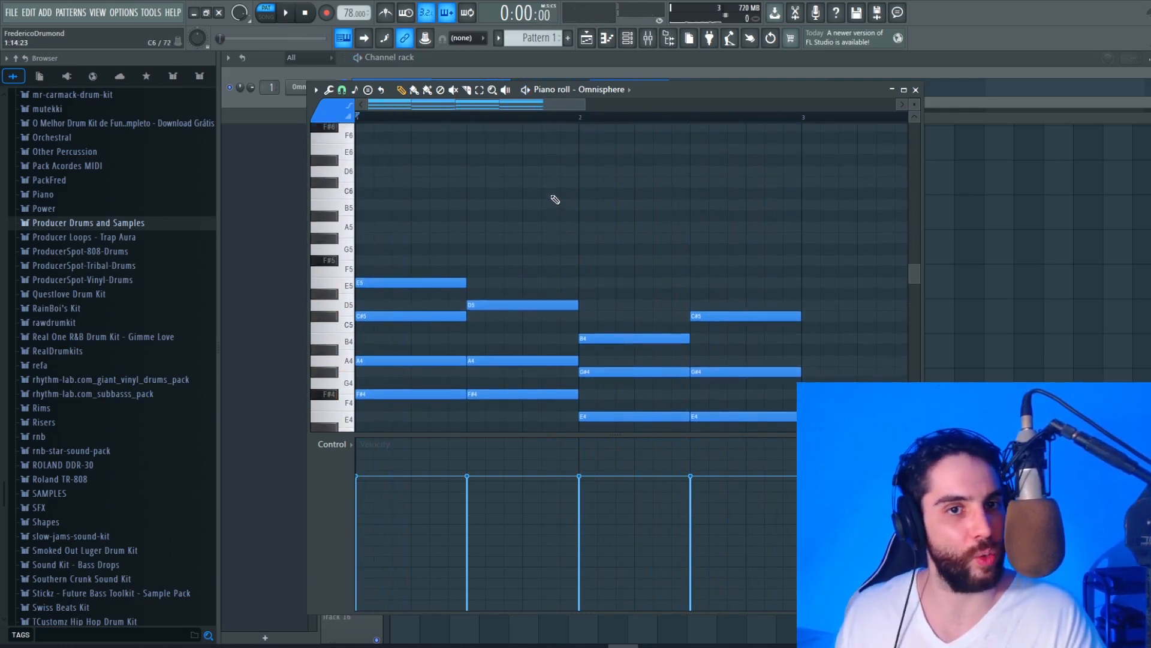
pyautogui.scroll(2, 545, 206)
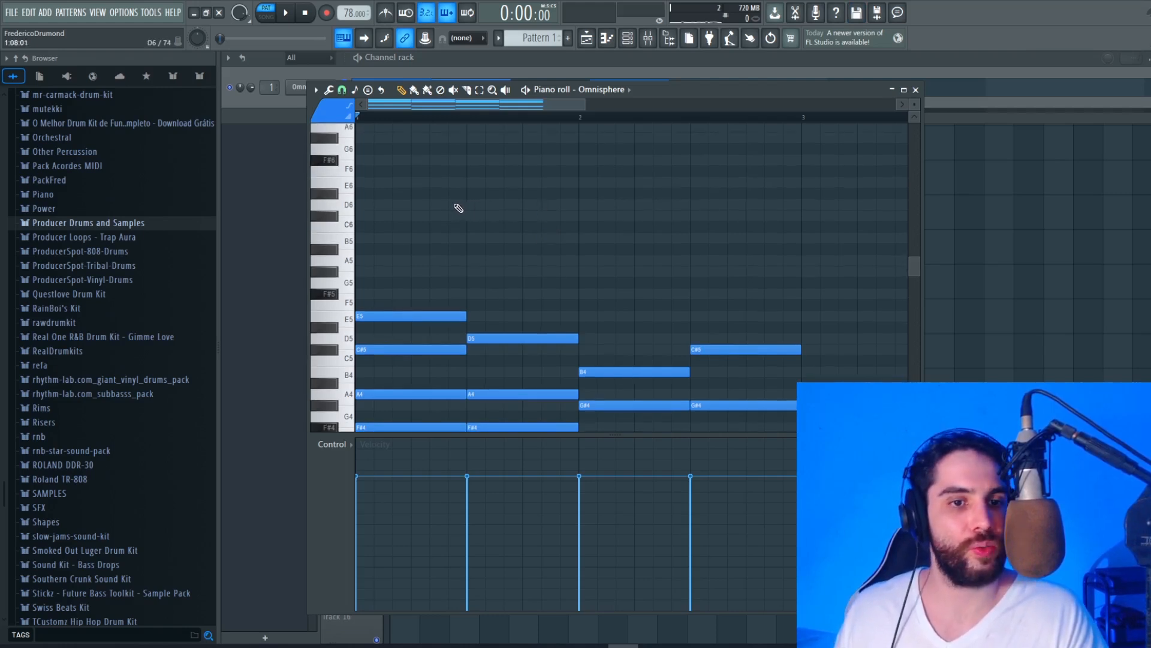
pyautogui.click(451, 204)
pyautogui.click(507, 216)
pyautogui.click(545, 238)
pyautogui.click(600, 261)
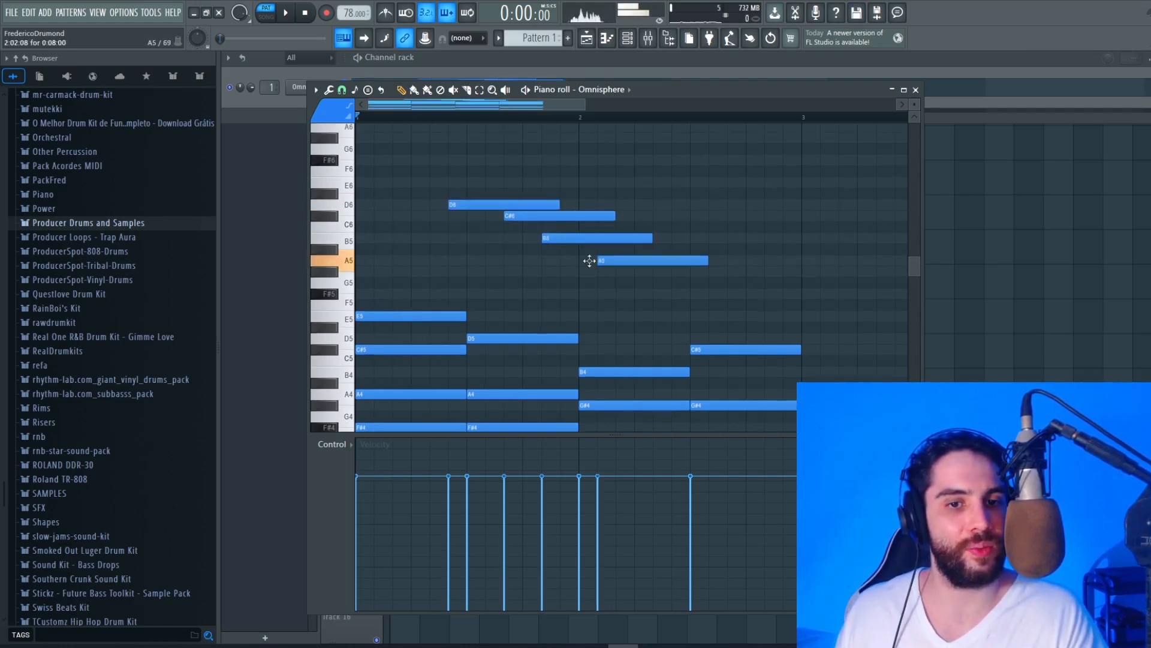
pyautogui.click(621, 271)
pyautogui.rightClick(636, 272)
pyautogui.rightClick(627, 261)
pyautogui.rightClick(591, 238)
pyautogui.rightClick(553, 216)
pyautogui.rightClick(515, 205)
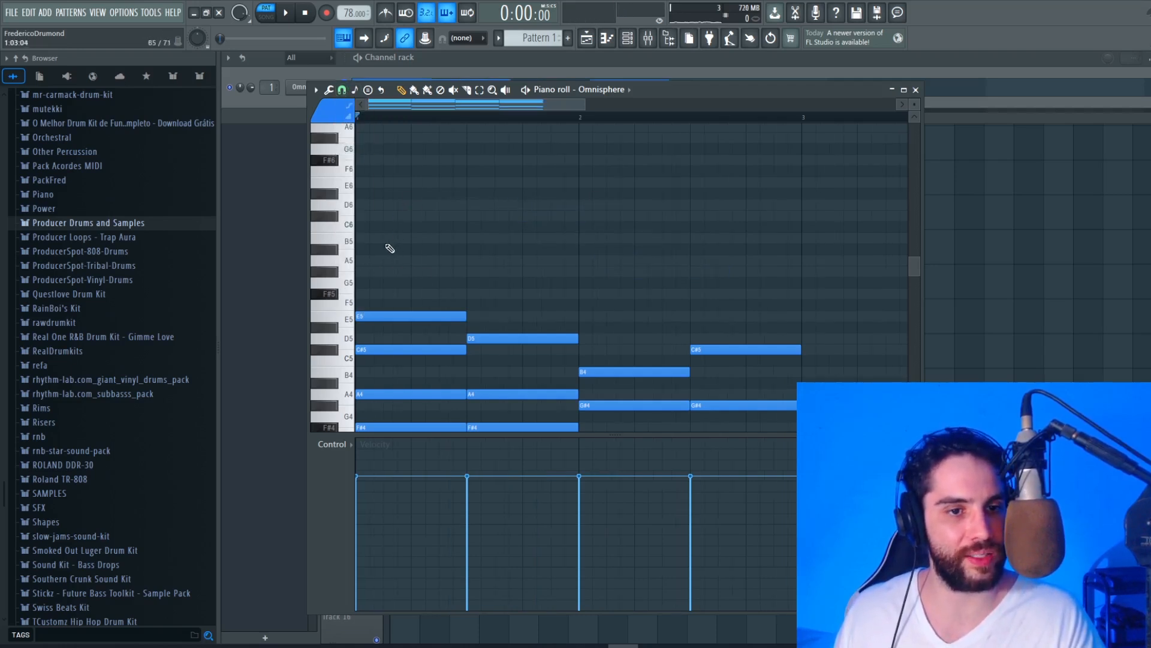
# - Stretch all chord and bass notes to twice their length so each chord fills one bar, and clear the selection
pyautogui.moveTo(915, 105); pyautogui.dragTo(914, 148)
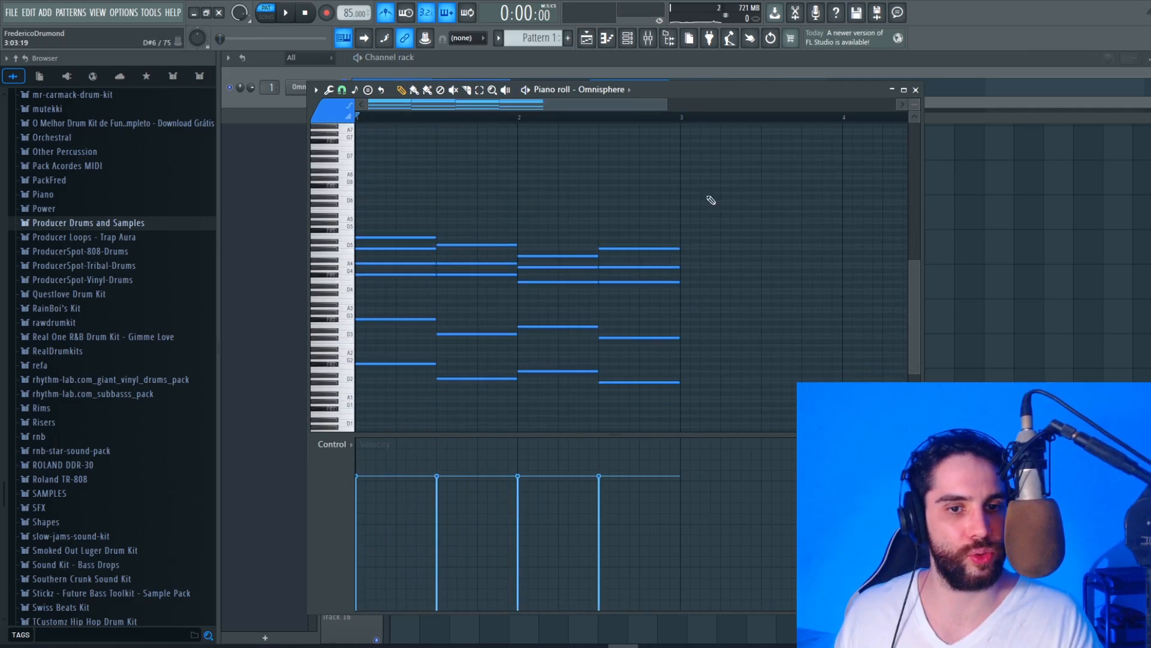
pyautogui.scroll(-3, 711, 200)
pyautogui.moveTo(714, 367); pyautogui.dragTo(354, 146)
pyautogui.click(402, 93)
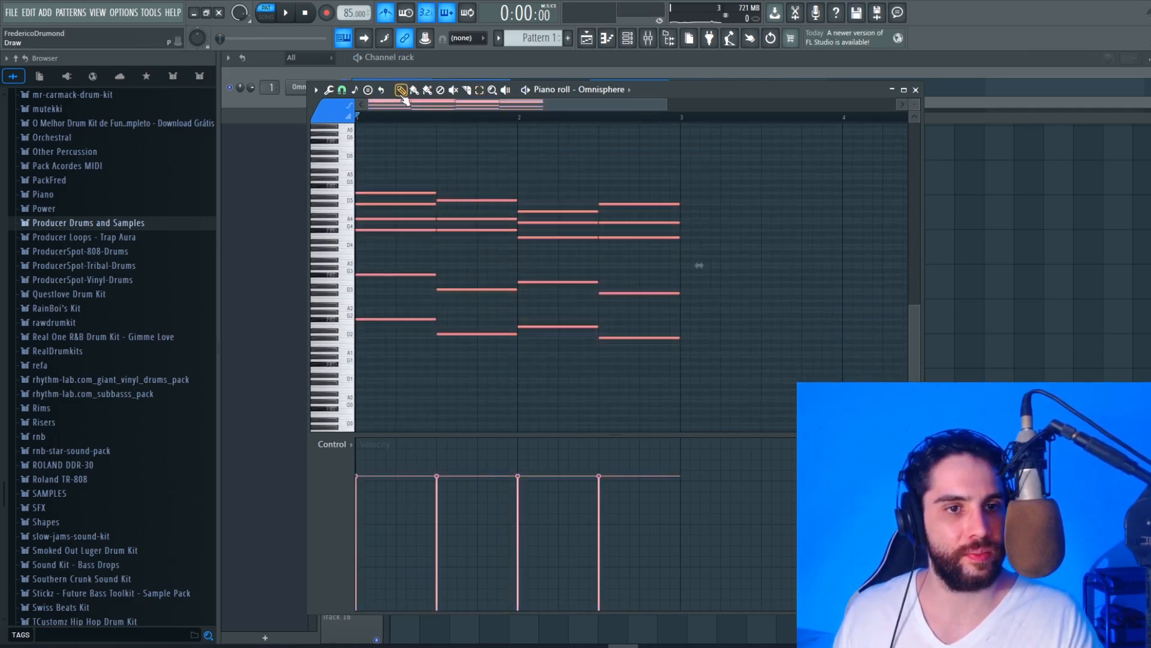
pyautogui.moveTo(667, 105); pyautogui.dragTo(862, 112)
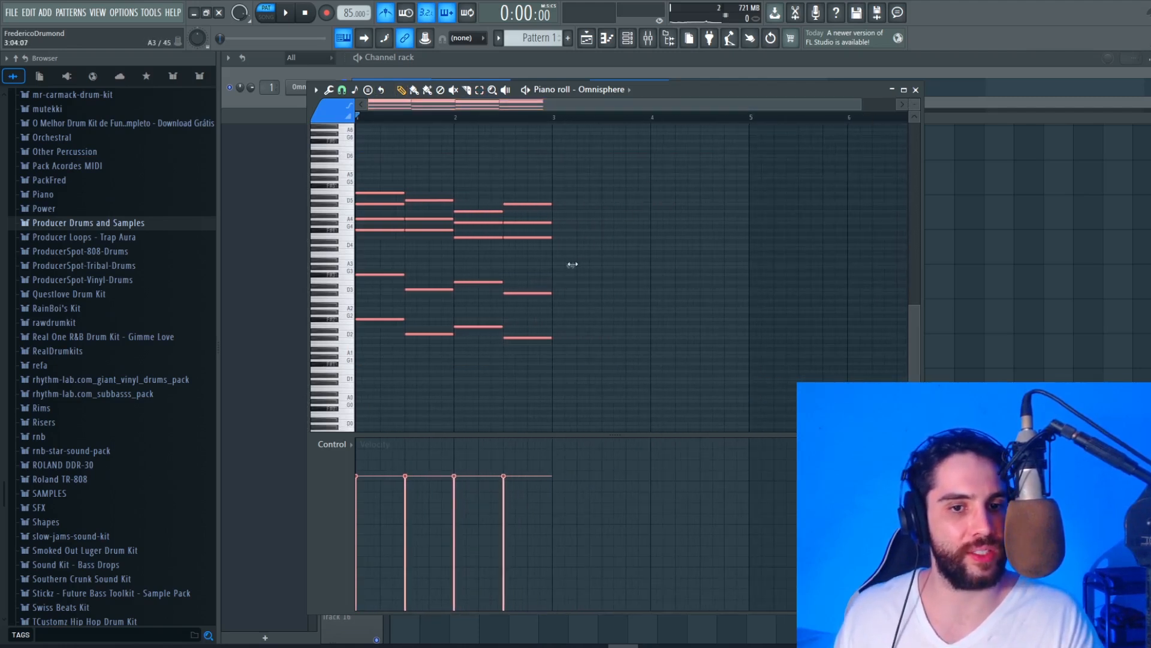
pyautogui.moveTo(573, 265); pyautogui.dragTo(769, 259)
pyautogui.click(556, 159)
# - Play the stretched progression and listen to the chord changes in close-up
pyautogui.press('space')
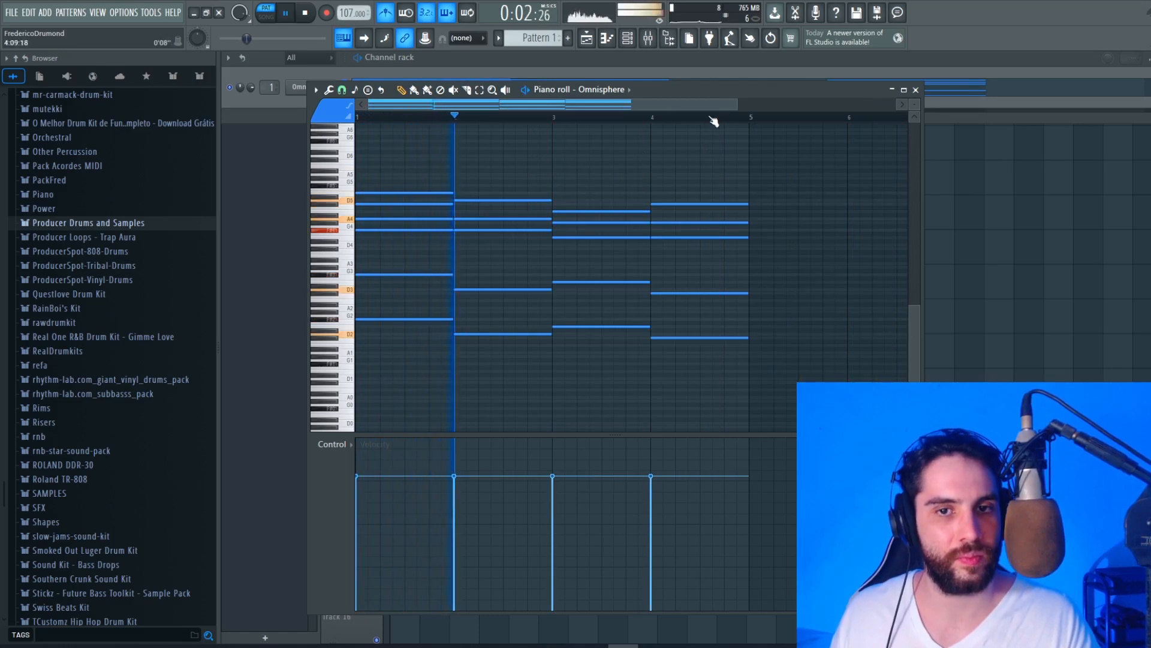
pyautogui.moveTo(737, 104); pyautogui.dragTo(620, 104)
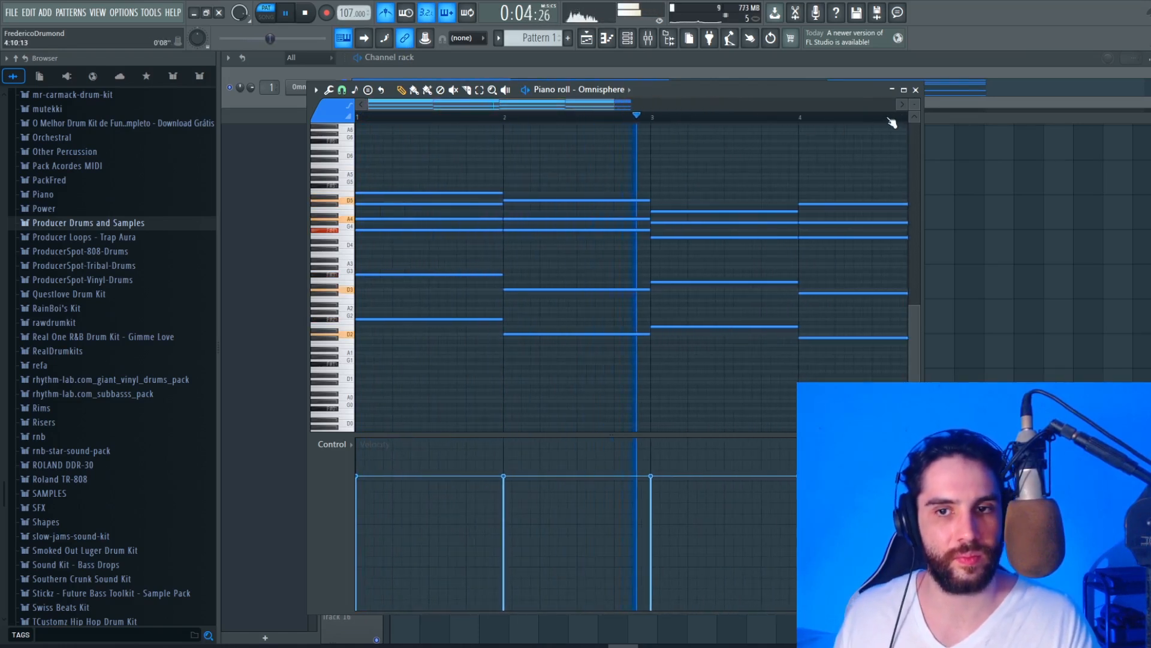
pyautogui.moveTo(914, 104); pyautogui.dragTo(914, 127)
pyautogui.scroll(9, 545, 258)
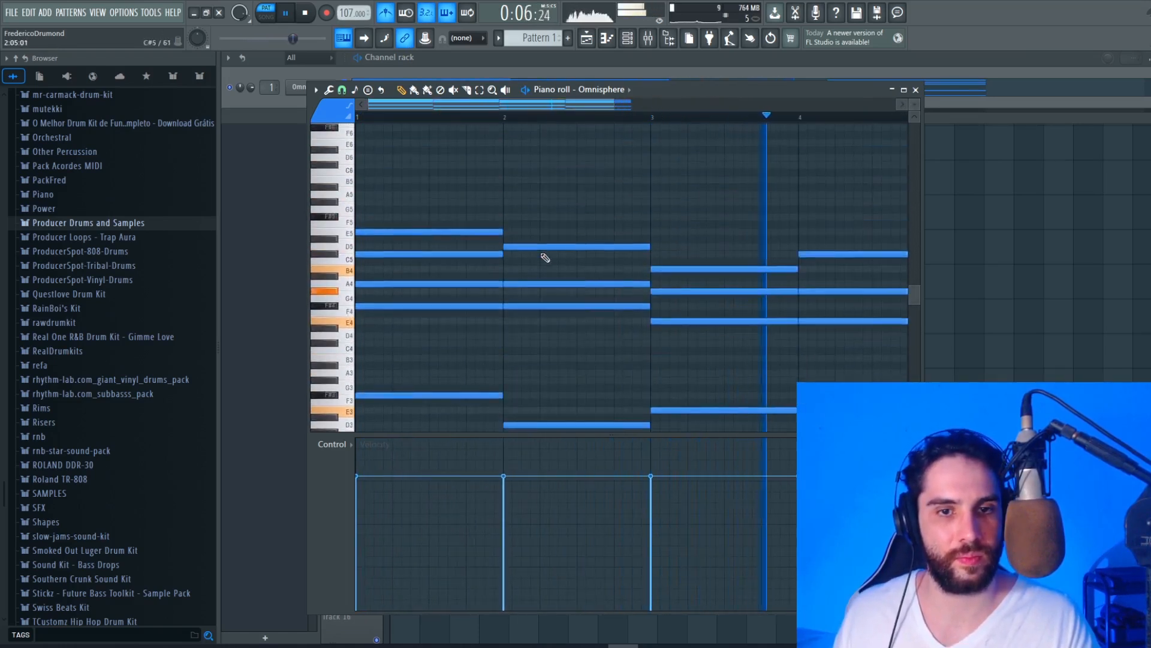
pyautogui.scroll(-3, 510, 257)
pyautogui.press('space')
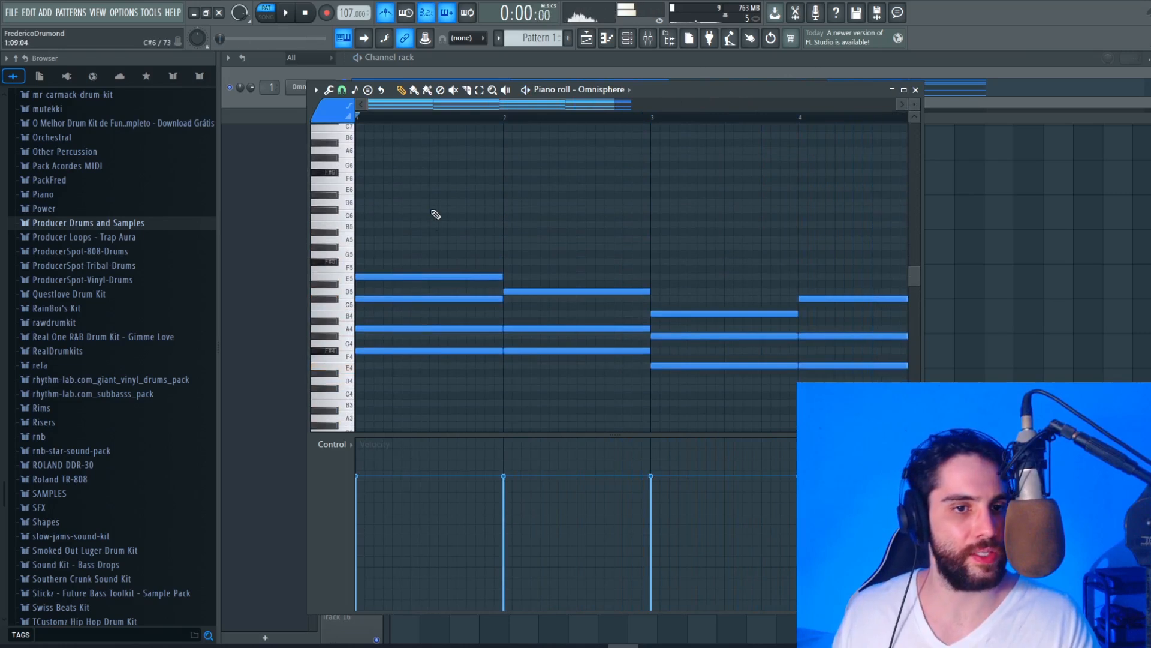
# - Add melody notes C#6 on beat 3 and B5 late in bar 1, F#5 on beat 4 of bar 2 and B5 starting bar 3
pyautogui.click(434, 210)
pyautogui.click(472, 226)
pyautogui.press('space')
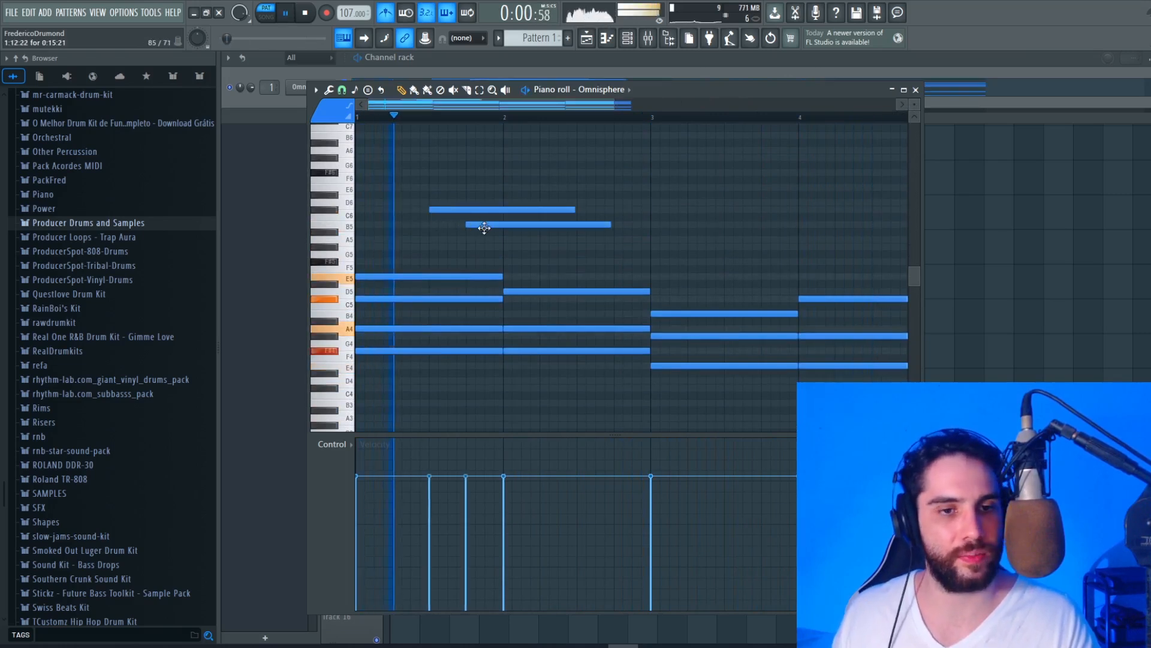
pyautogui.moveTo(490, 225); pyautogui.dragTo(509, 227)
pyautogui.press('space')
pyautogui.press('space')
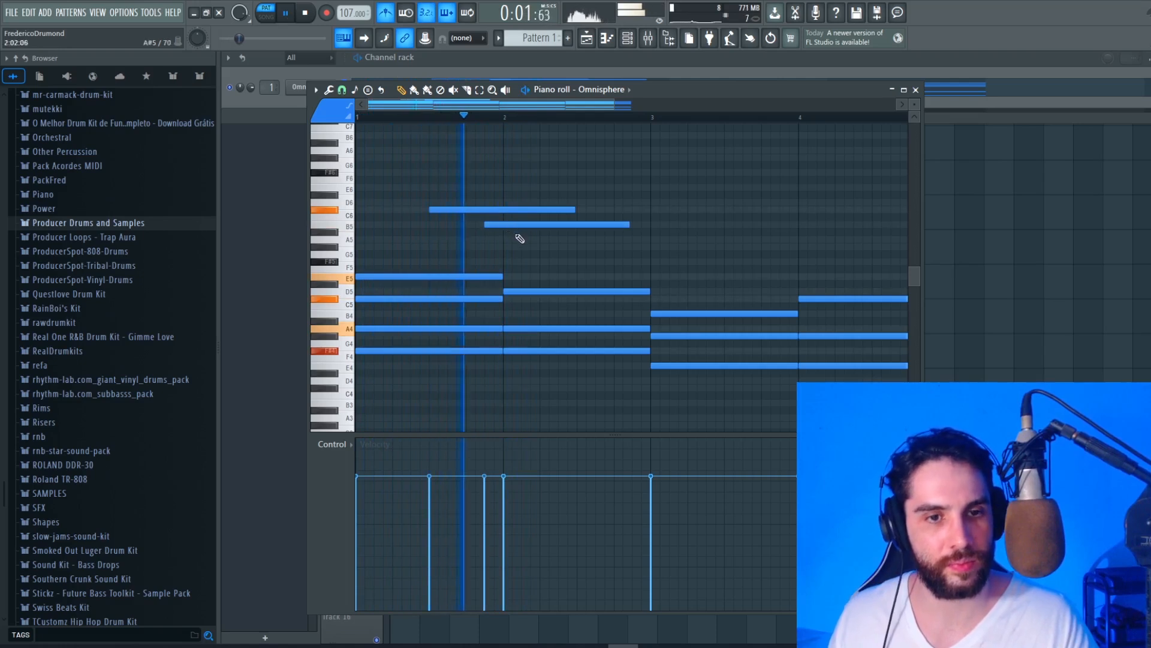
pyautogui.click(613, 262)
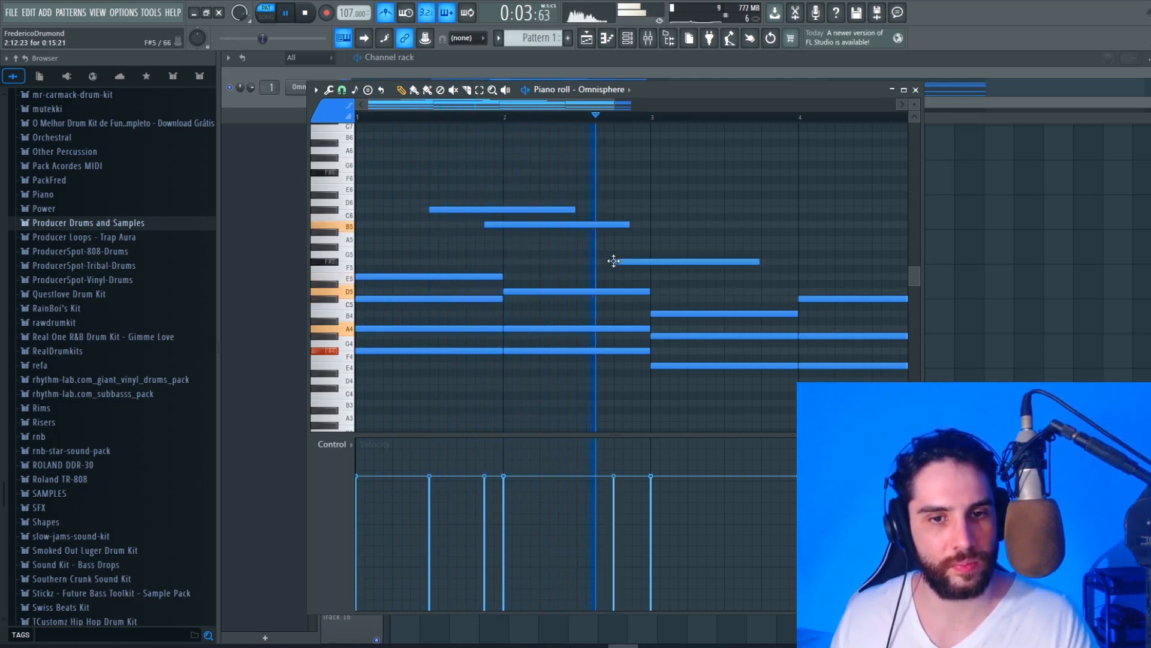
pyautogui.click(652, 224)
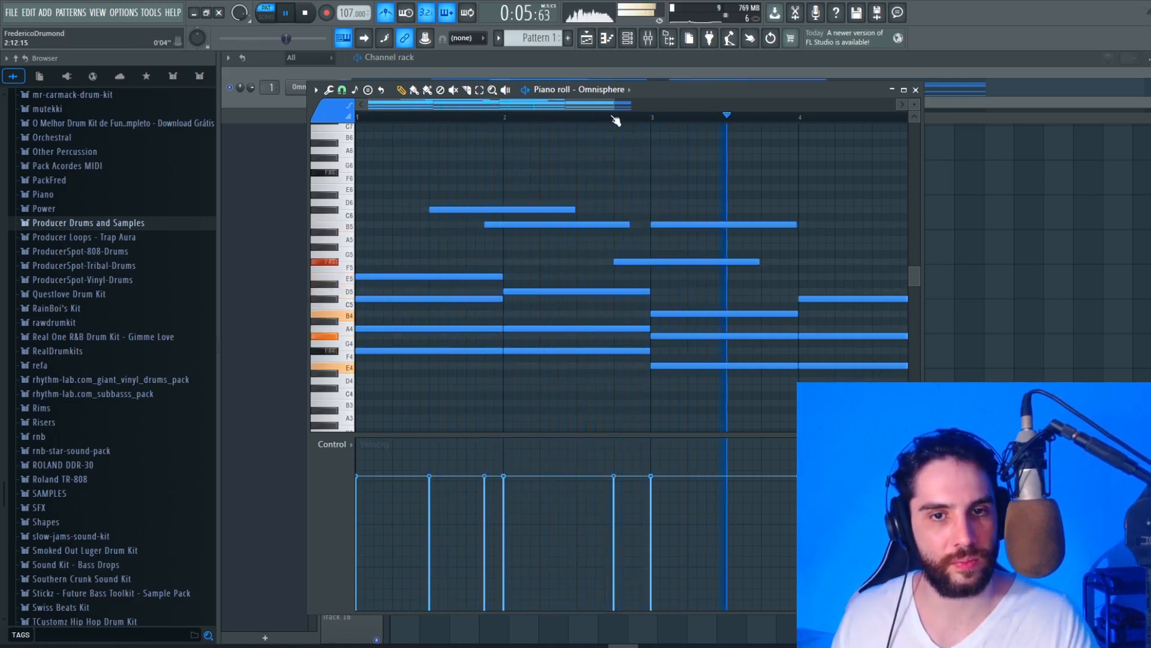
# - Play from late in bar 2, try G#6 and A6 as the melody note in the middle of bar 3, and delete both
pyautogui.click(617, 118)
pyautogui.hscroll(2, 632, 175)
pyautogui.click(603, 157)
pyautogui.press('space')
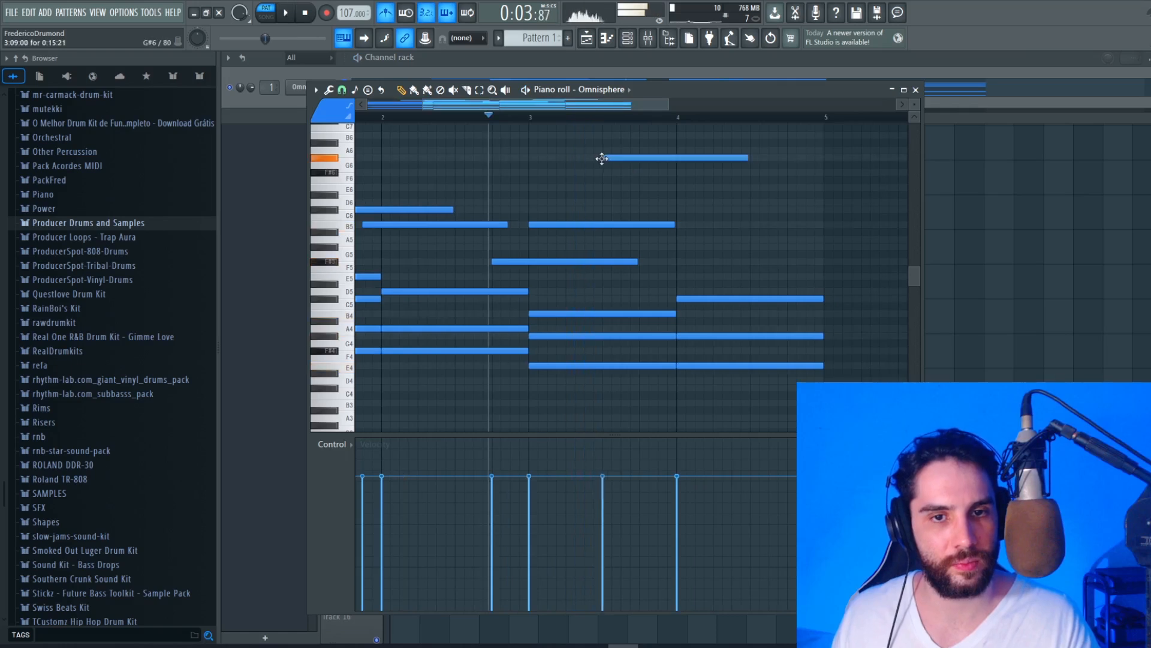
pyautogui.rightClick(603, 158)
pyautogui.click(608, 150)
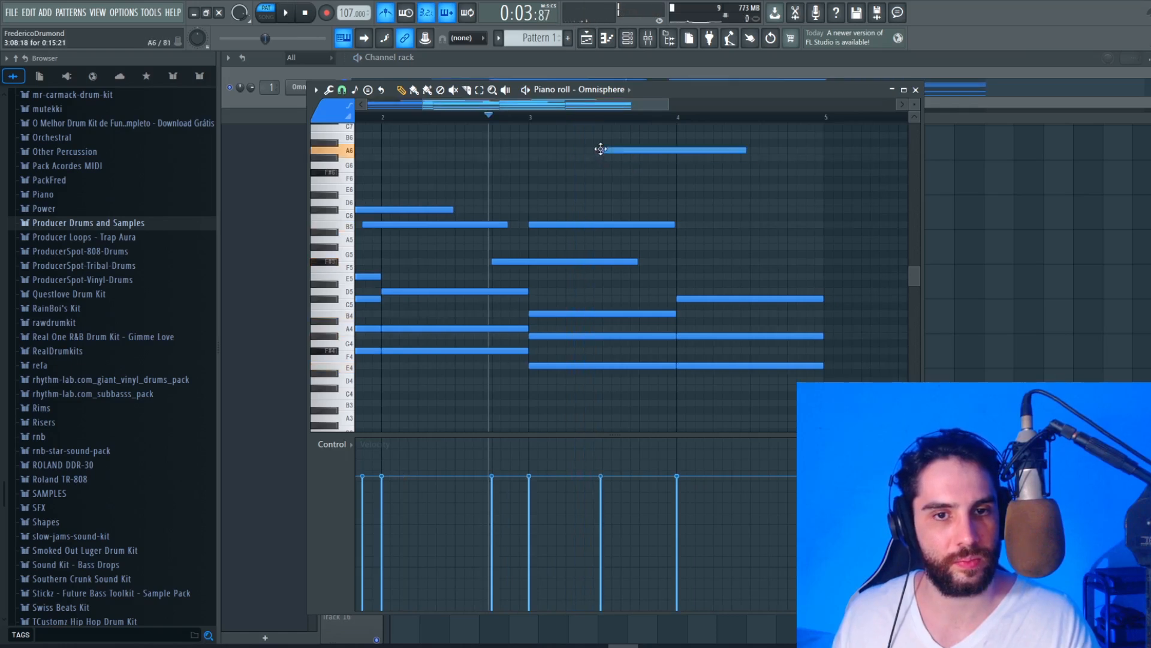
pyautogui.press('space')
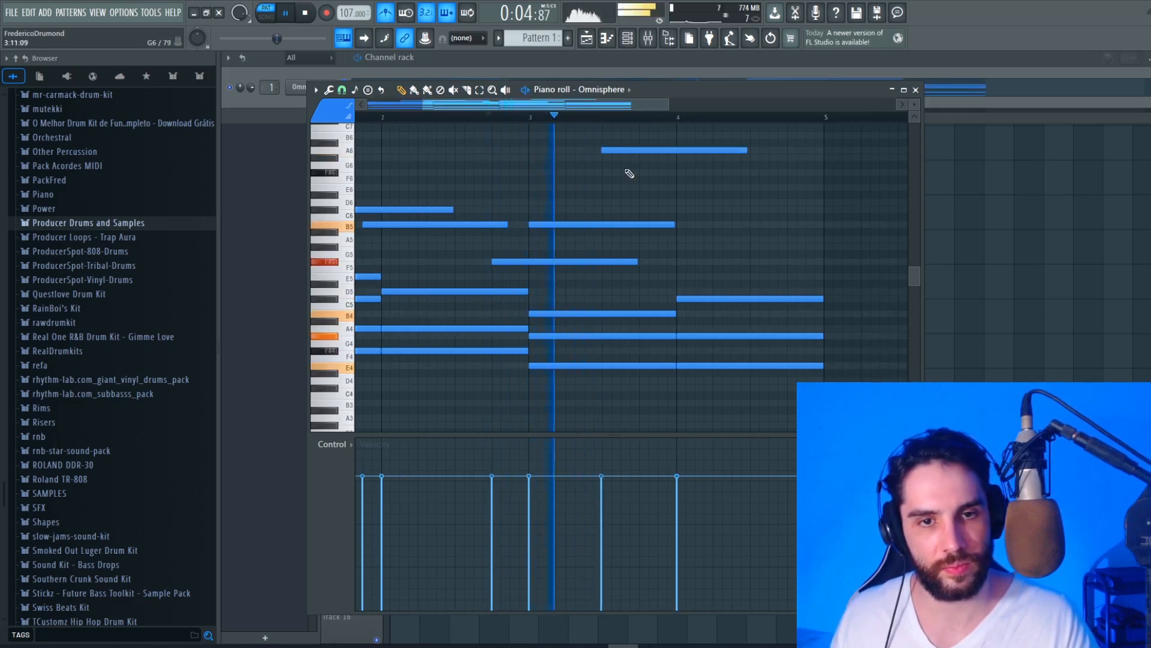
pyautogui.press('space')
pyautogui.rightClick(606, 149)
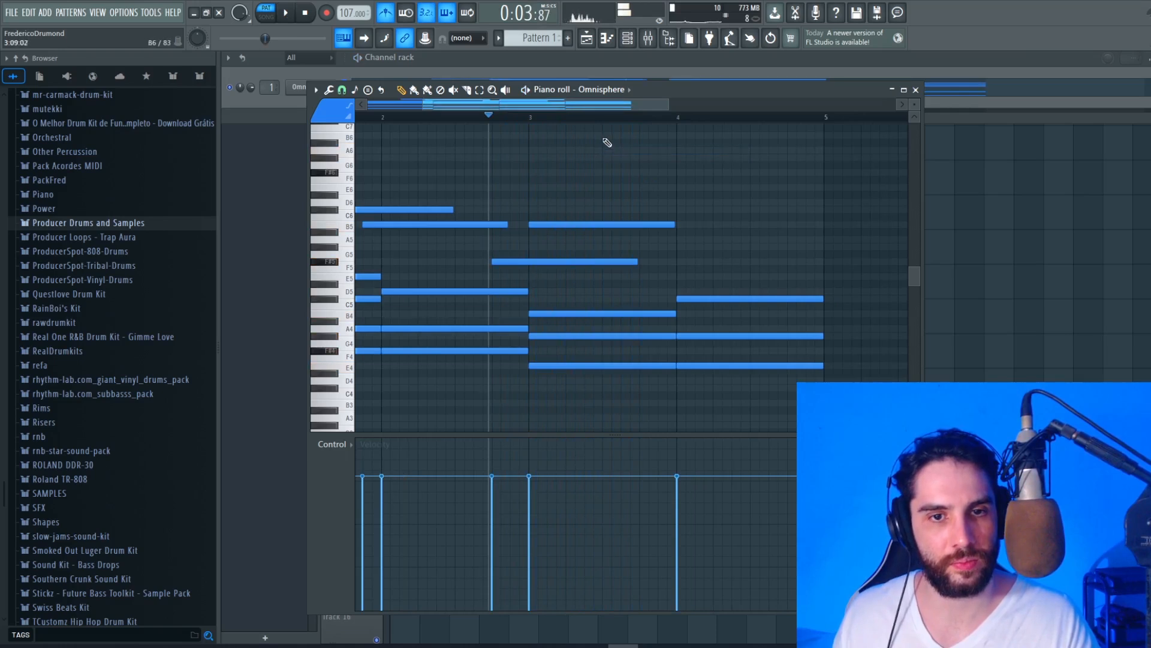
# - Add melody notes B6 mid-bar 3, F#6 late in bar 3, and E6 from beat 2 to the end of bar 4
pyautogui.click(605, 136)
pyautogui.click(639, 173)
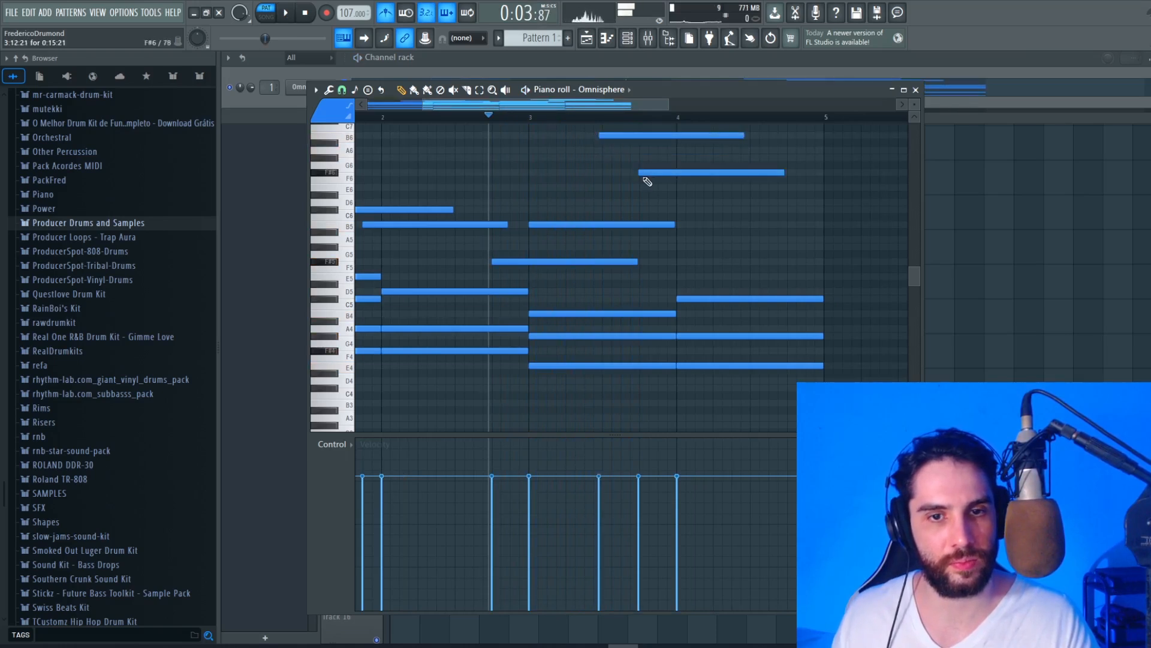
pyautogui.click(675, 188)
pyautogui.press('space')
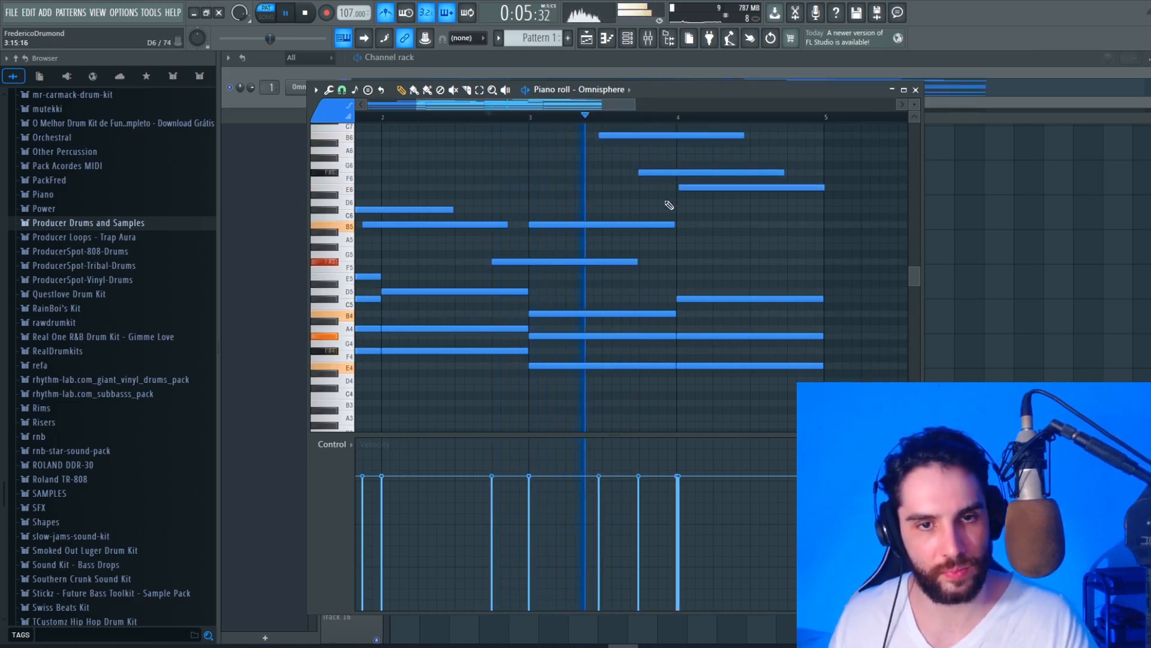
pyautogui.moveTo(649, 173); pyautogui.dragTo(713, 187)
pyautogui.moveTo(841, 188); pyautogui.dragTo(817, 188)
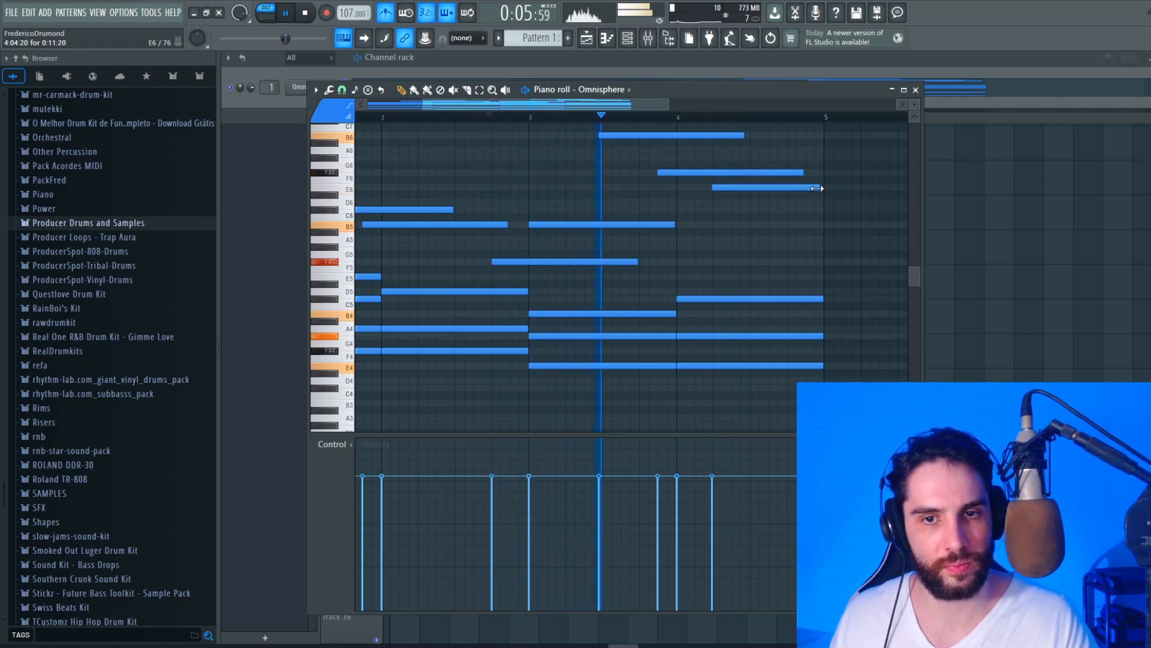
# - Quantize the start and end times of all notes with the Default quantizer template
pyautogui.hotkey('alt', 'q')
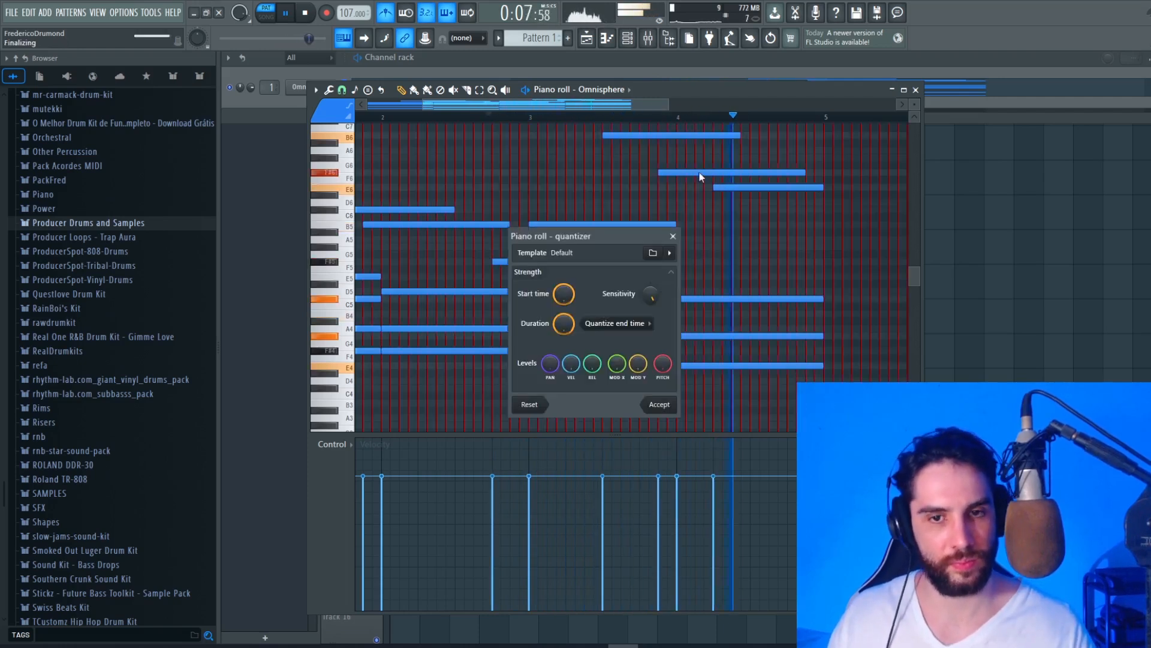
pyautogui.press('Return')
pyautogui.moveTo(491, 105); pyautogui.dragTo(405, 107)
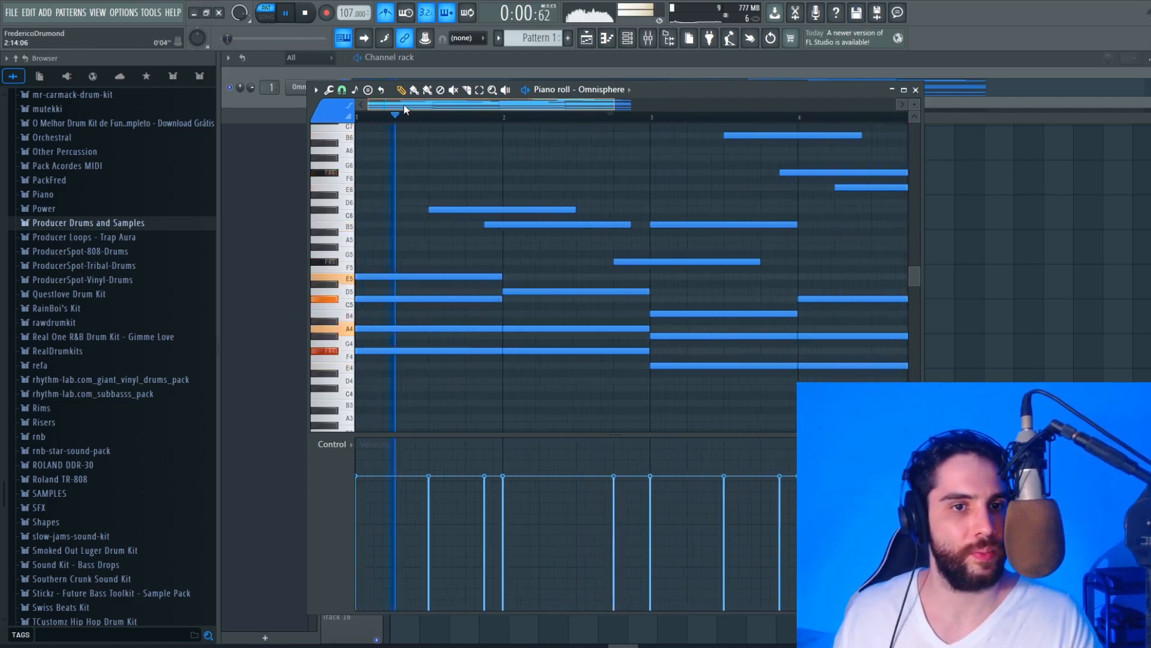
pyautogui.moveTo(615, 105); pyautogui.dragTo(682, 106)
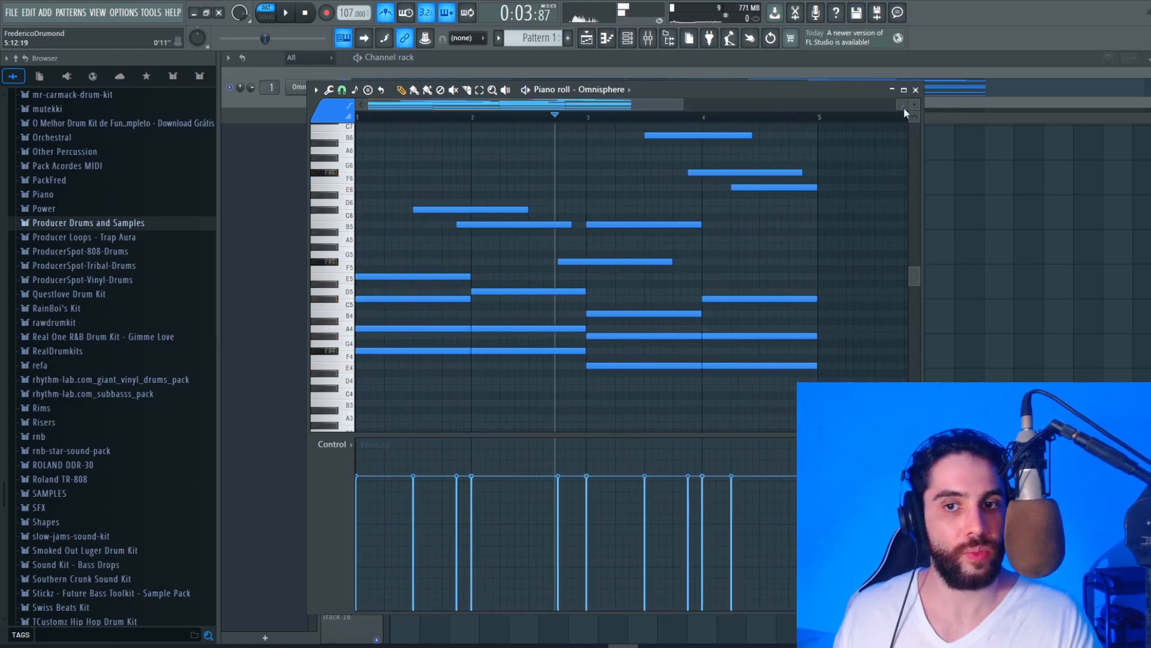
# - Harmonise the melody with E6 on beat 3 and D6 late in bar 1, A5 late in bar 2, and D6 starting bar 3
pyautogui.scroll(-4, 699, 247)
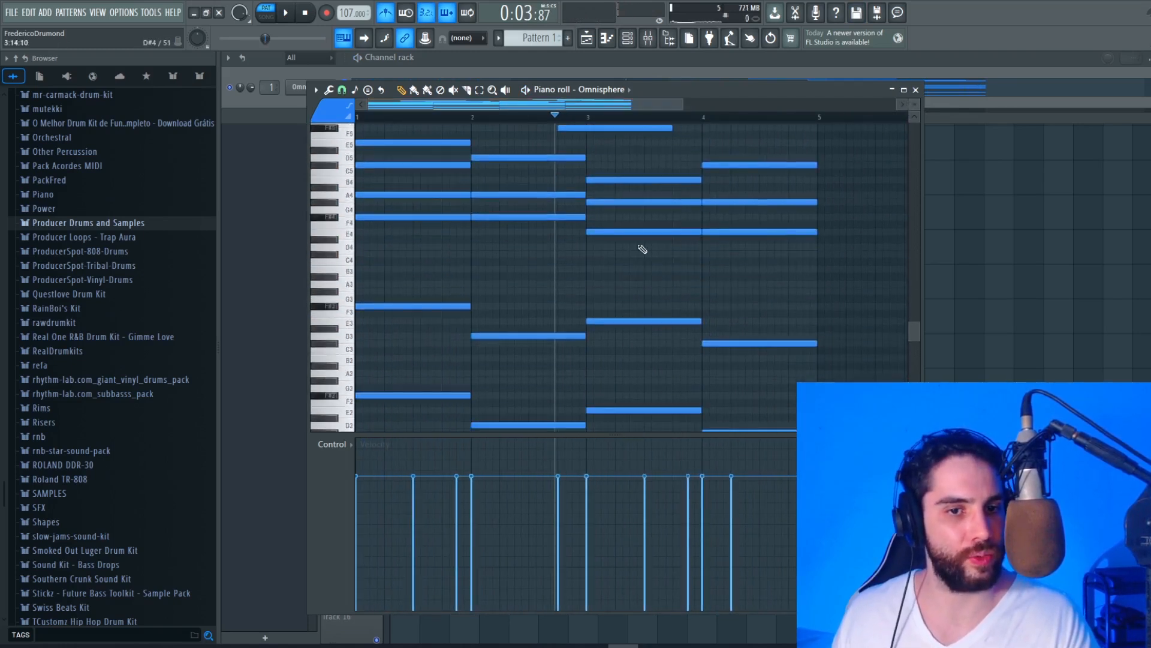
pyautogui.scroll(5, 629, 249)
pyautogui.moveTo(921, 108); pyautogui.dragTo(920, 127)
pyautogui.scroll(2, 604, 257)
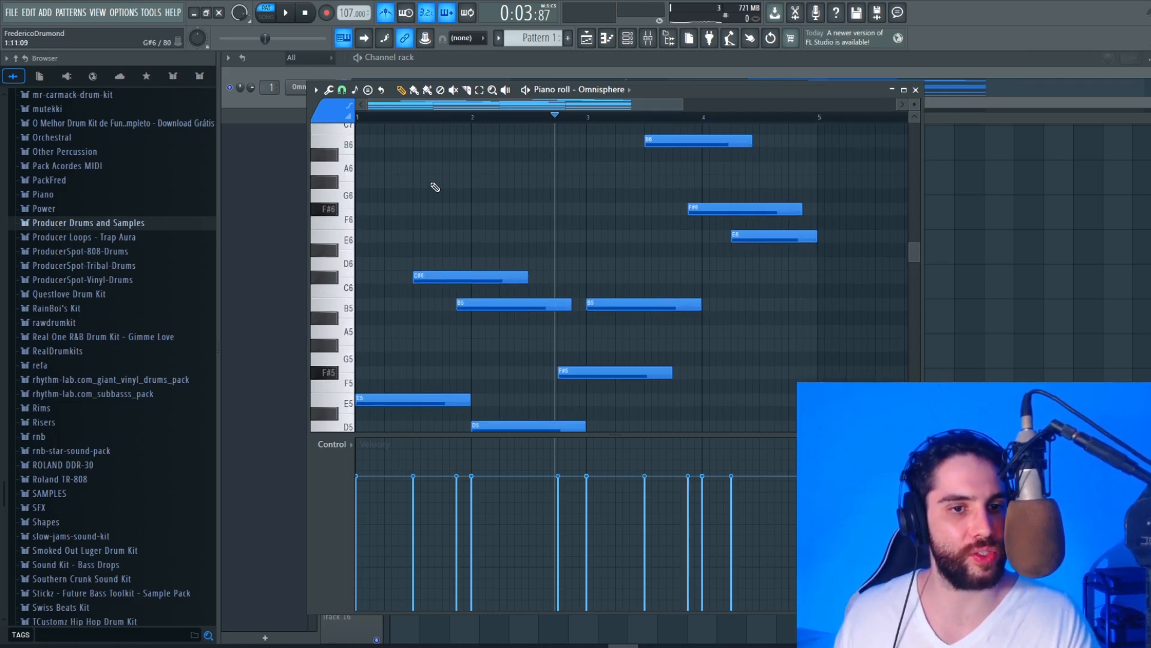
pyautogui.click(443, 281)
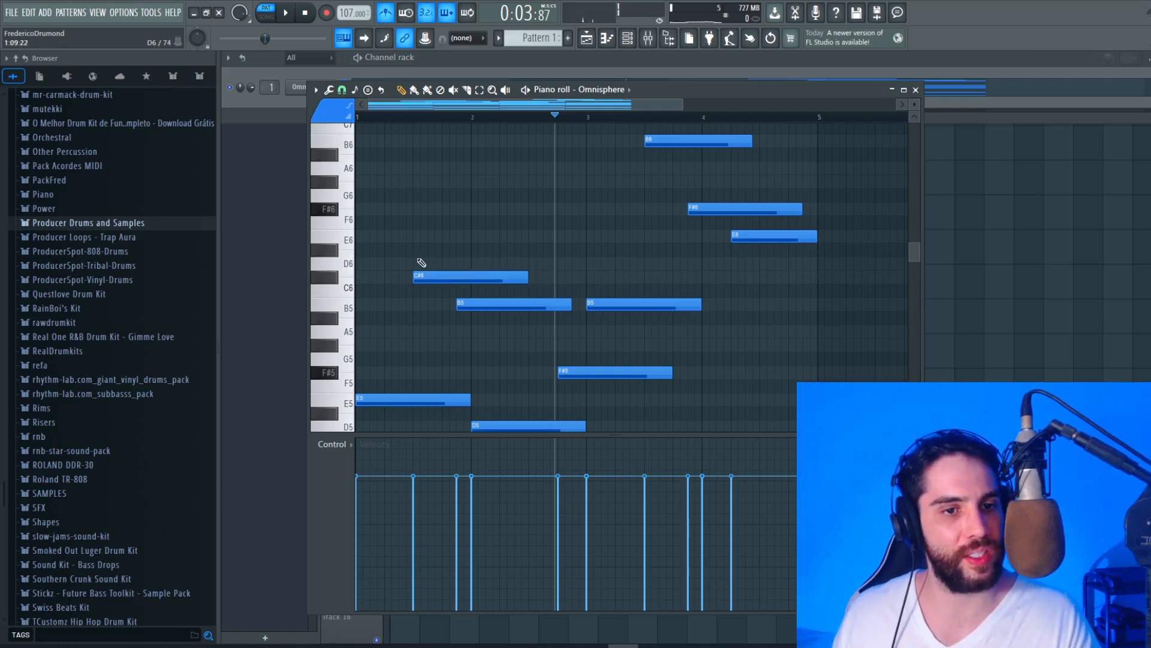
pyautogui.click(415, 235)
pyautogui.moveTo(490, 280); pyautogui.dragTo(562, 264)
pyautogui.click(457, 266)
pyautogui.click(559, 333)
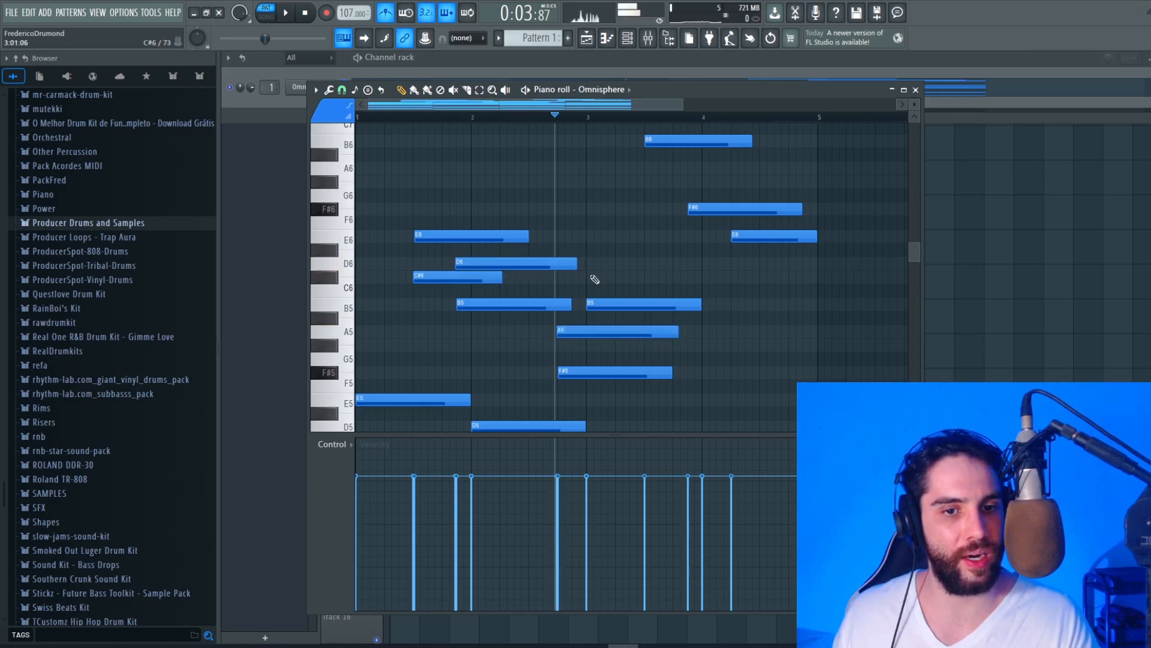
pyautogui.click(590, 263)
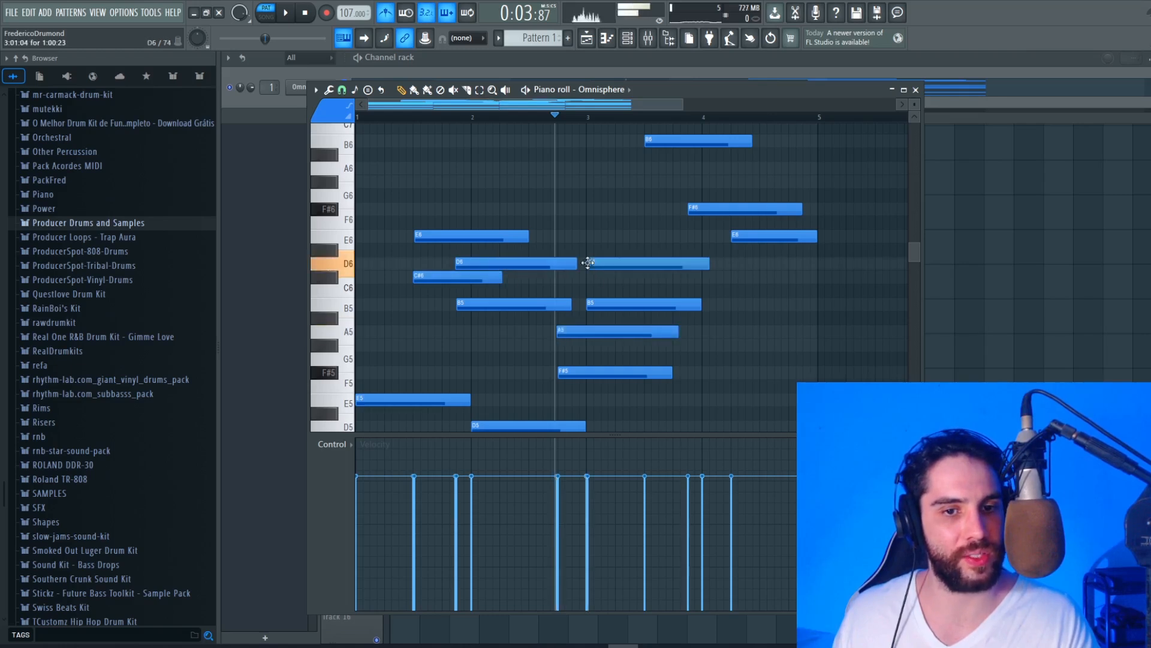
# - Play the pattern from the middle of bar 1 to hear the harmonised melody
pyautogui.click(400, 116)
pyautogui.press('space')
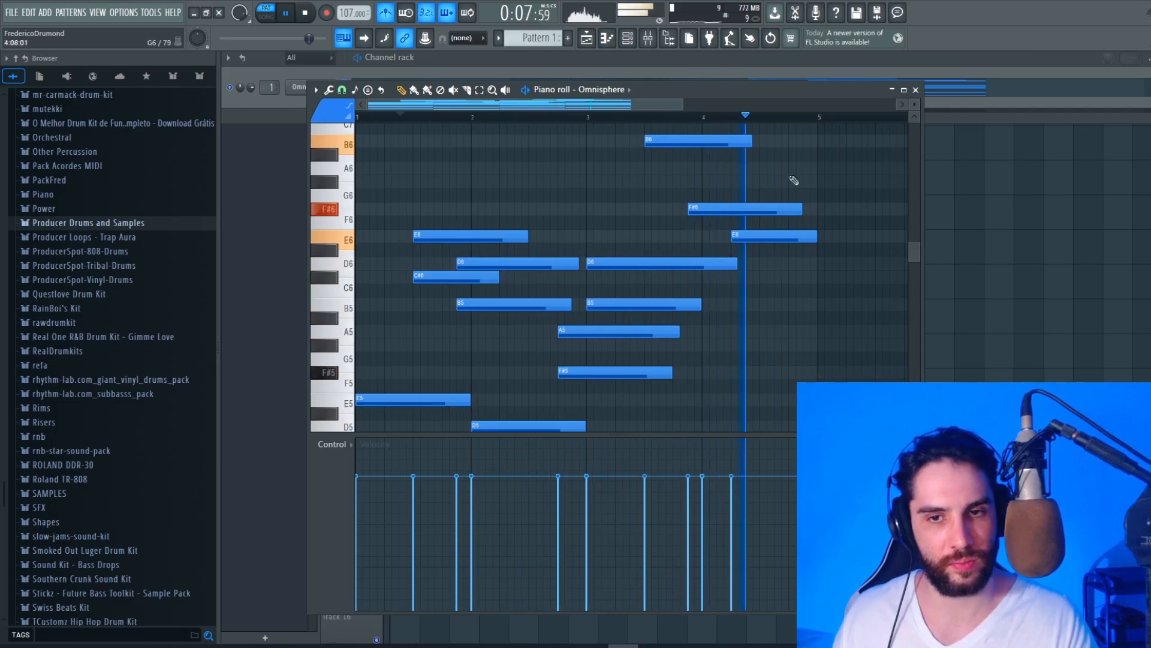
pyautogui.press('space')
pyautogui.scroll(-3, 840, 138)
# - Create Pattern 2 and paste the copied chords and melody into its Omnisphere piano roll
pyautogui.click(916, 90)
pyautogui.click(568, 39)
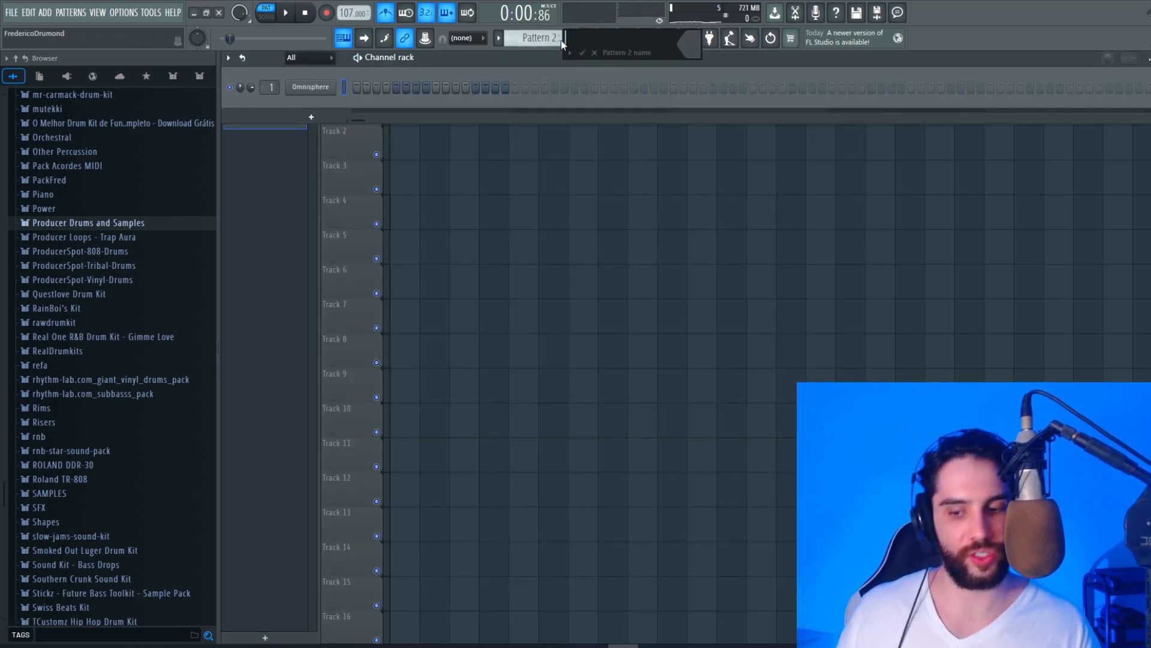
pyautogui.press('Return')
pyautogui.hotkey('ctrl', 'v')
pyautogui.click(413, 95)
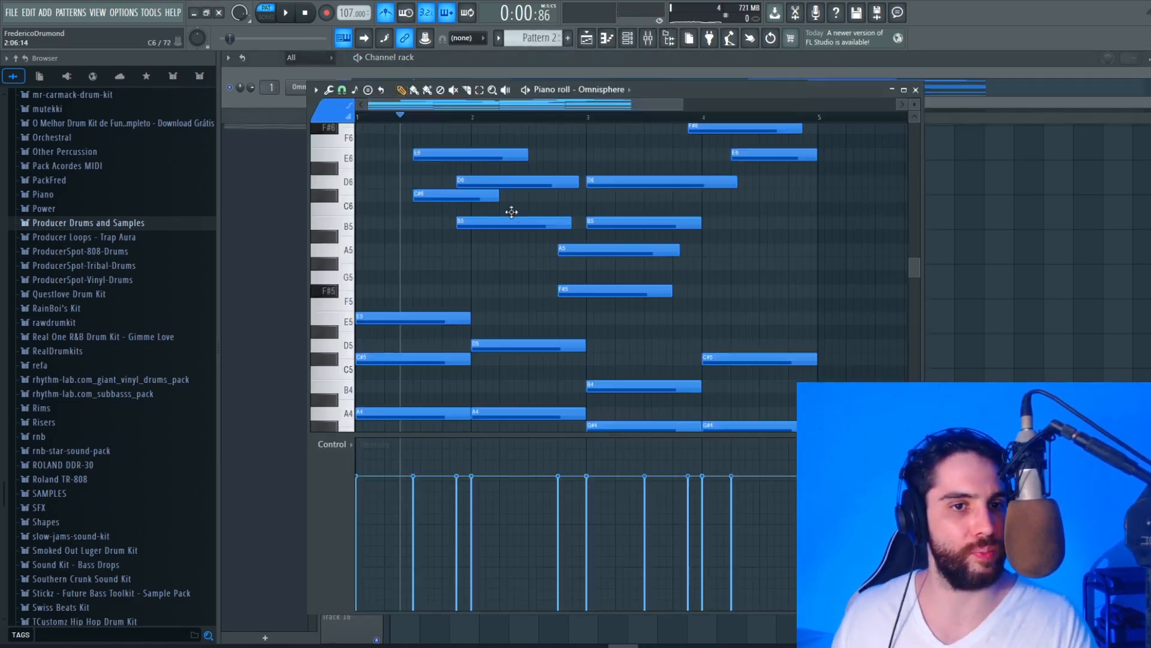
# - Switch to the Slice tool and briefly play Pattern 2 from the start of bar 1
pyautogui.scroll(-3, 543, 230)
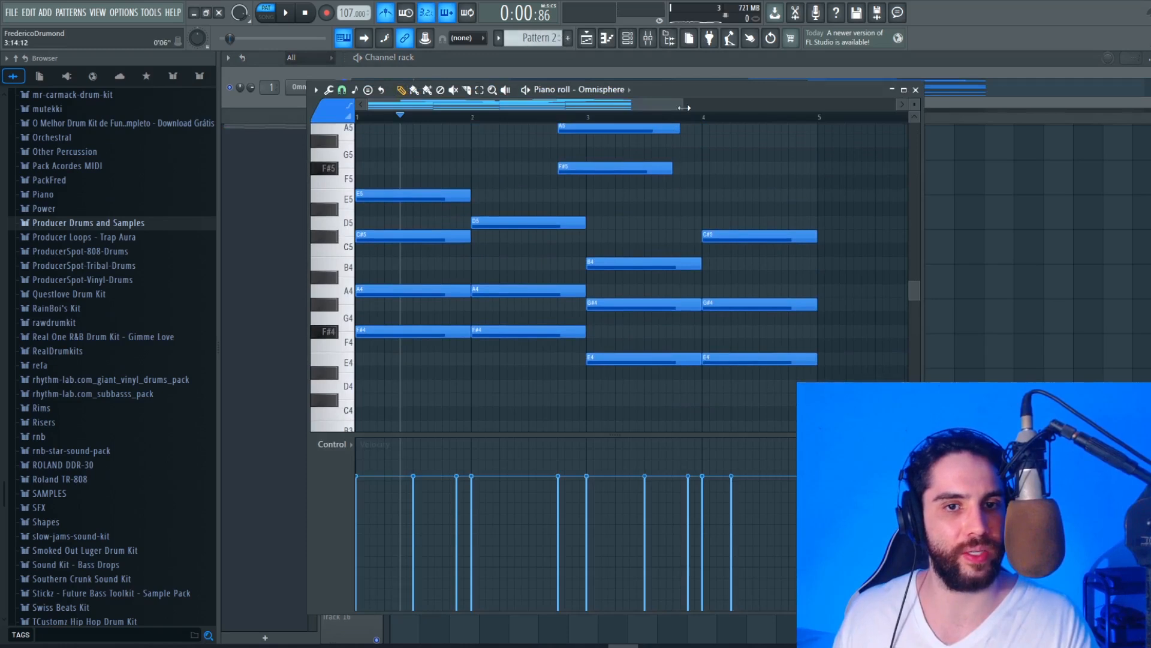
pyautogui.moveTo(684, 108); pyautogui.dragTo(621, 108)
pyautogui.moveTo(915, 107); pyautogui.dragTo(915, 114)
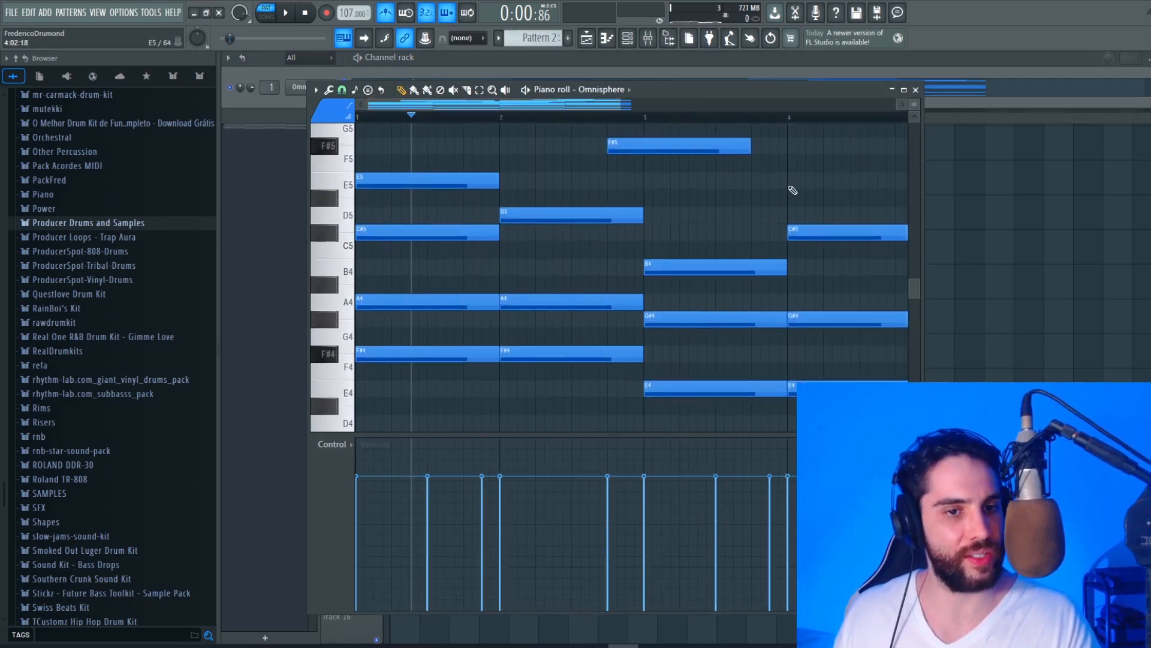
pyautogui.scroll(-6, 560, 280)
pyautogui.scroll(7, 562, 280)
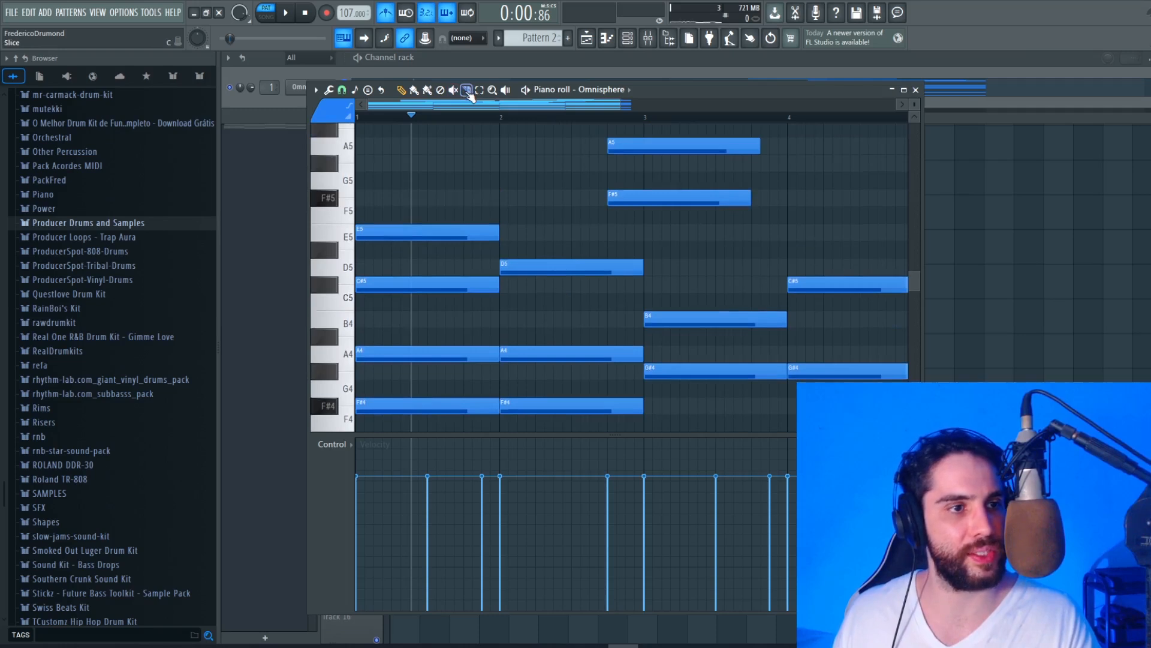
pyautogui.scroll(-1, 469, 201)
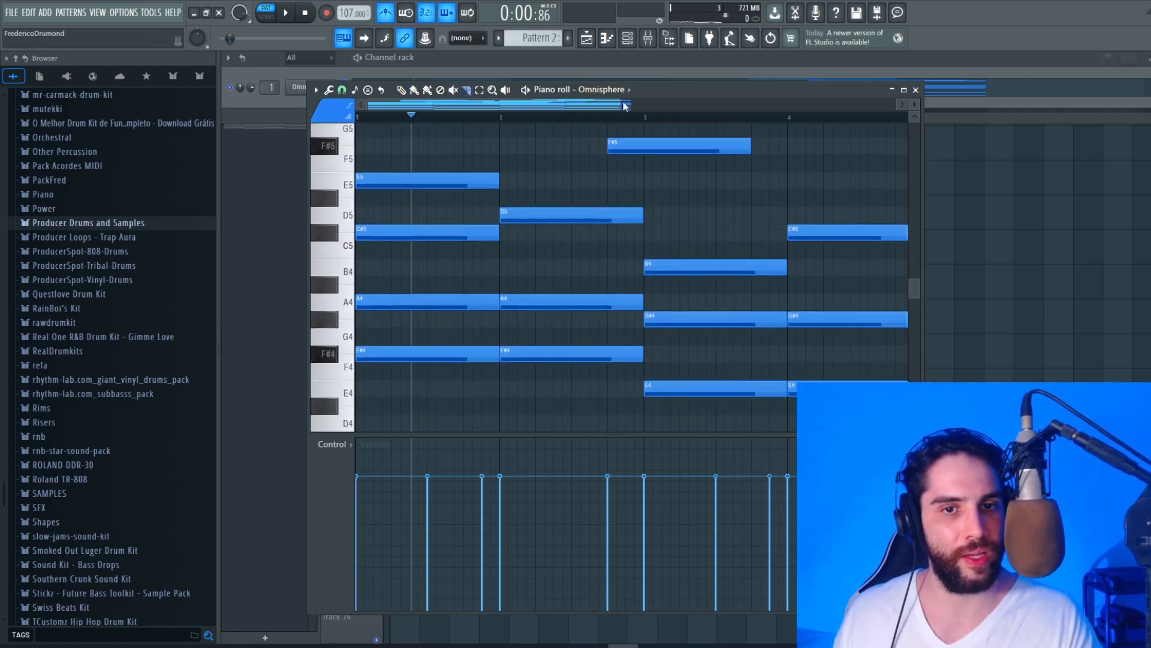
pyautogui.moveTo(620, 104); pyautogui.dragTo(616, 103)
pyautogui.click(358, 117)
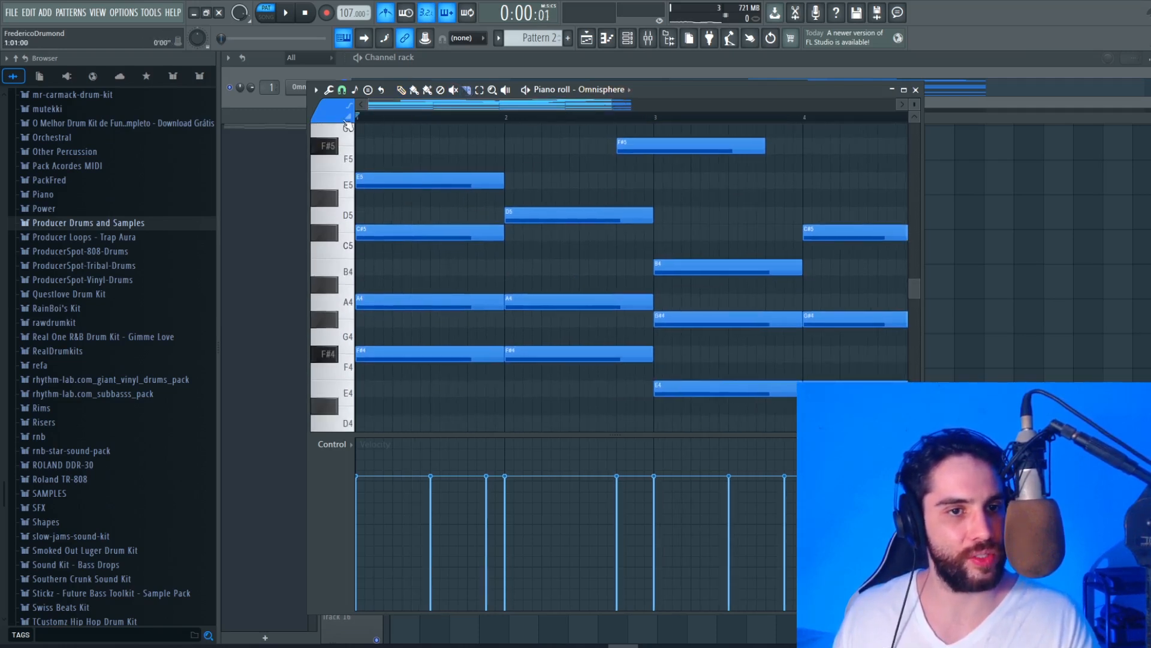
pyautogui.press('space')
pyautogui.press('space')
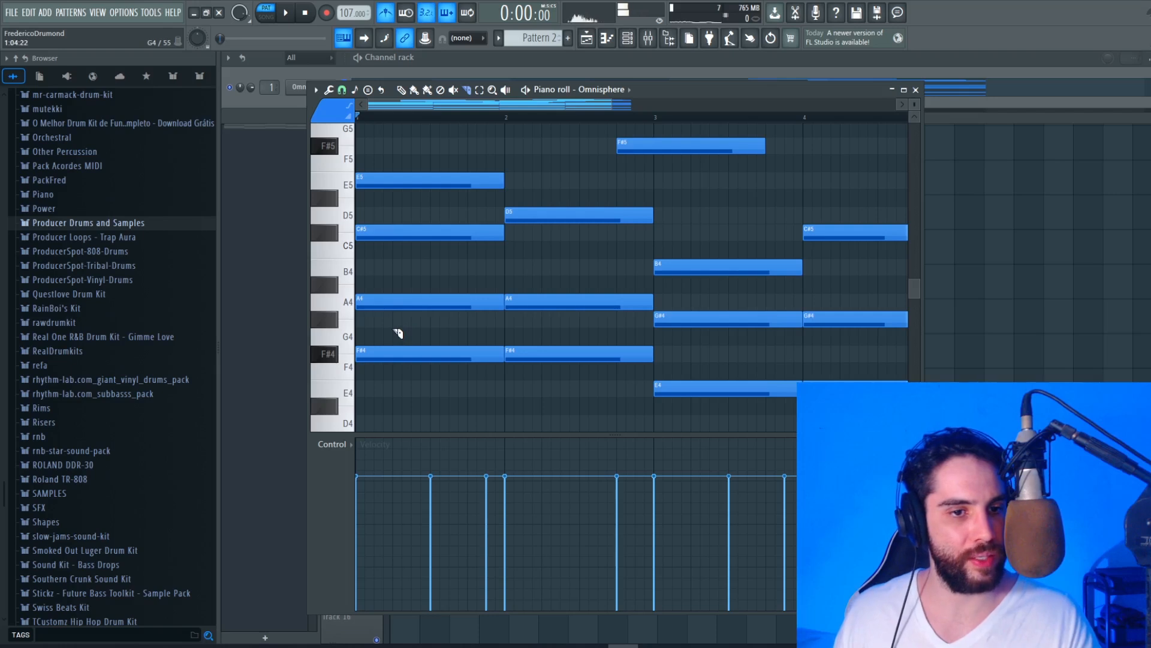
# - Slice the bar 1 chord notes at different beats: A4 at beat 2, C#5 at beat 3 and E5 at beat 4
pyautogui.press('space')
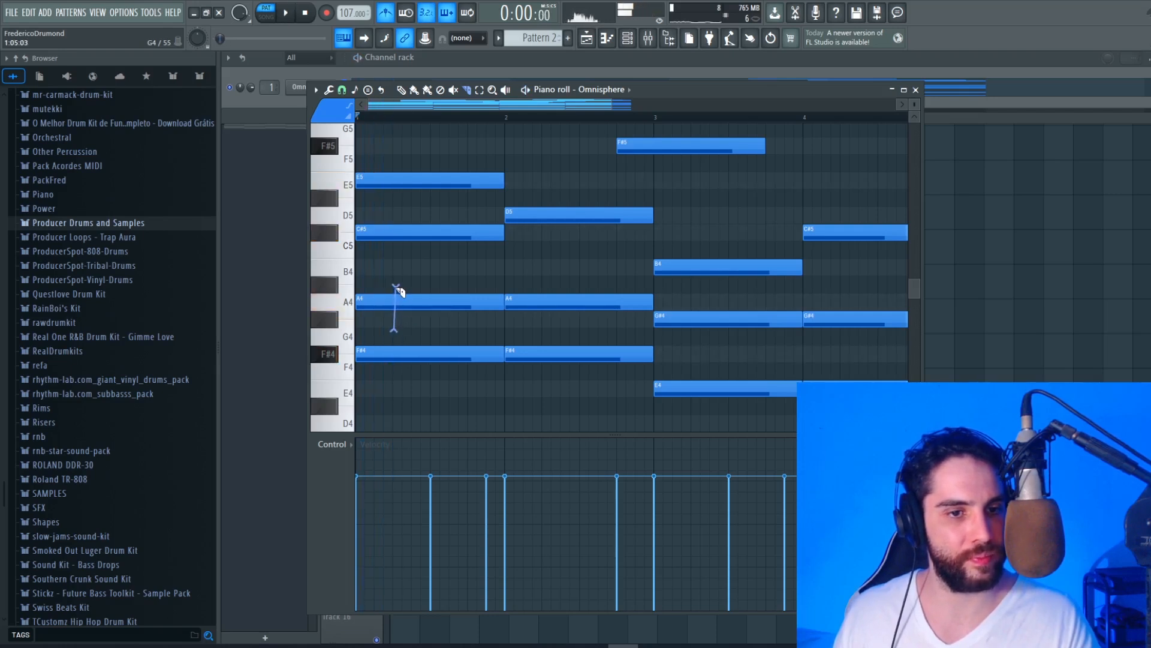
pyautogui.moveTo(394, 288); pyautogui.dragTo(394, 289)
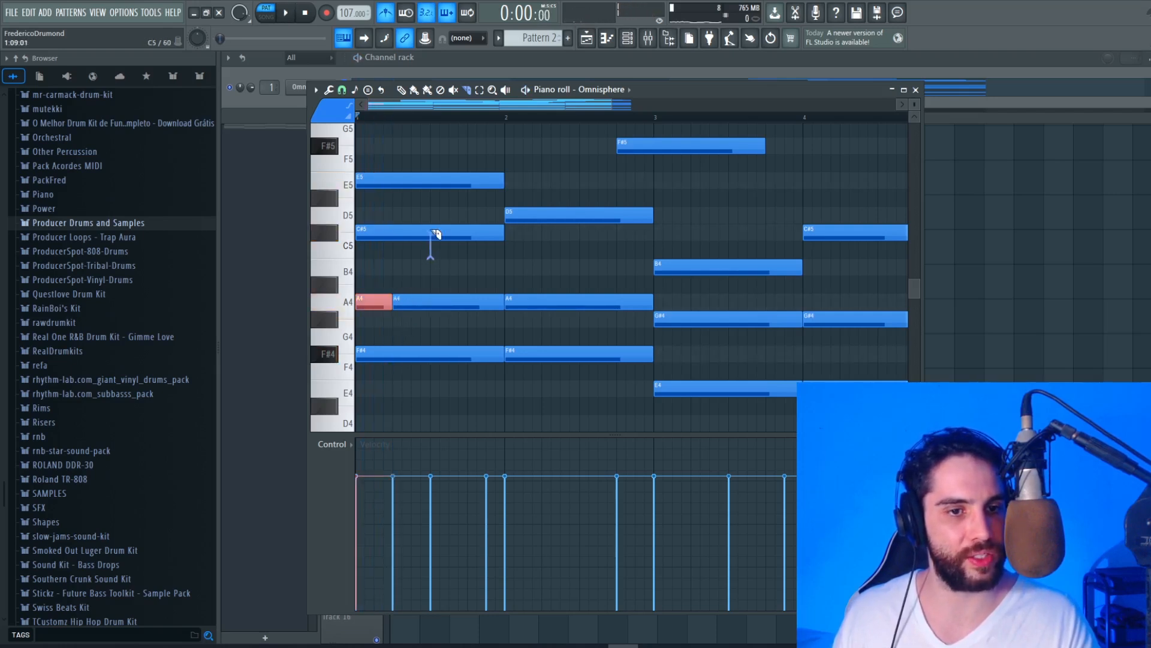
pyautogui.moveTo(433, 232); pyautogui.dragTo(433, 234)
pyautogui.moveTo(471, 172); pyautogui.dragTo(471, 174)
pyautogui.press('space')
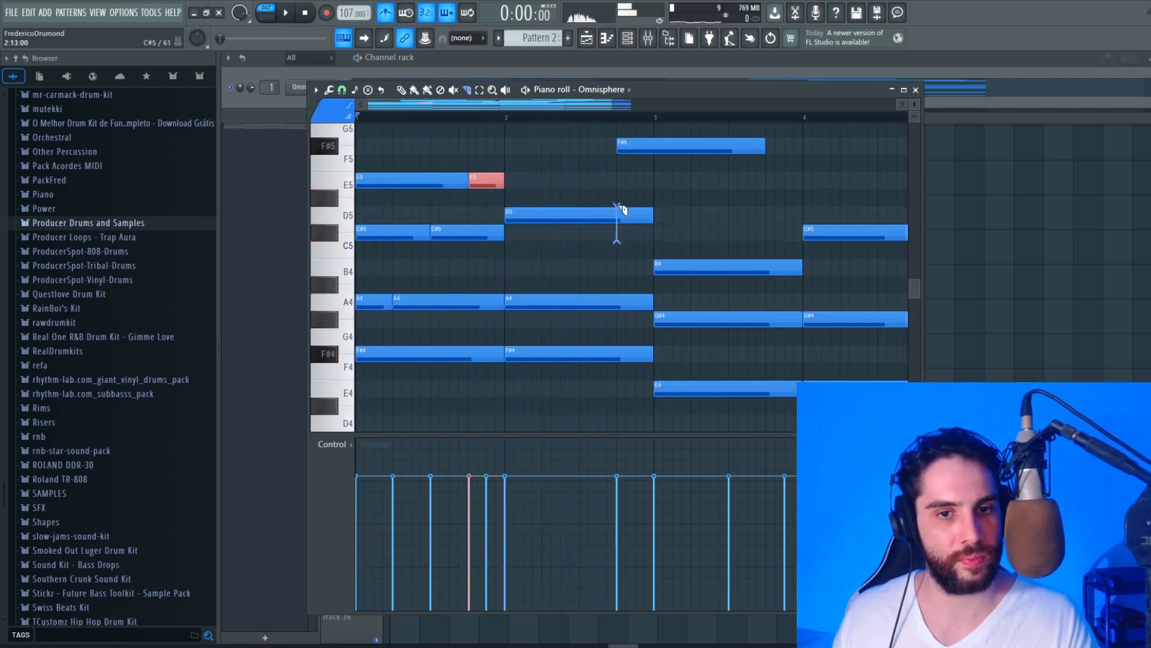
# - Slice D5 at beat 4 of bar 2, G#4 at beat 2 of bar 3 and B4 at beat 3 of bar 3 during playback
pyautogui.moveTo(617, 205); pyautogui.dragTo(617, 223)
pyautogui.hscroll(2, 629, 192)
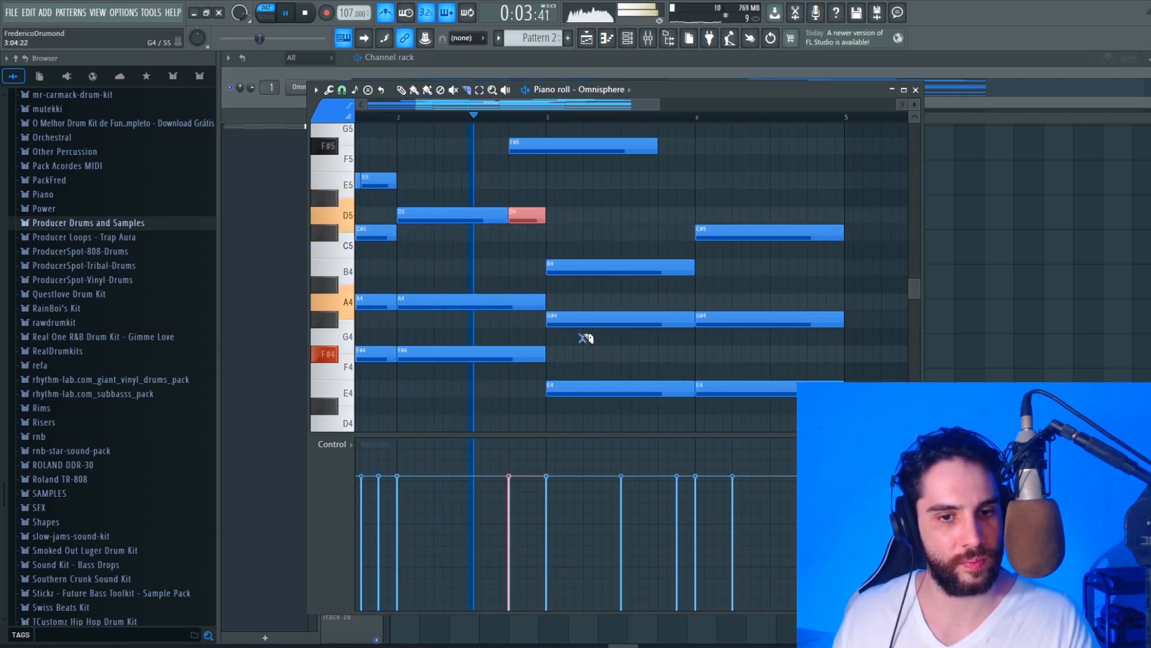
pyautogui.moveTo(584, 307); pyautogui.dragTo(585, 327)
pyautogui.moveTo(624, 278); pyautogui.dragTo(624, 257)
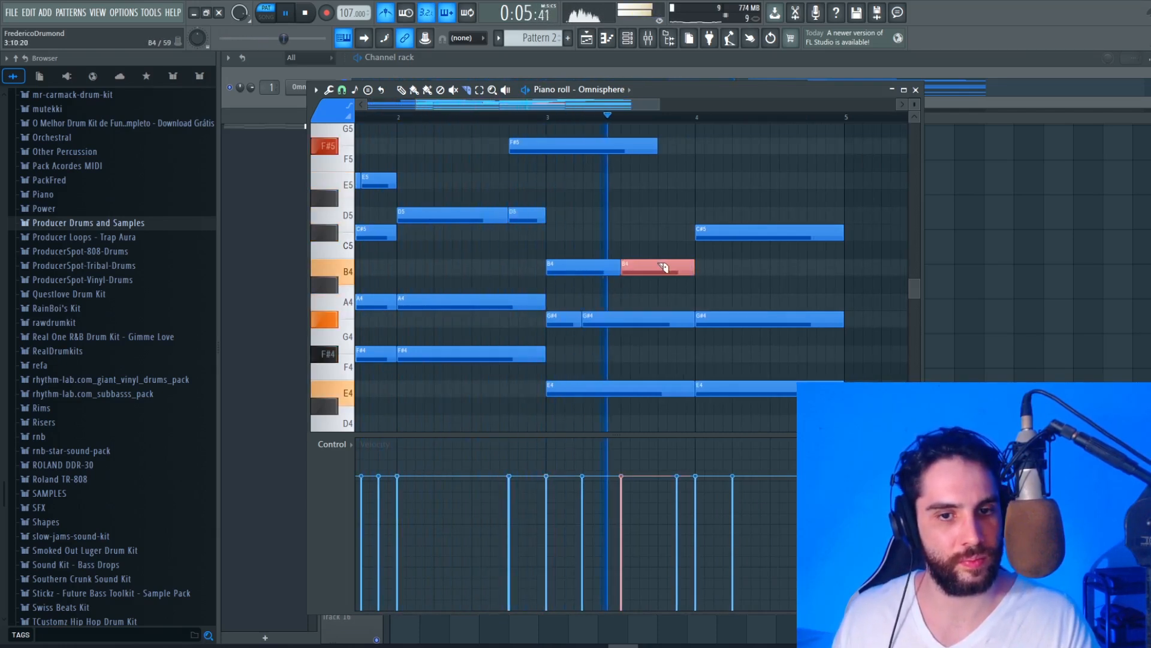
pyautogui.press('space')
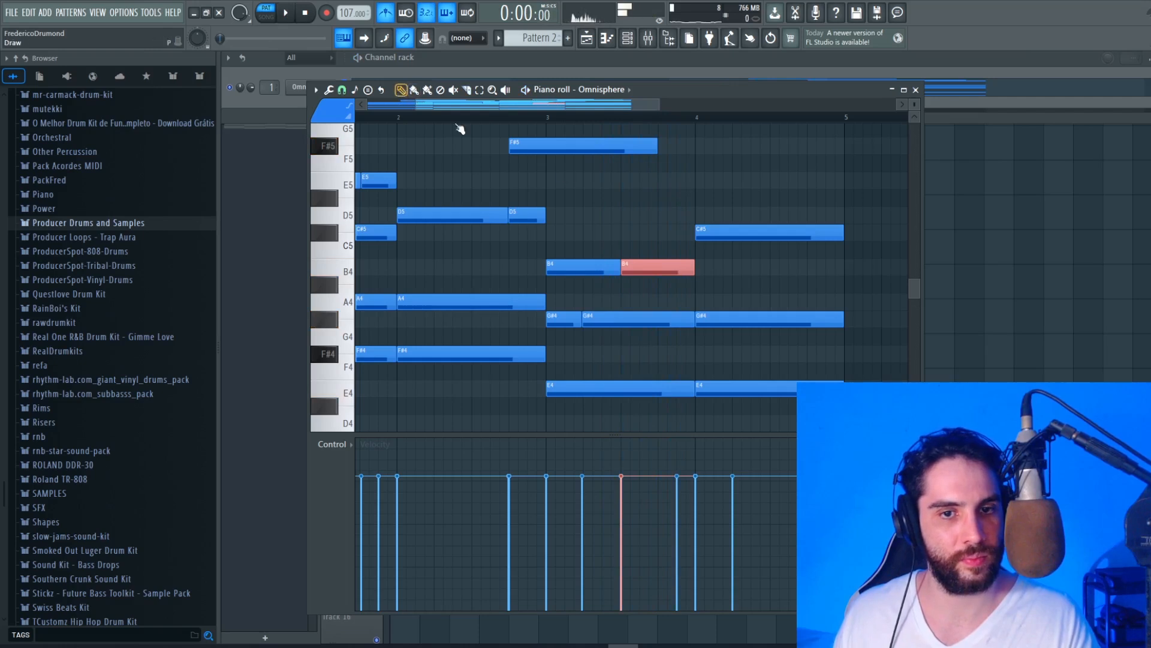
# - Draw a short D5 passing note from midway through beat 3 of bar 3 to just past the start of bar 4
pyautogui.moveTo(631, 216); pyautogui.dragTo(648, 217)
pyautogui.press('space')
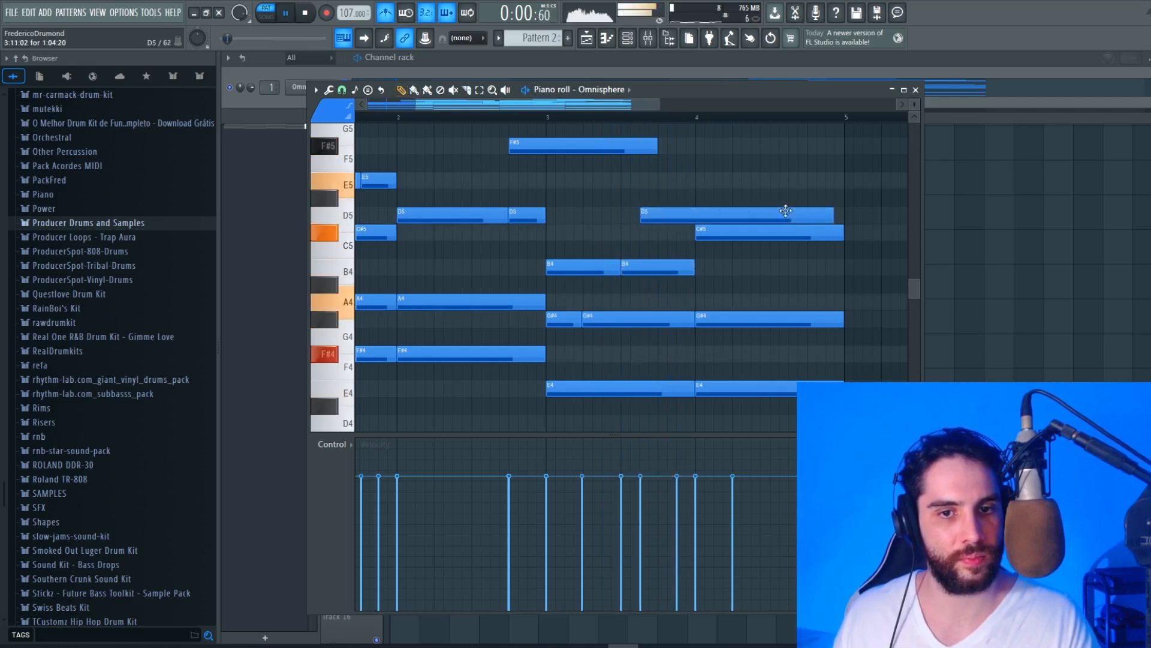
pyautogui.moveTo(825, 217); pyautogui.dragTo(693, 217)
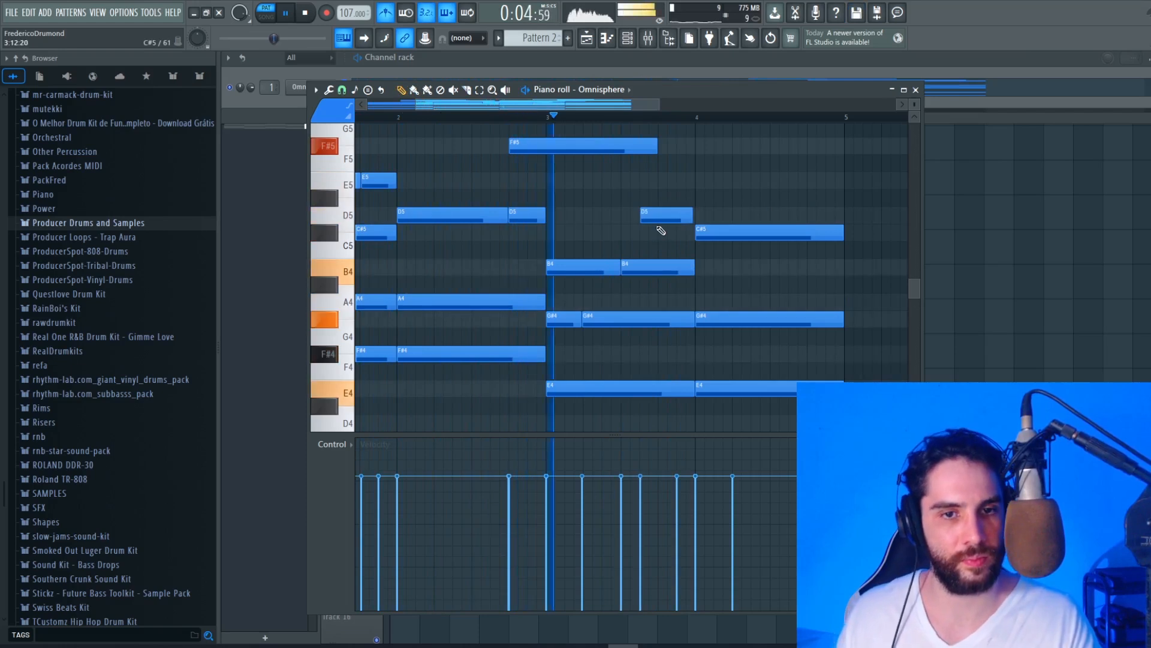
pyautogui.moveTo(685, 214); pyautogui.dragTo(699, 213)
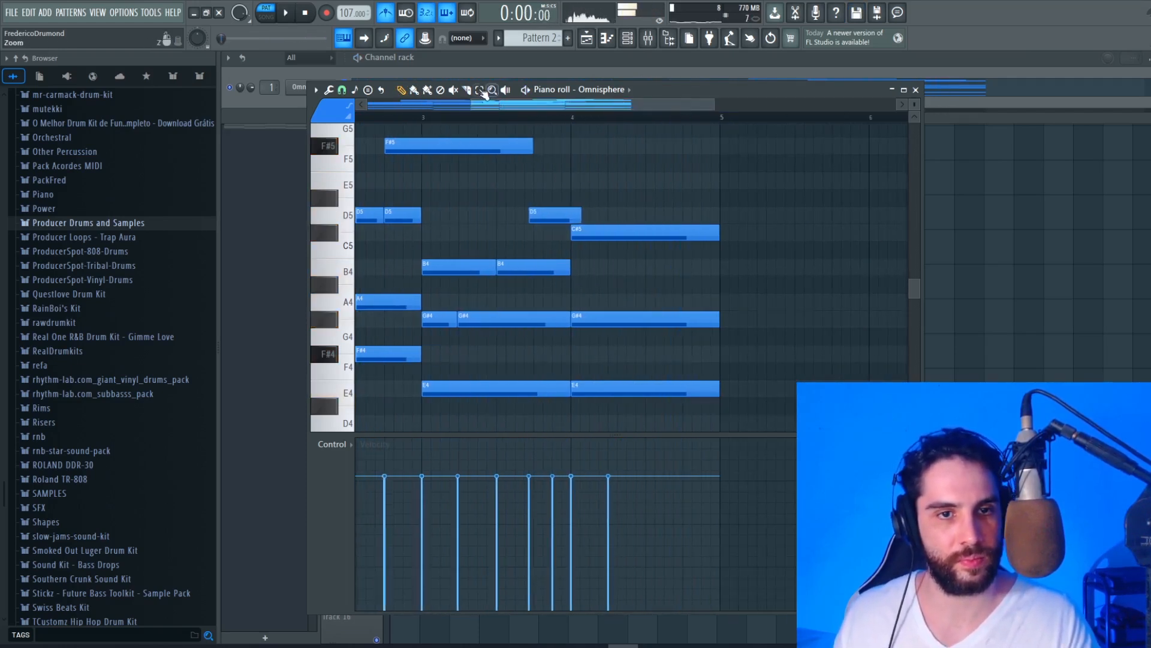
# - Slice the bar 4 chord notes: E4 at beat 3, G#4 midway through beat 3 and C#5 near beat 4
pyautogui.scroll(-3, 652, 309)
pyautogui.press('space')
pyautogui.click(648, 284)
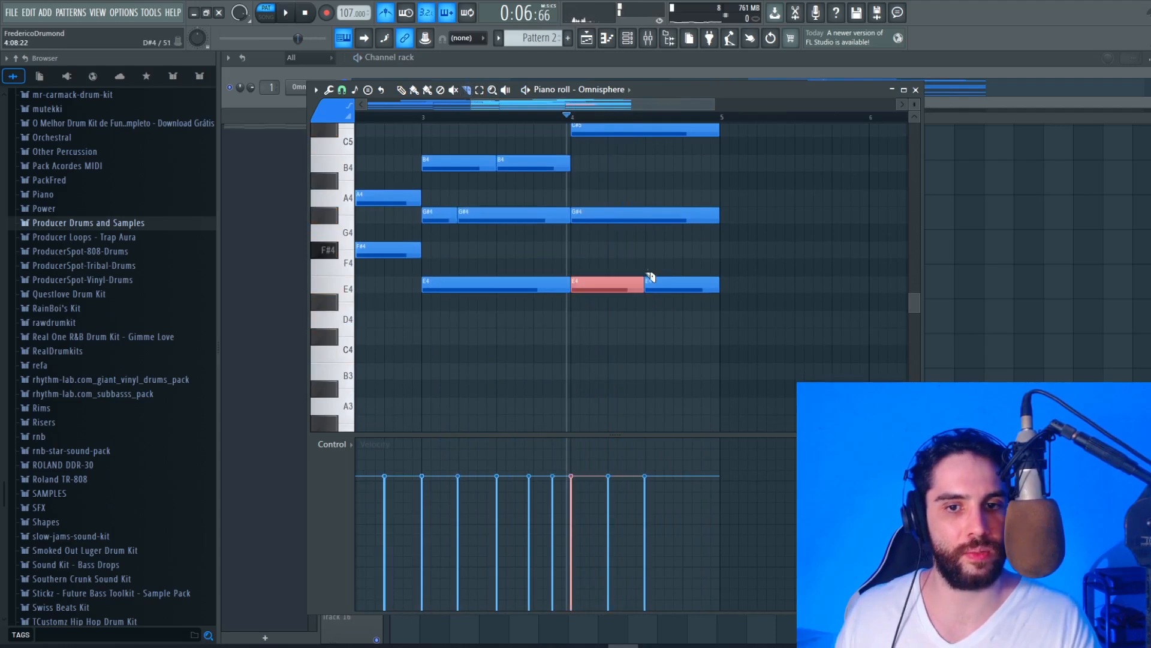
pyautogui.press('space')
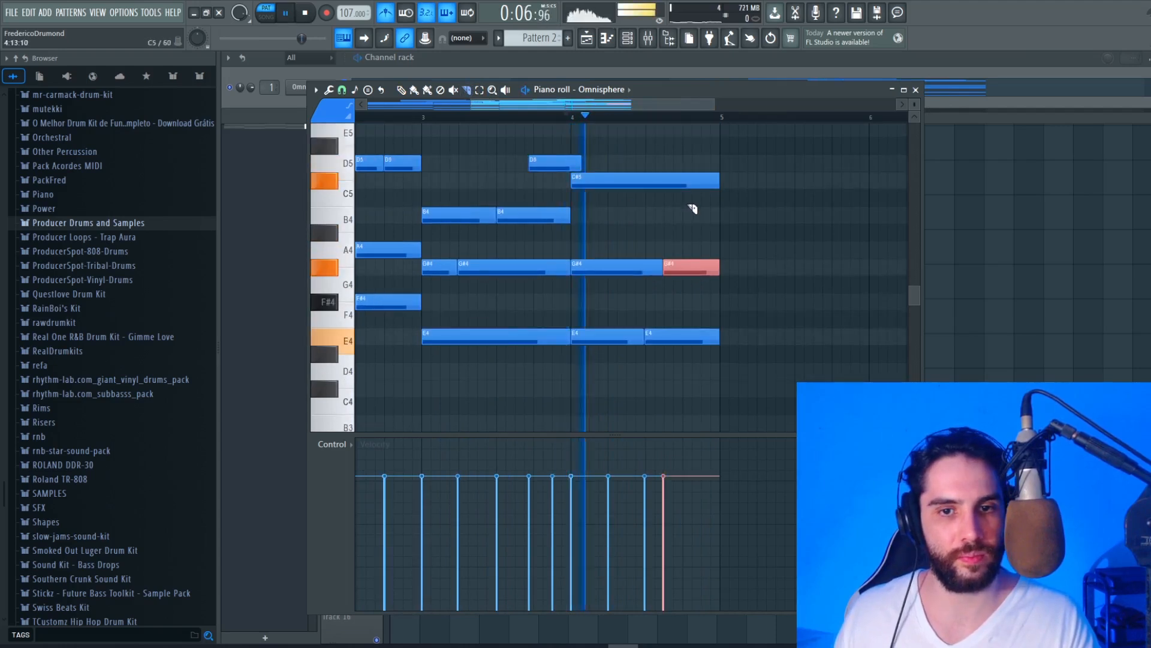
pyautogui.moveTo(689, 206); pyautogui.dragTo(689, 167)
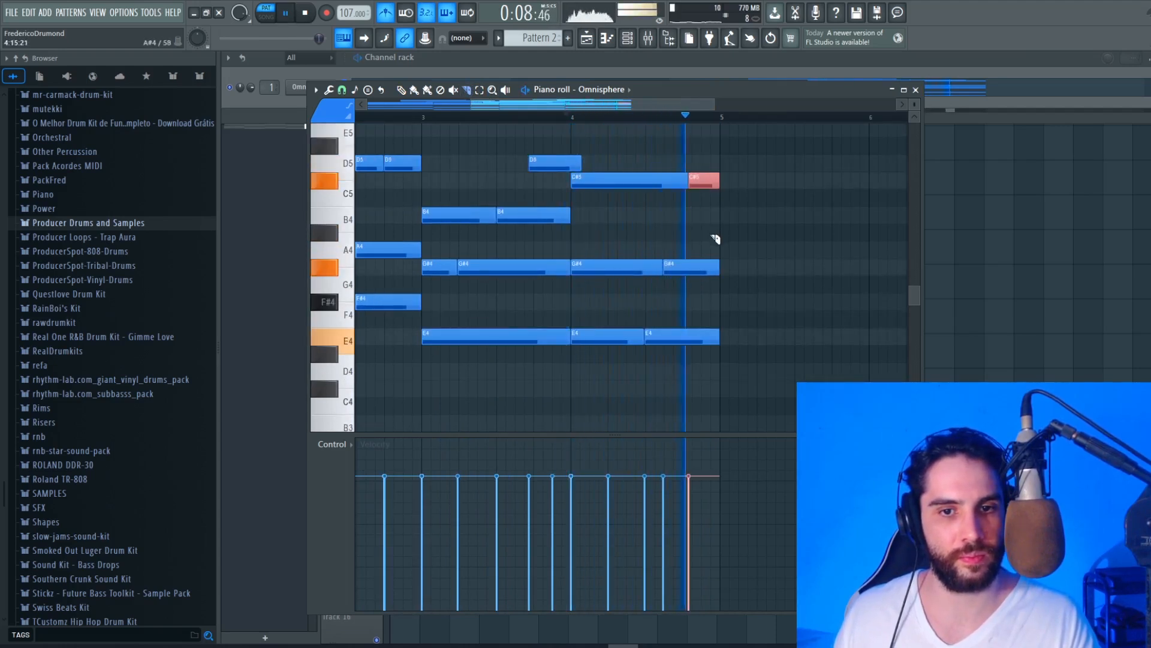
pyautogui.press('space')
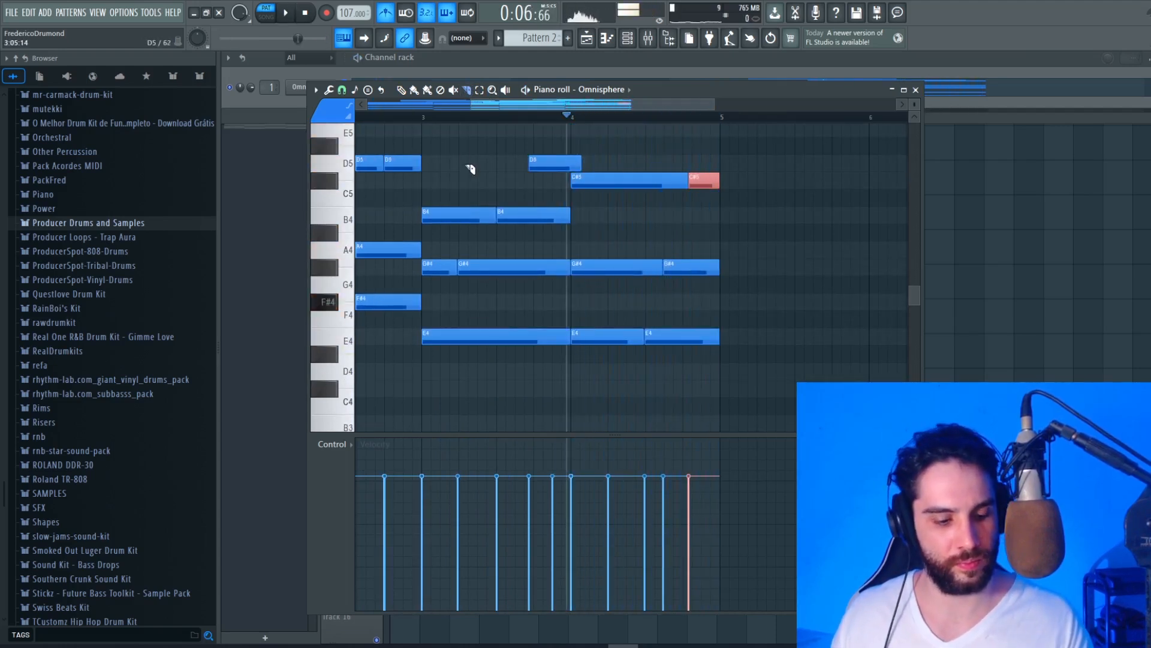
# - Shorten the first C#5 in bar 4 to leave a small gap and shift the second C#5 slightly earlier
pyautogui.click(710, 240)
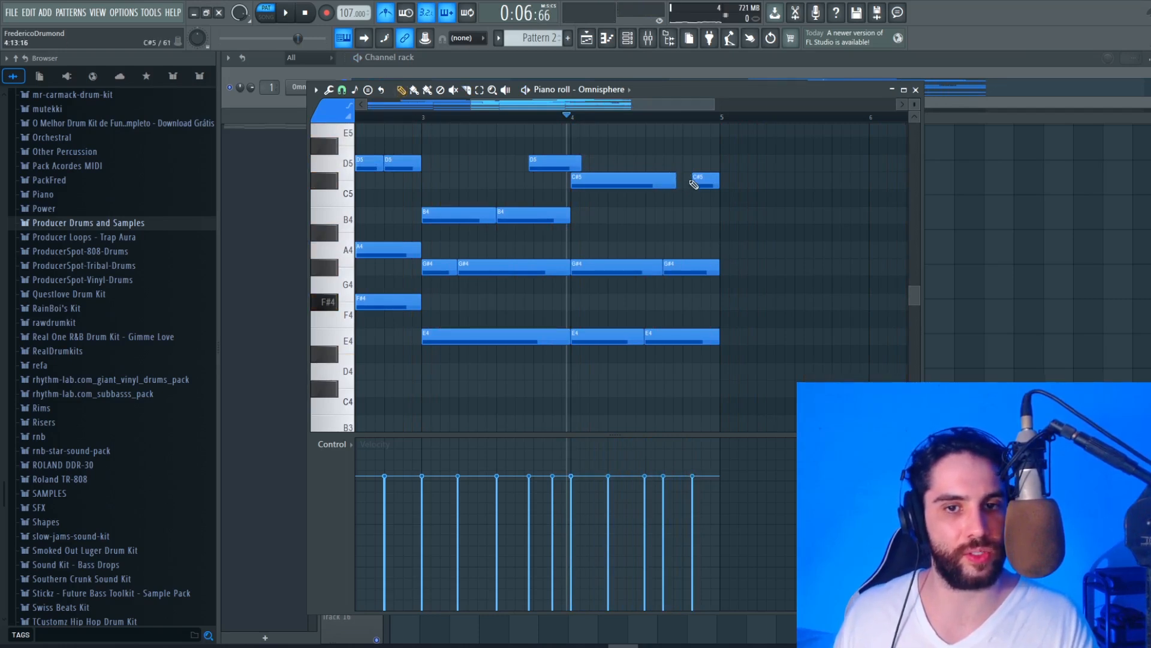
pyautogui.moveTo(693, 184); pyautogui.dragTo(684, 183)
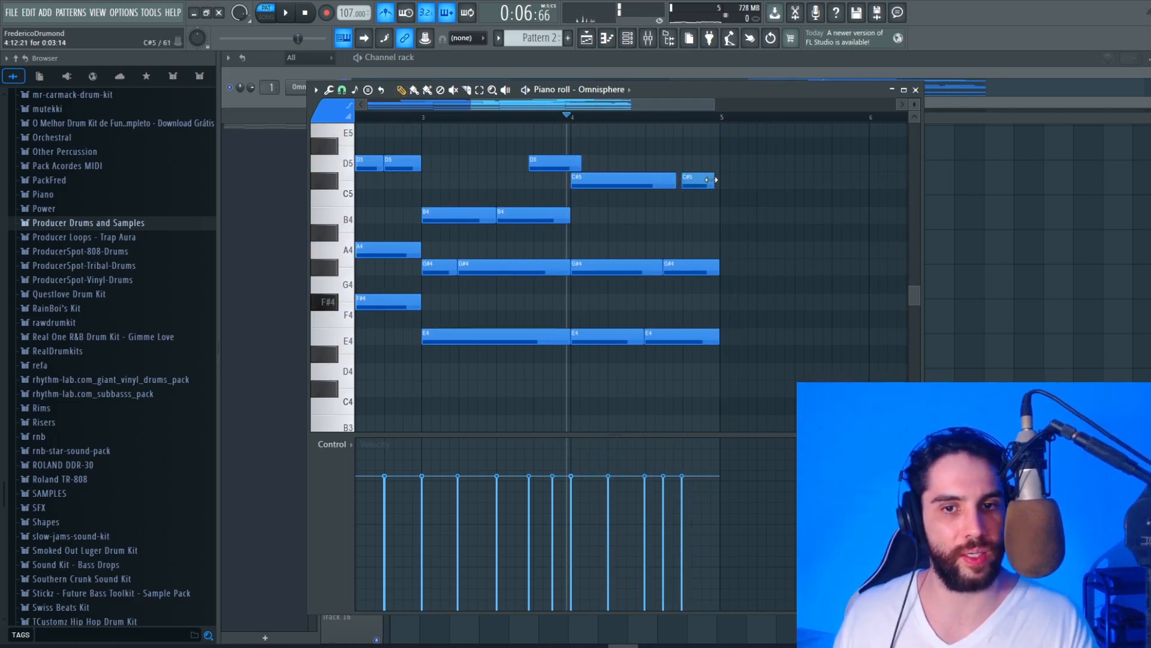
pyautogui.scroll(-6, 587, 158)
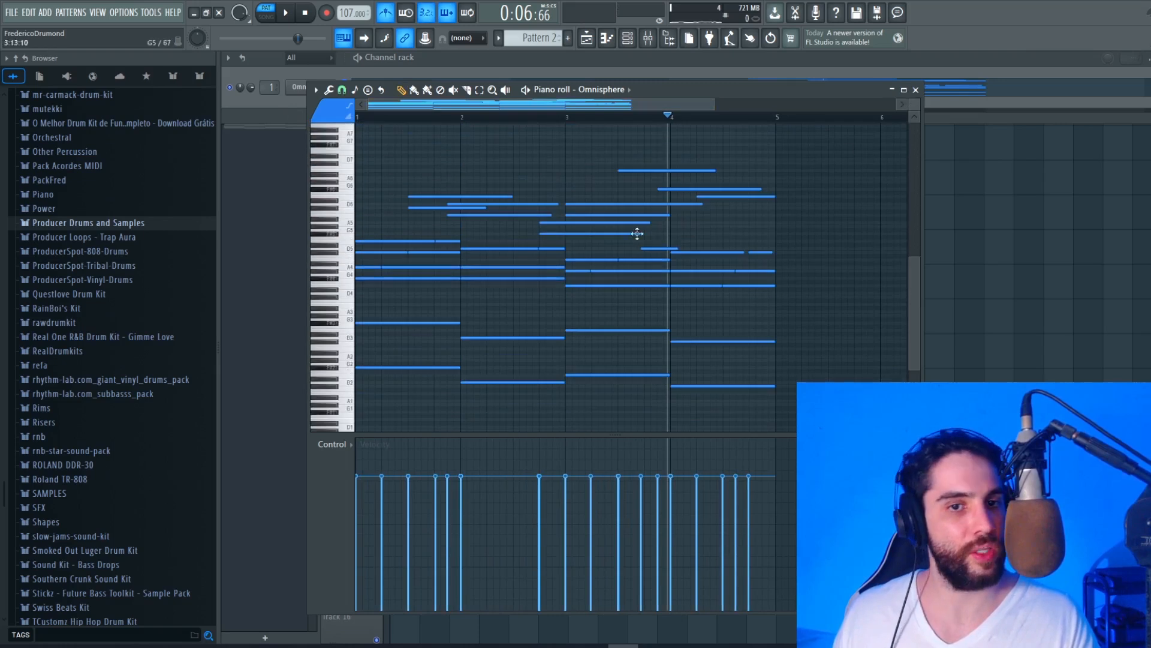
pyautogui.scroll(2, 613, 247)
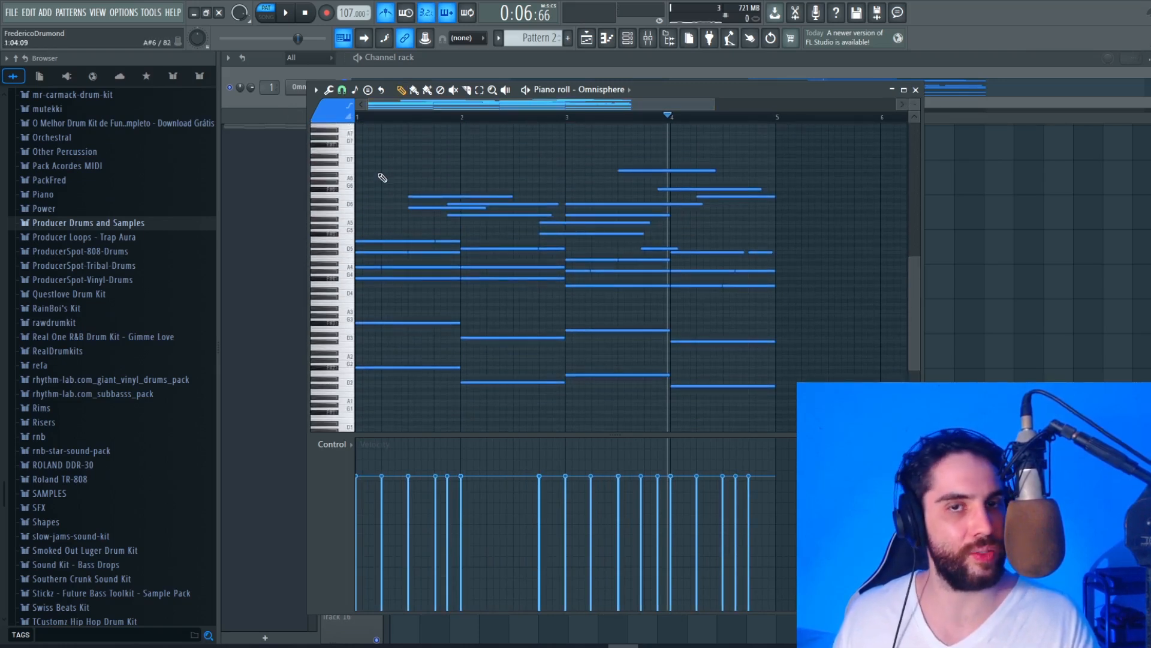
pyautogui.click(359, 92)
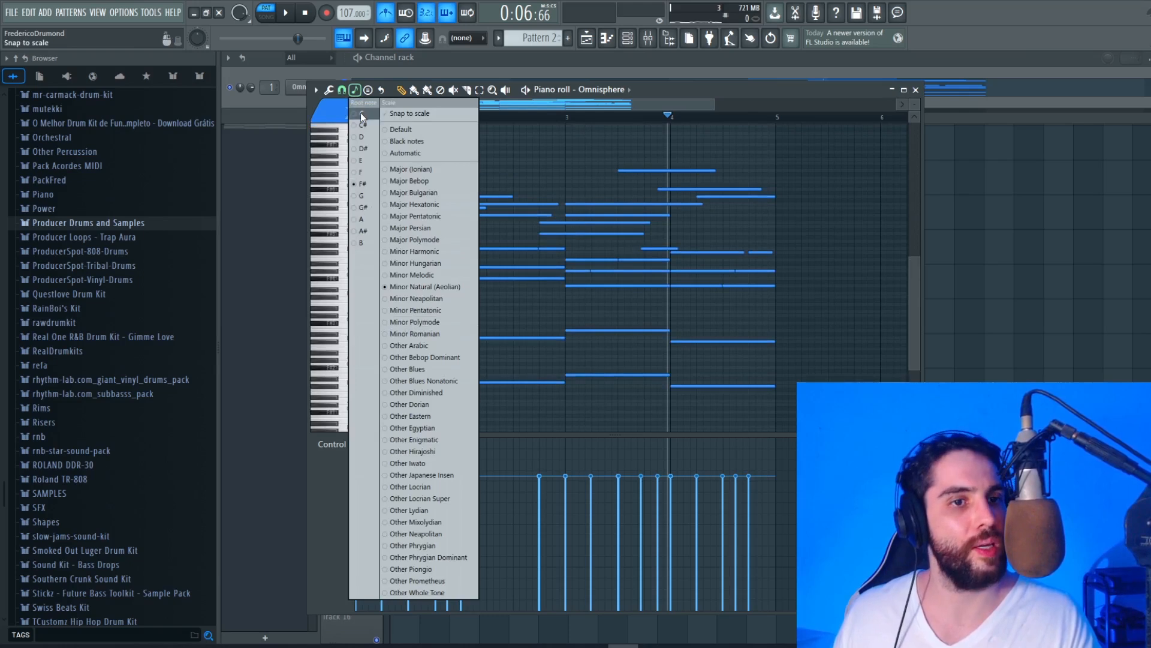
pyautogui.click(657, 97)
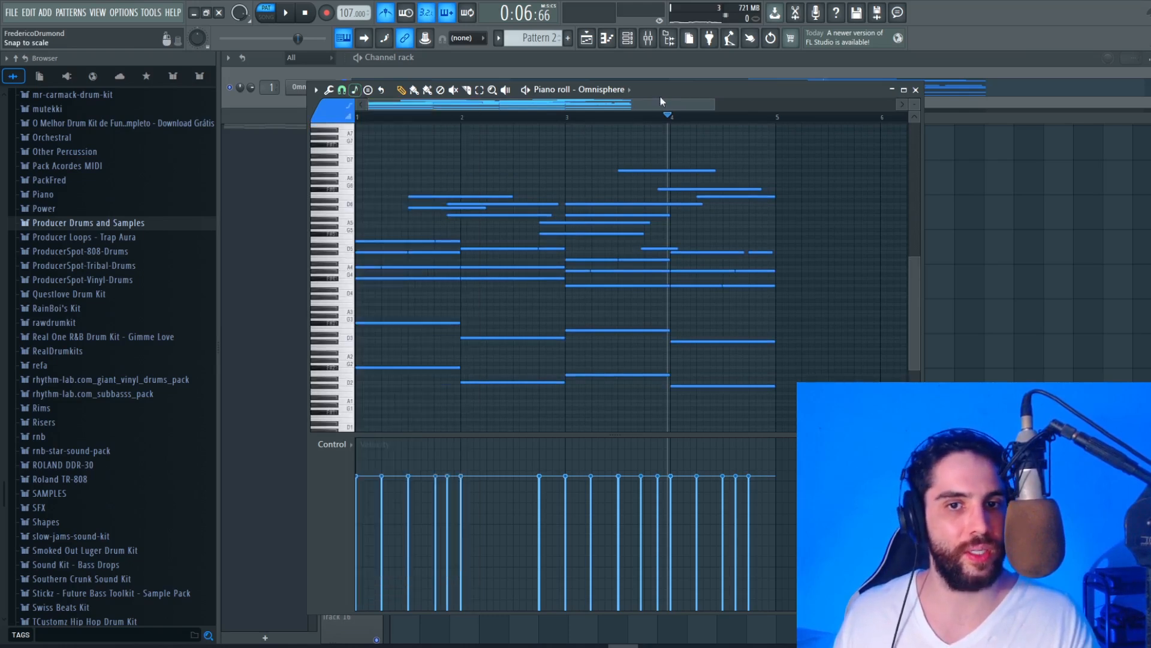
# - Quantize the start and end times of all Omnisphere notes in Pattern 2 with the Default quantizer template, and save the project
pyautogui.moveTo(915, 104); pyautogui.dragTo(914, 78)
pyautogui.click(495, 337)
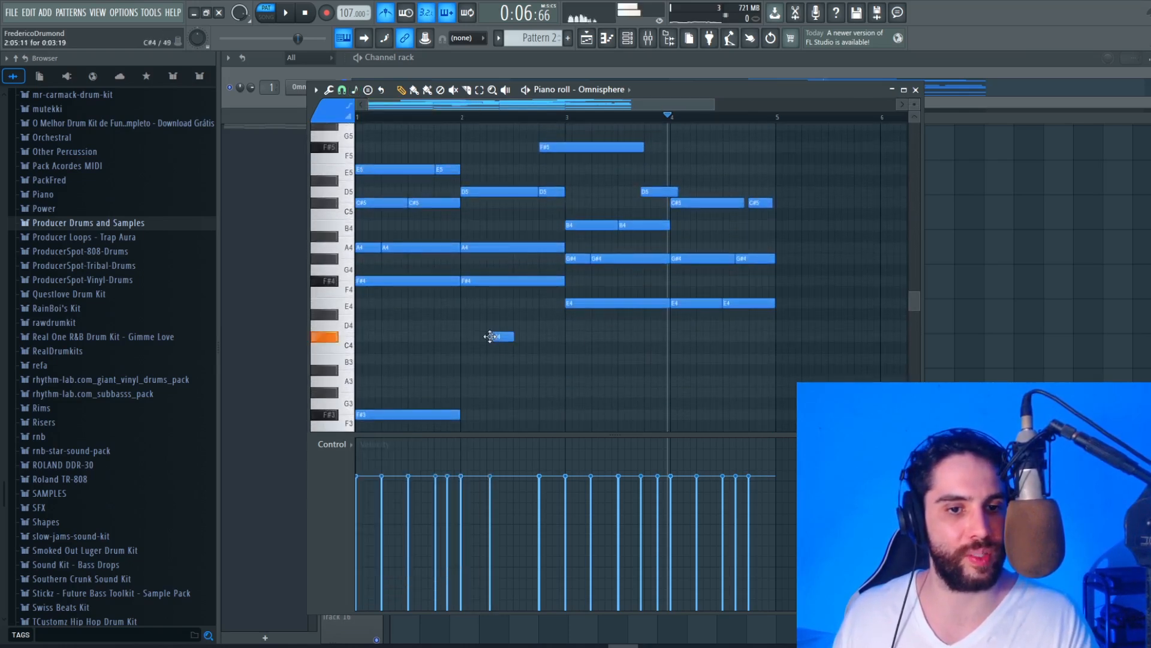
pyautogui.rightClick(498, 337)
pyautogui.hotkey('alt', 'q')
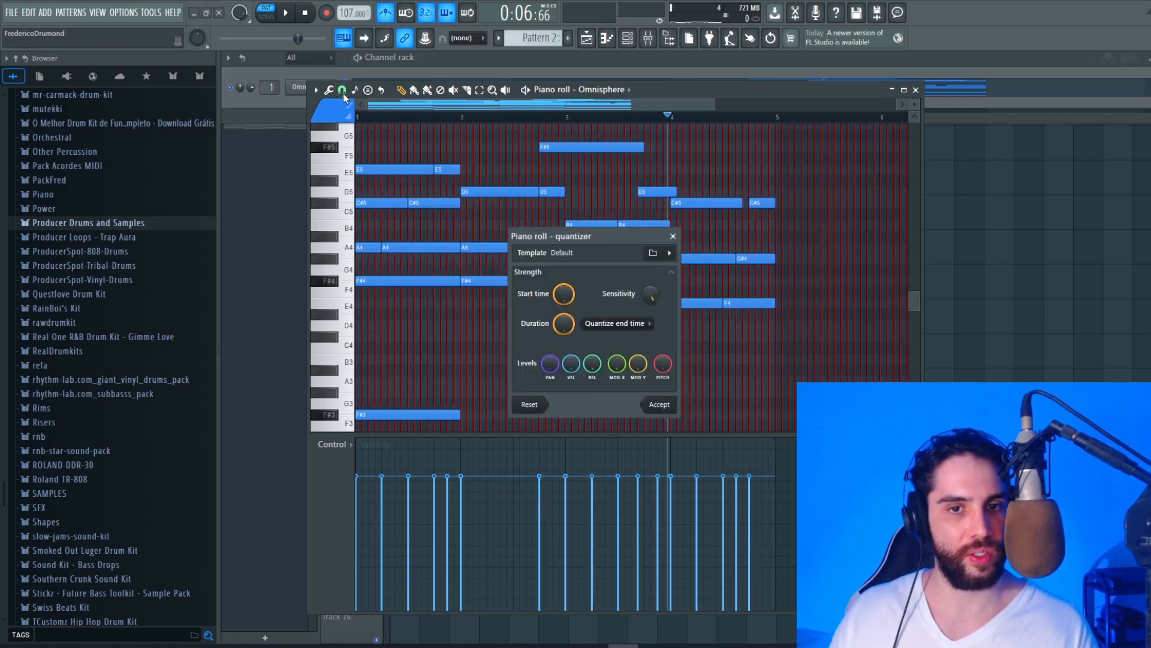
pyautogui.press('Return')
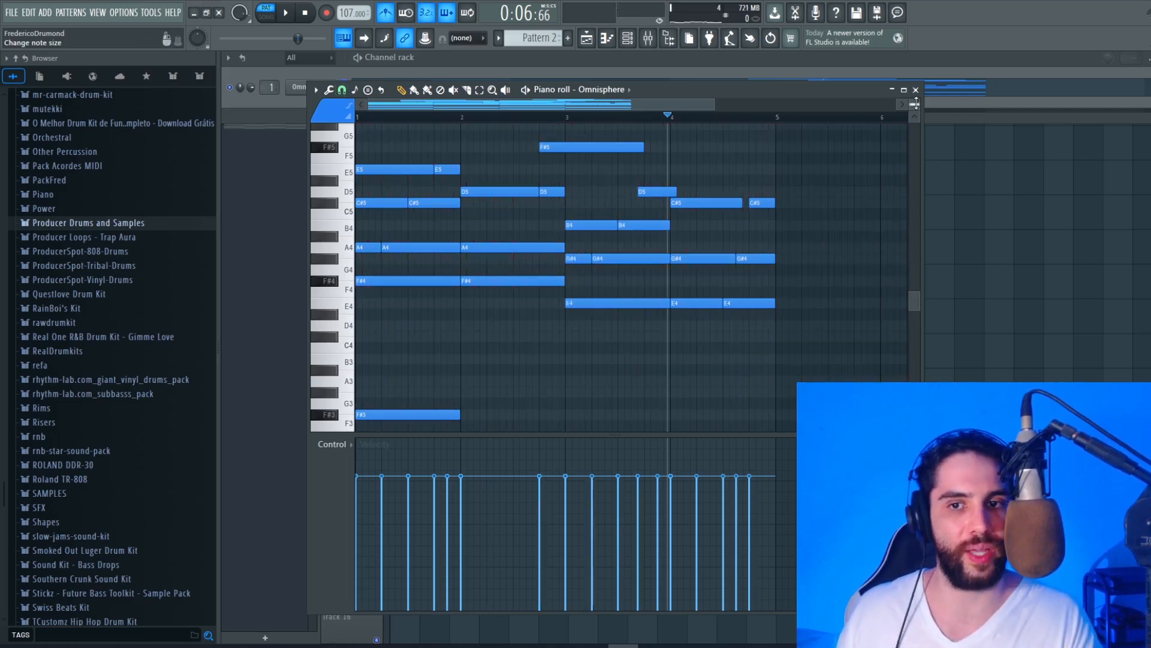
pyautogui.moveTo(915, 103); pyautogui.dragTo(646, 167)
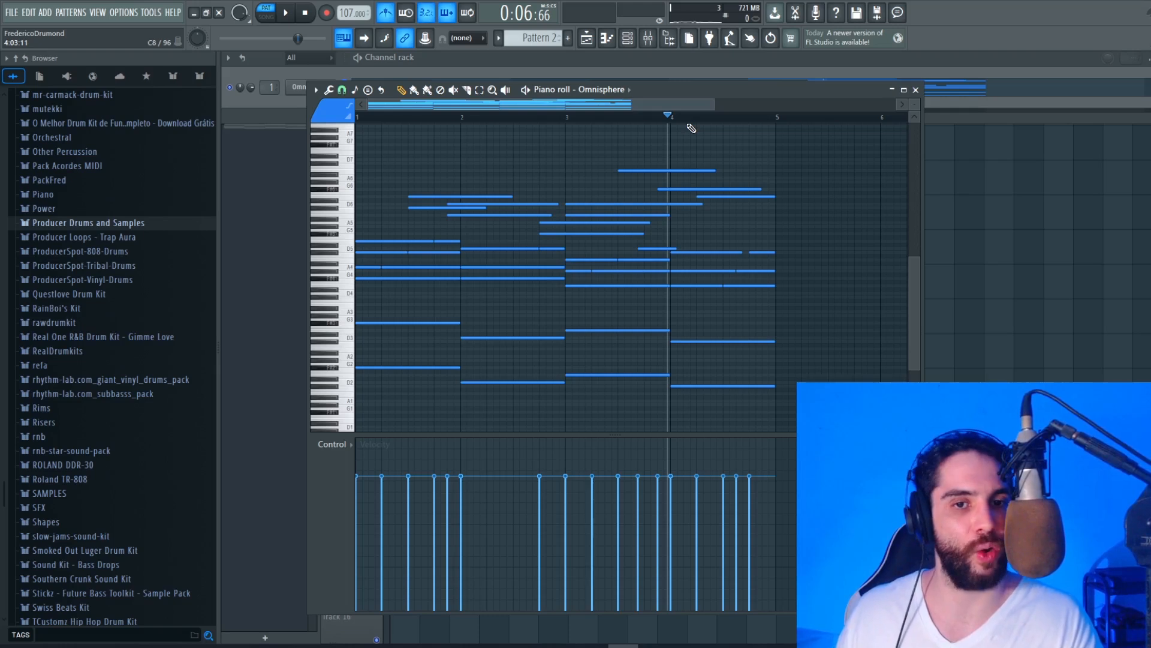
pyautogui.hotkey('ctrl', 's')
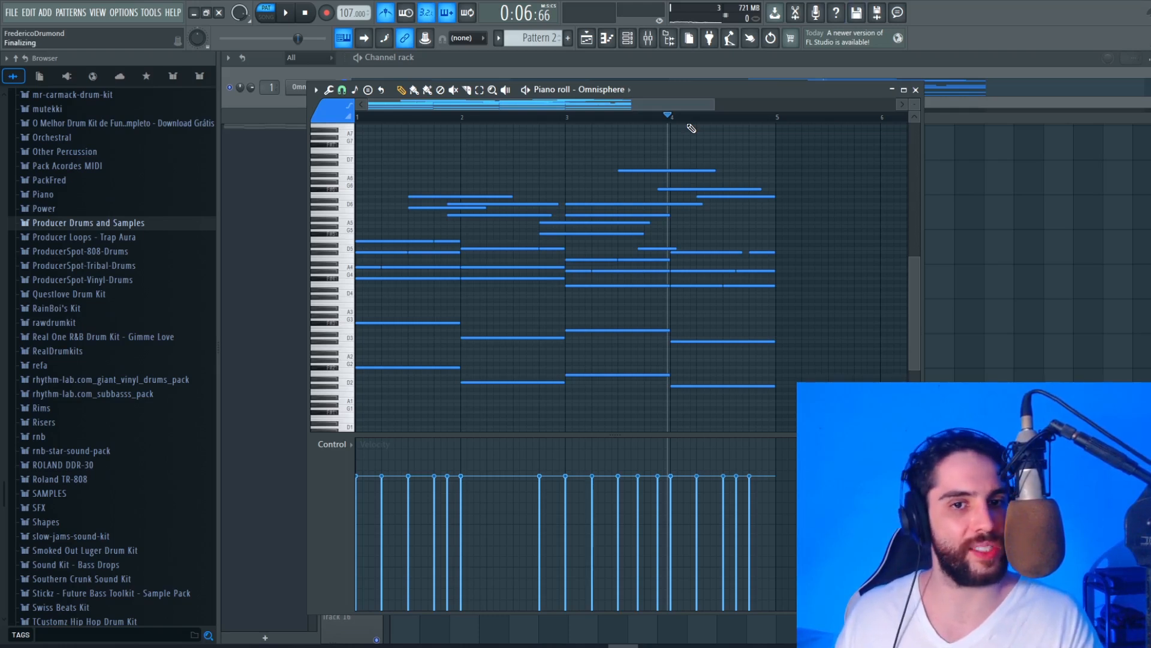